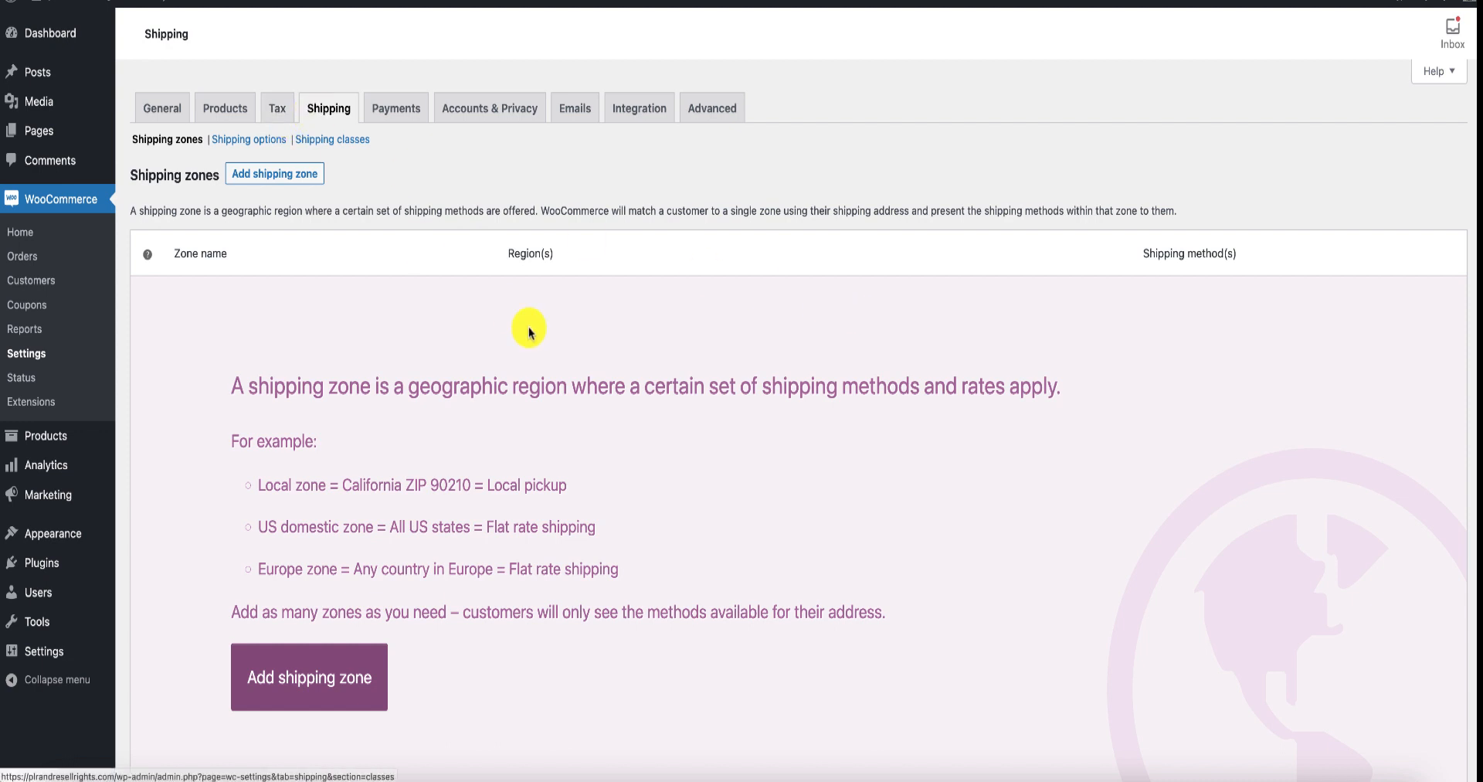
Start a new shipping zone and name it GMT
scroll(529, 326, "down", 1)
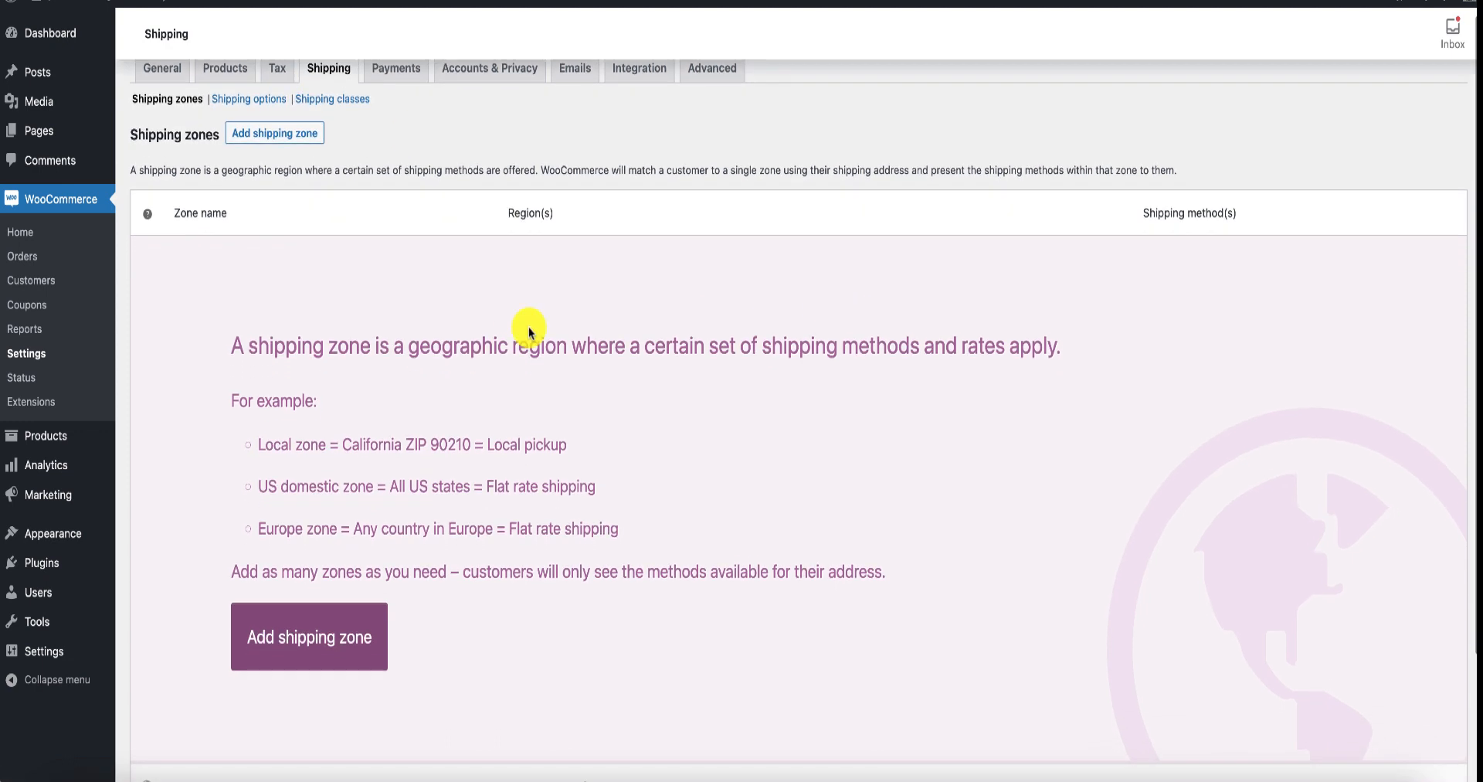
scroll(528, 327, "down", 4)
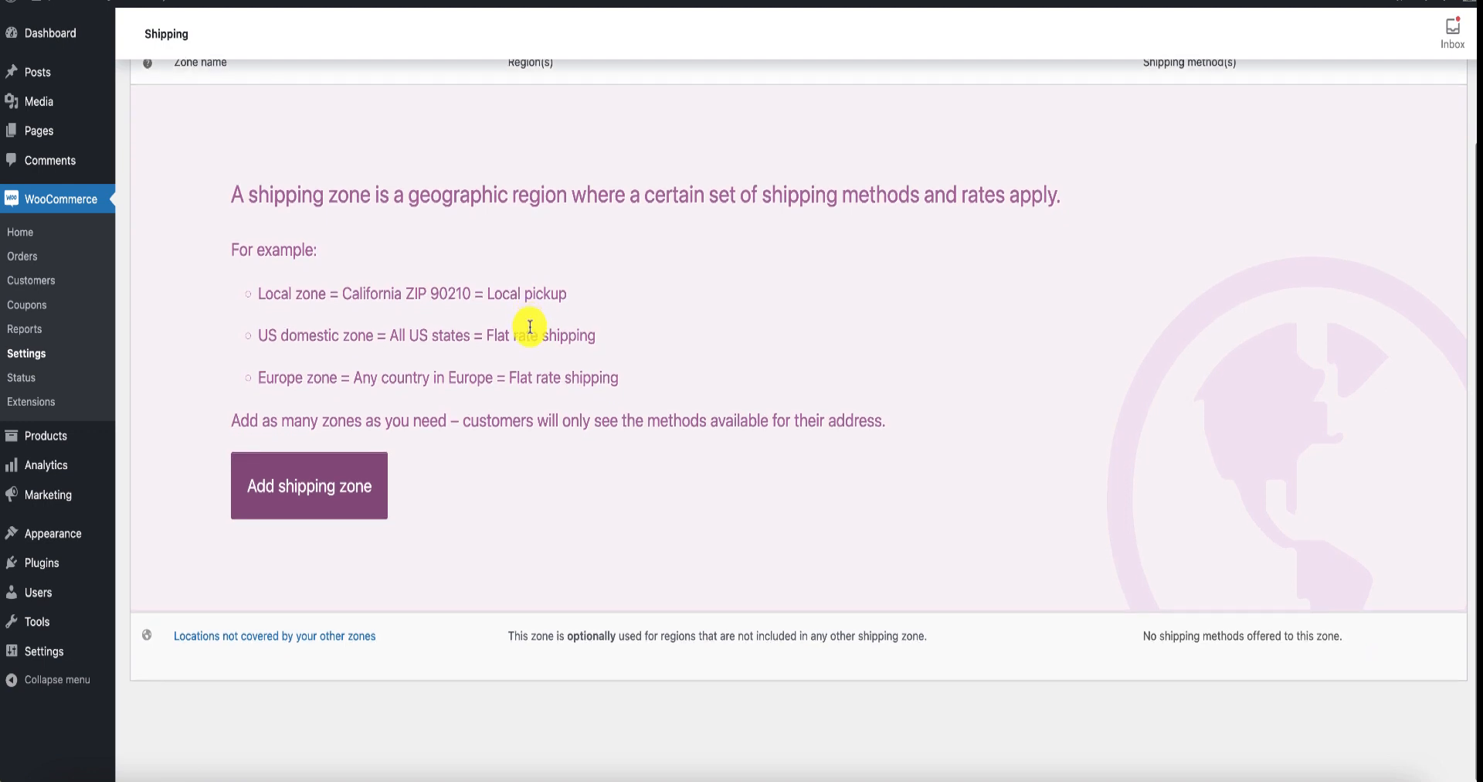
scroll(530, 327, "up", 3)
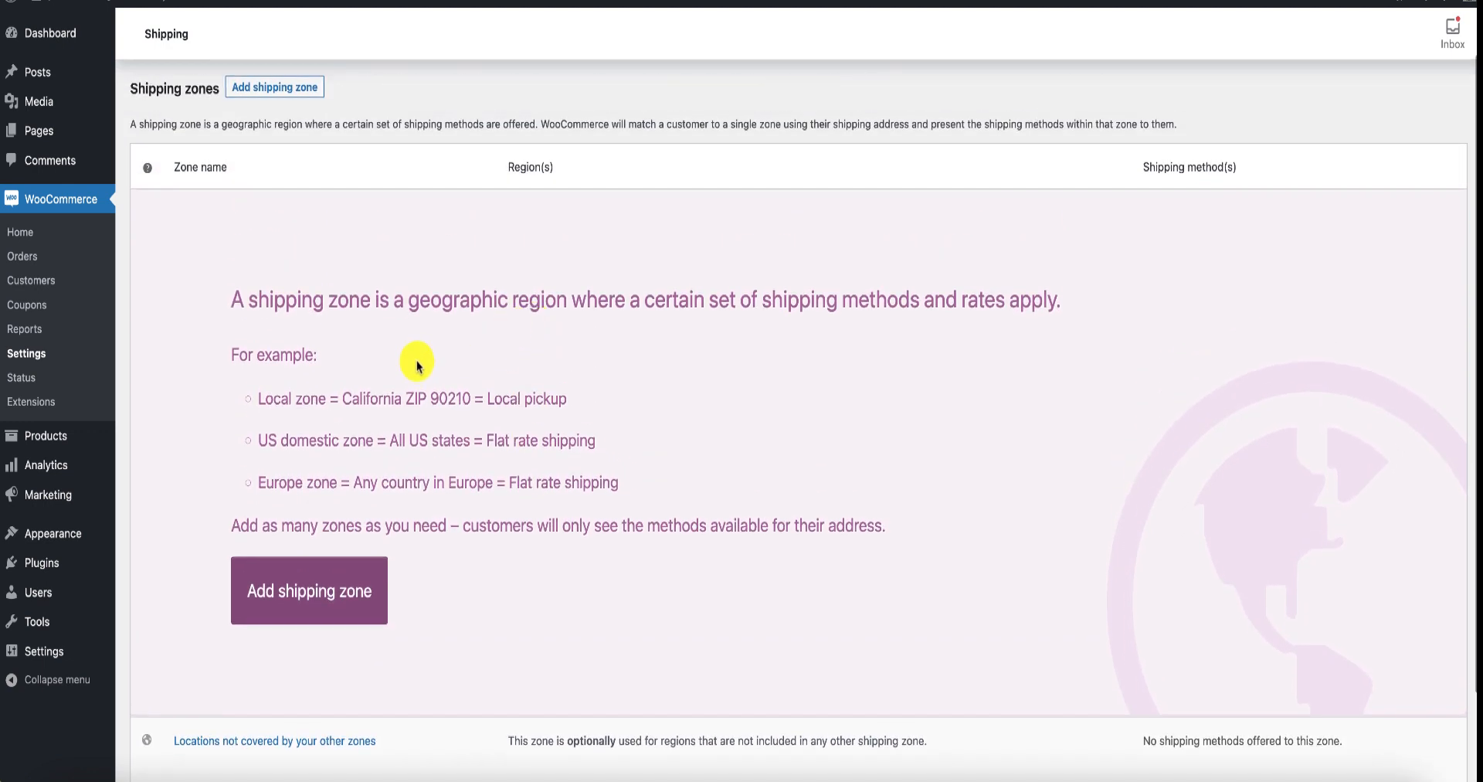
left_click(349, 591)
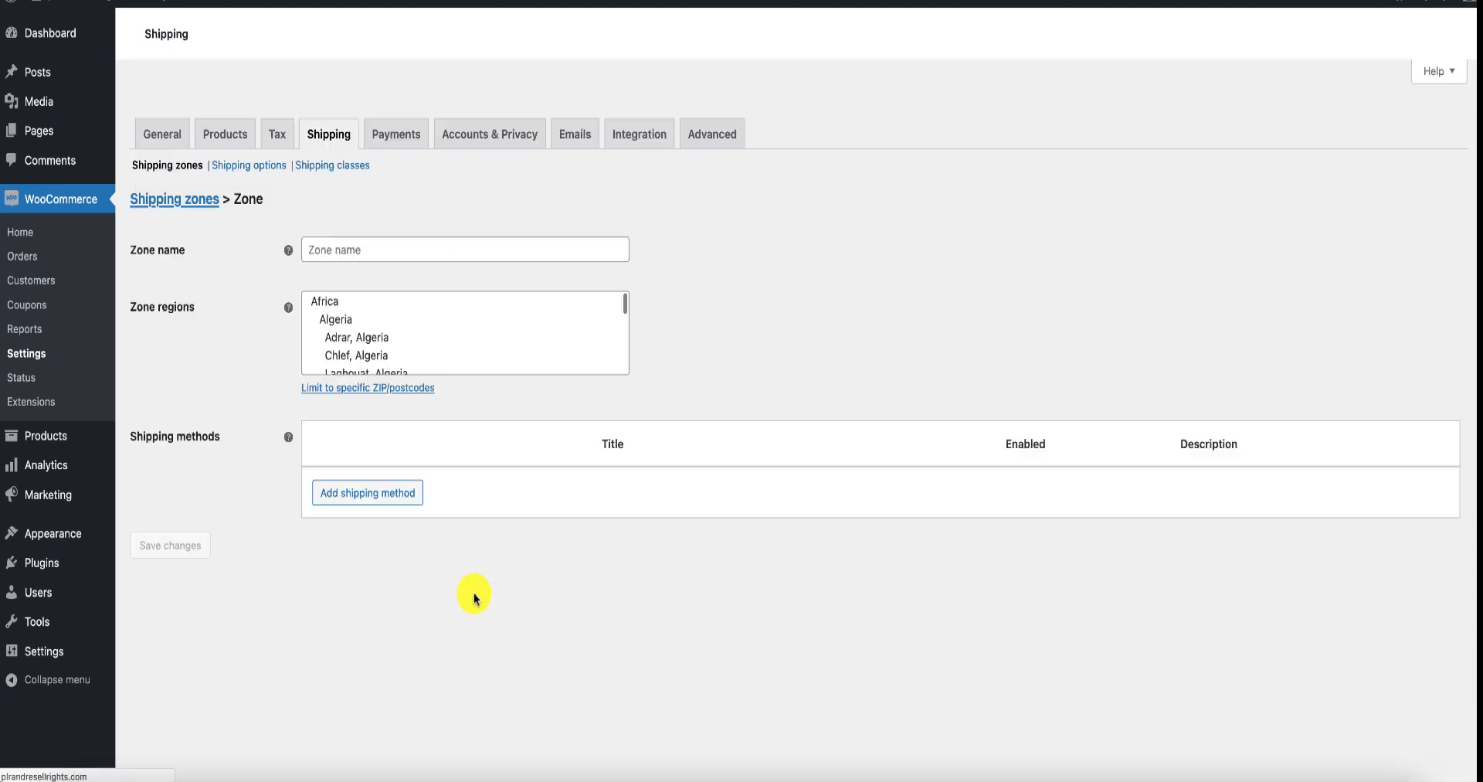
left_click(340, 252)
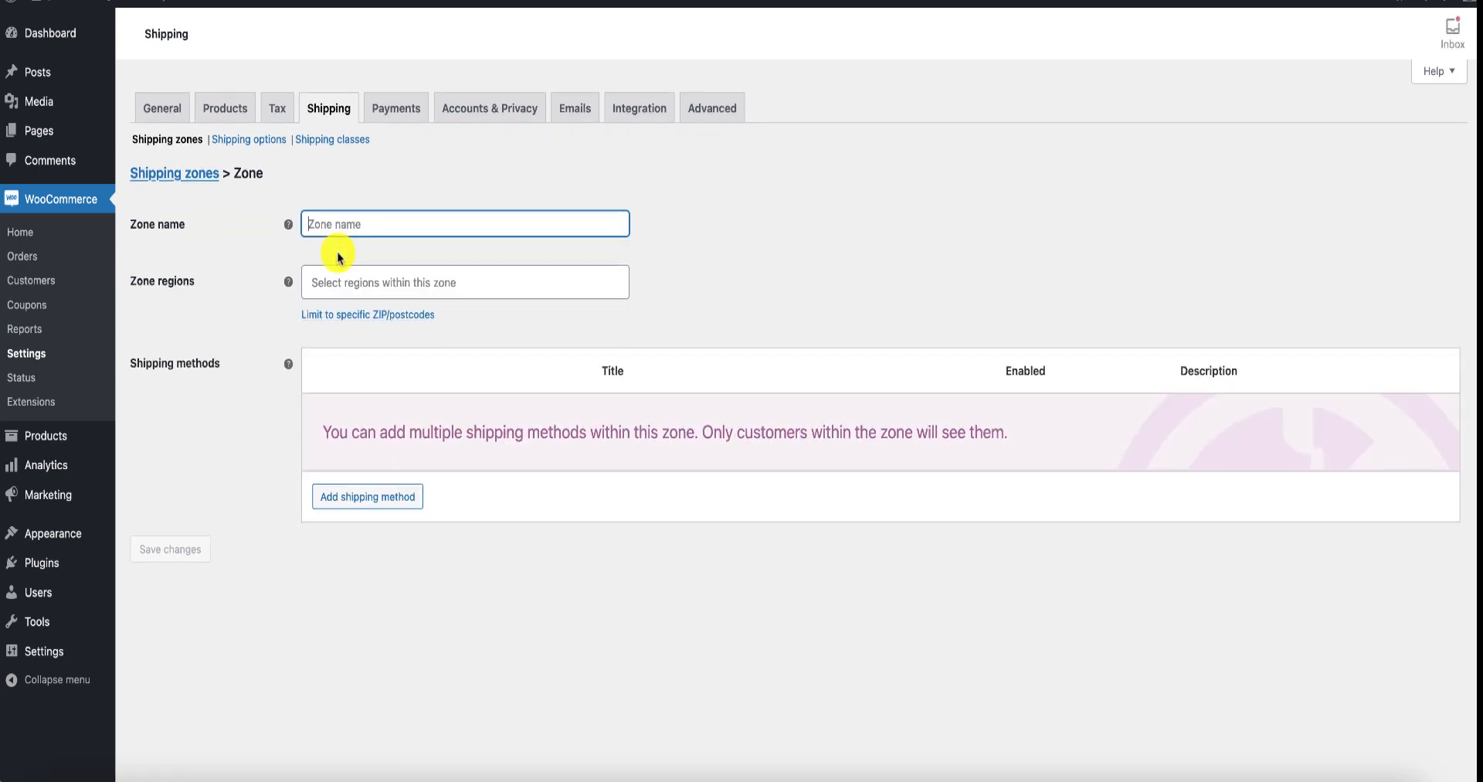
mouse_move(290, 225)
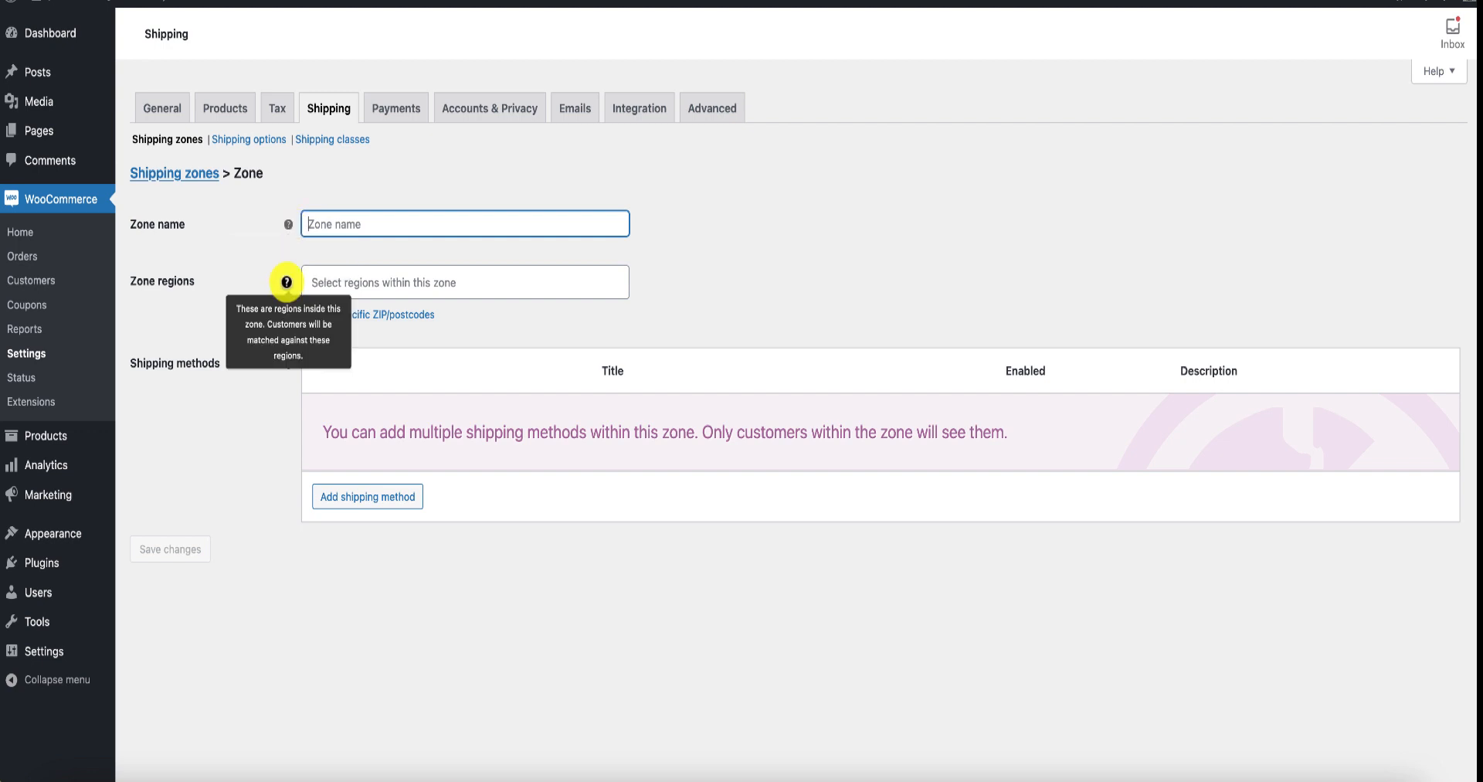
mouse_move(288, 365)
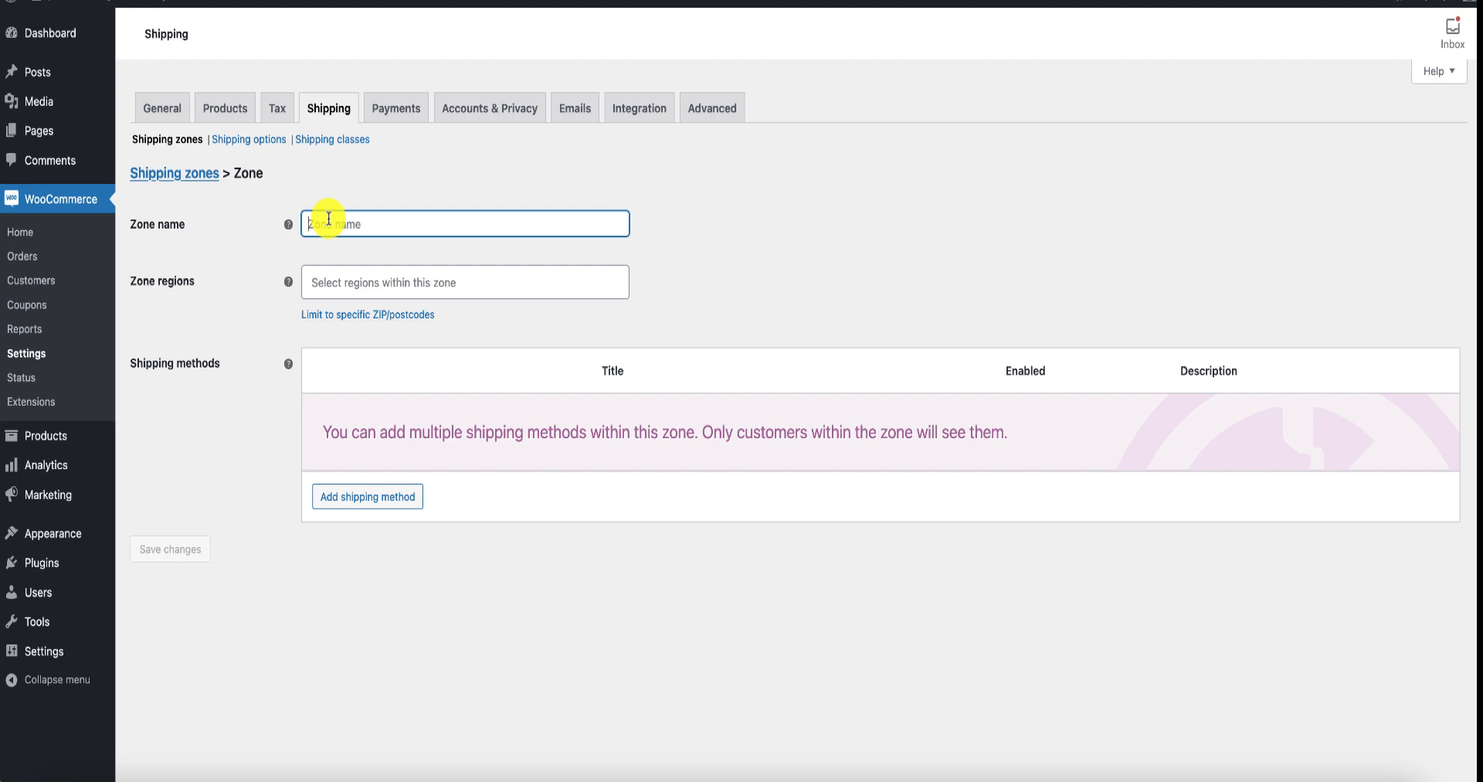
type("GMT")
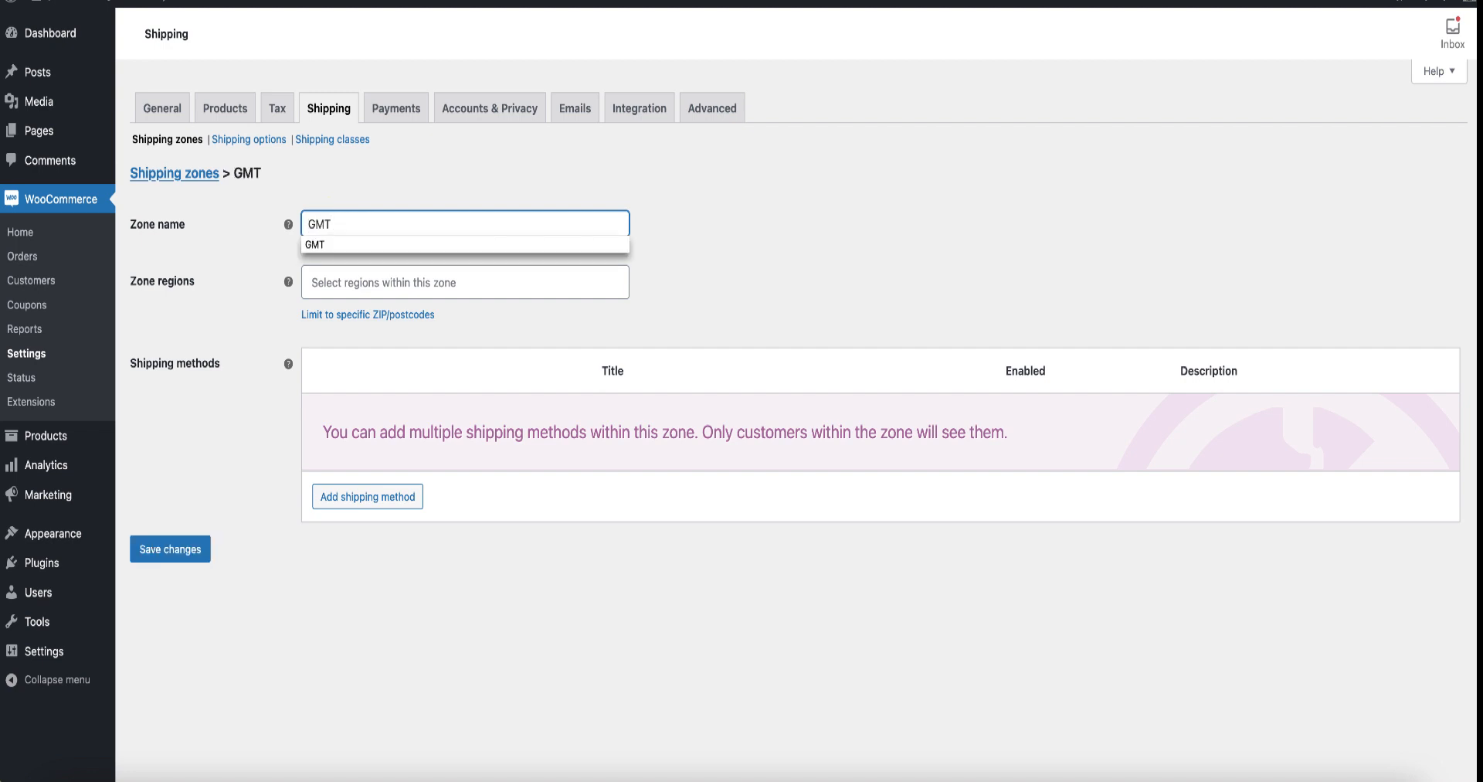
left_click(270, 244)
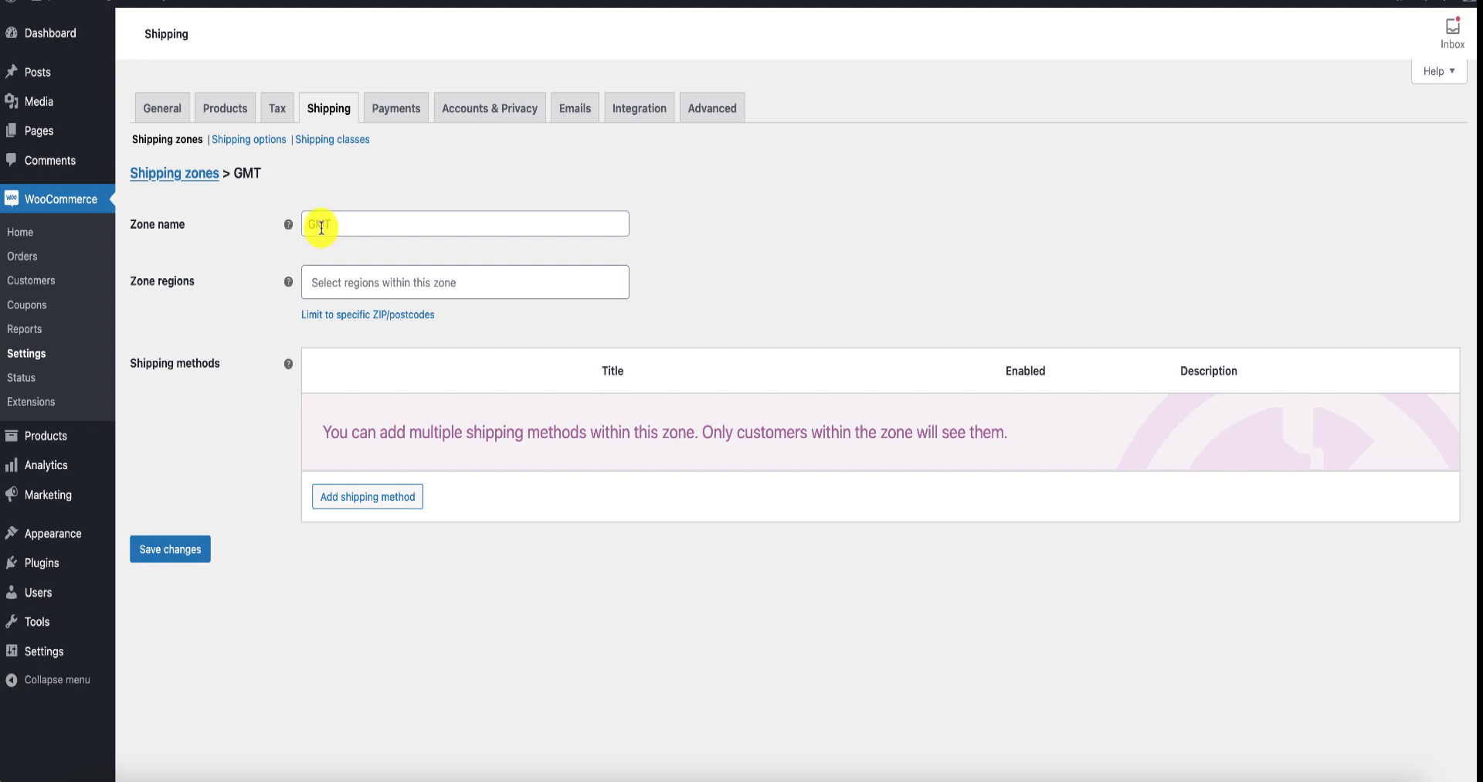
Set the GMT zone's region to United Kingdom (UK)
left_click(340, 278)
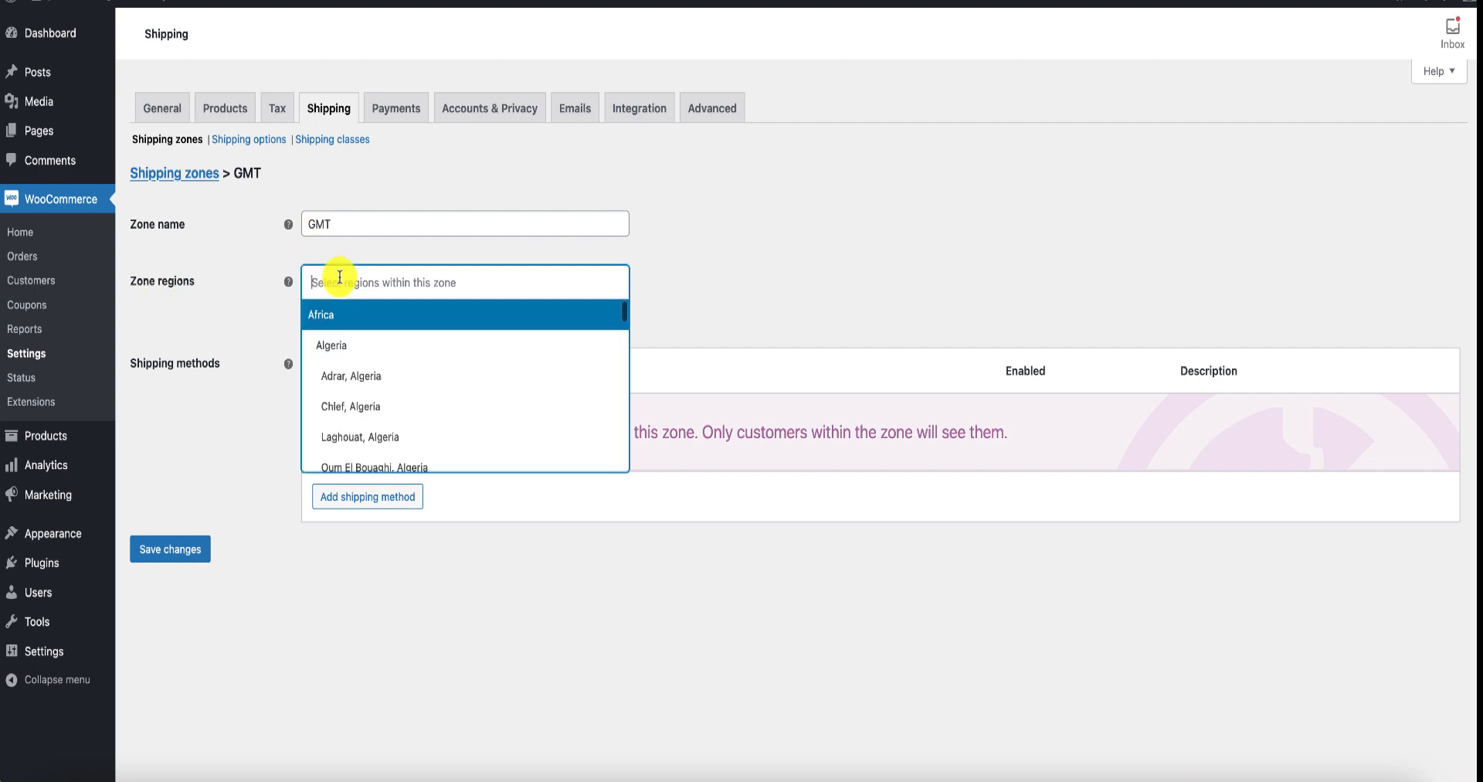
left_click(348, 282)
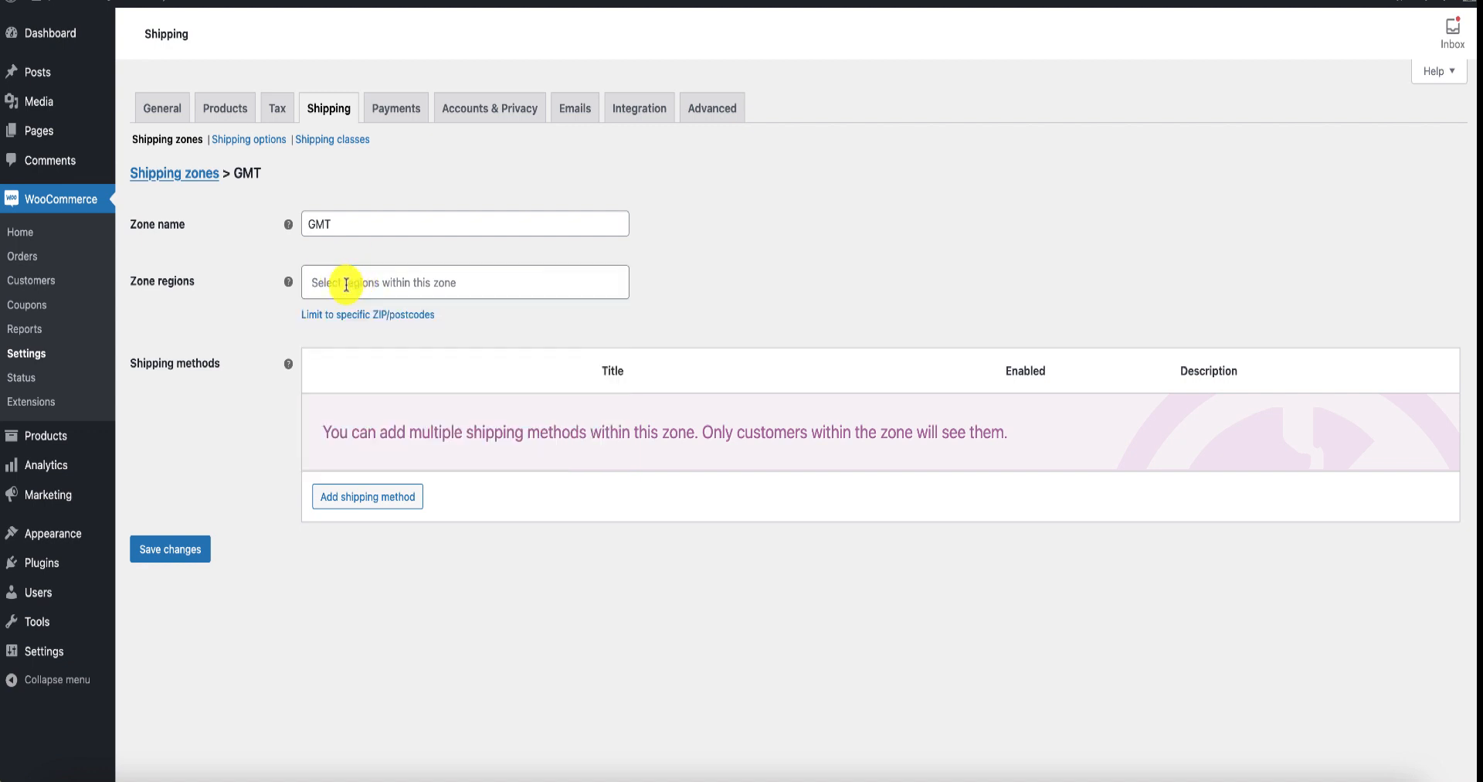
left_click(346, 283)
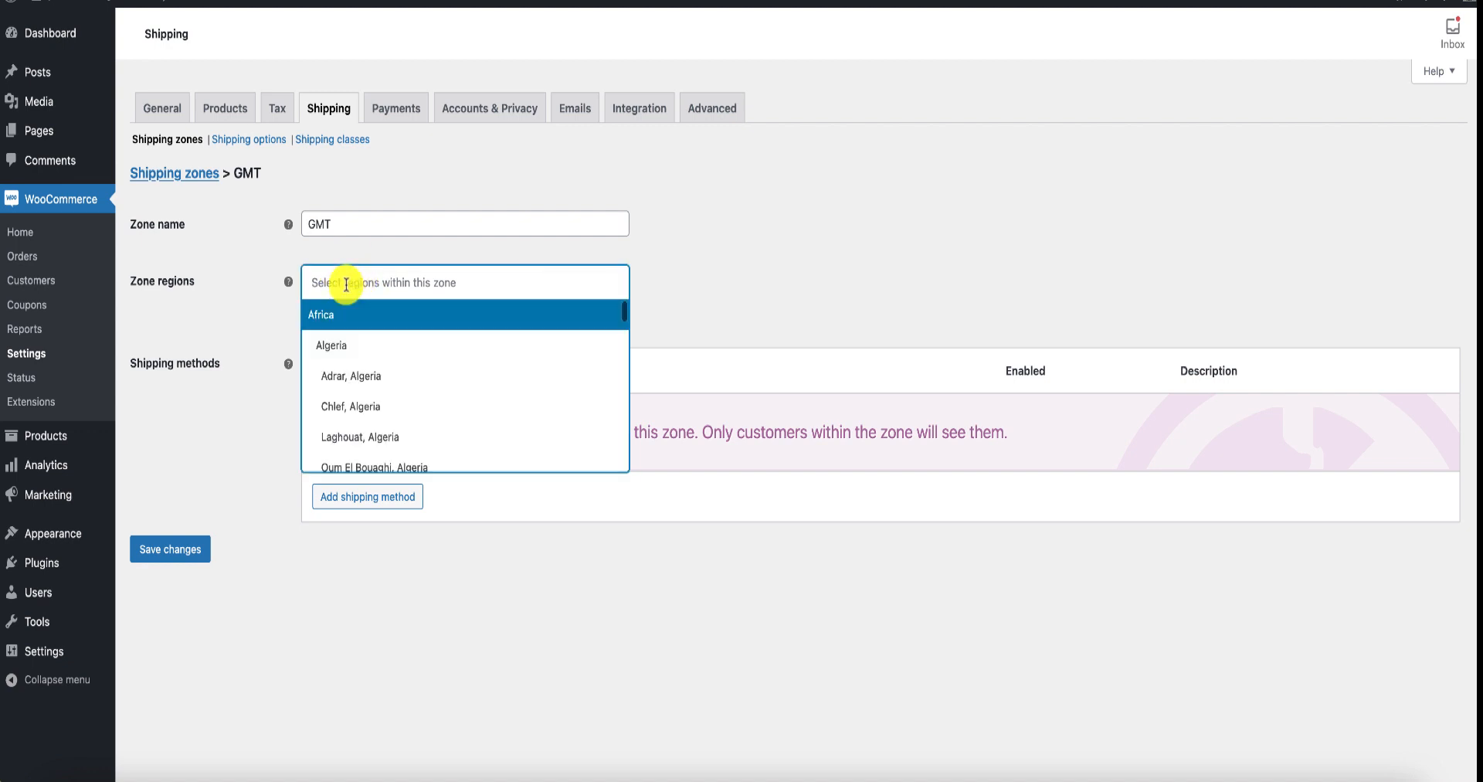
type("uk")
scroll(430, 392, "down", 5)
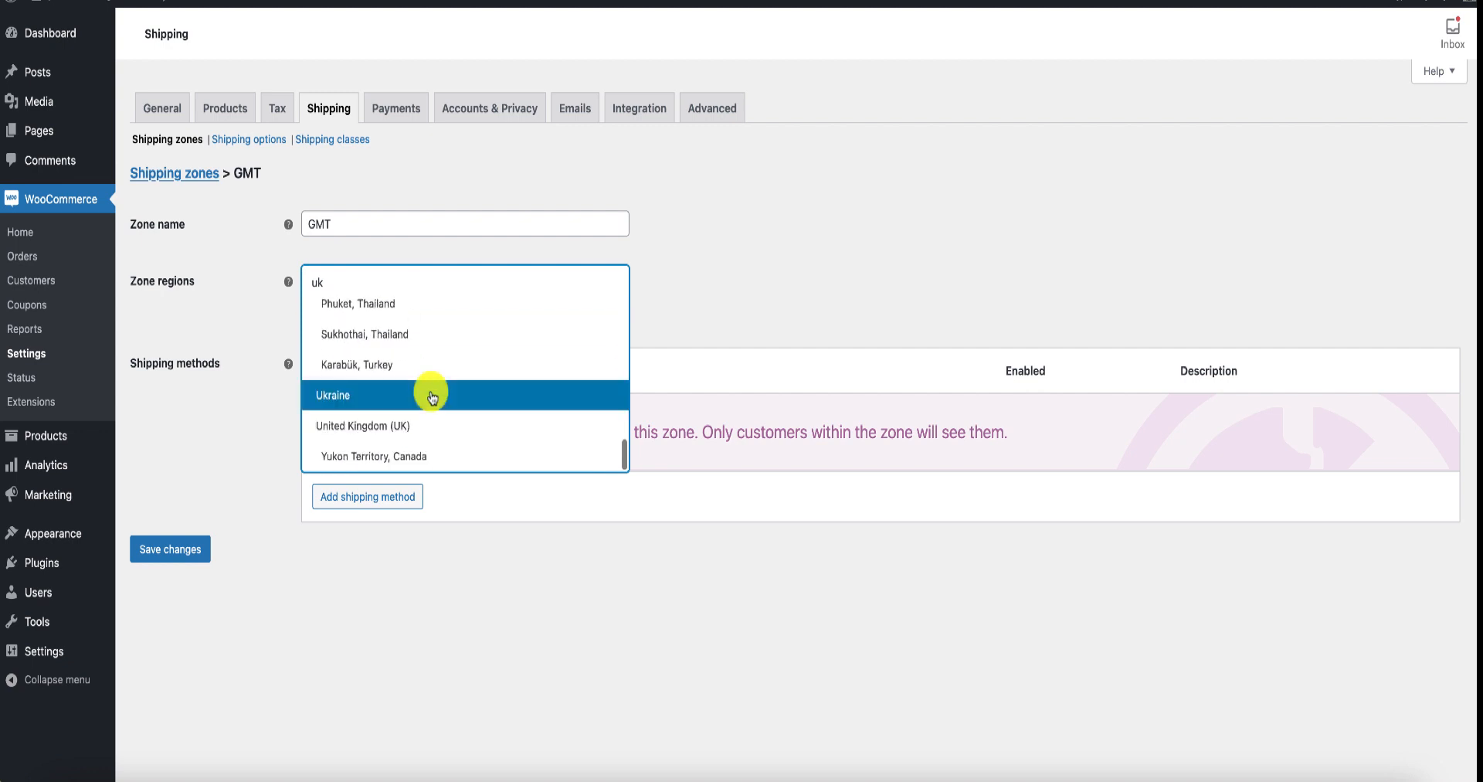
left_click(401, 424)
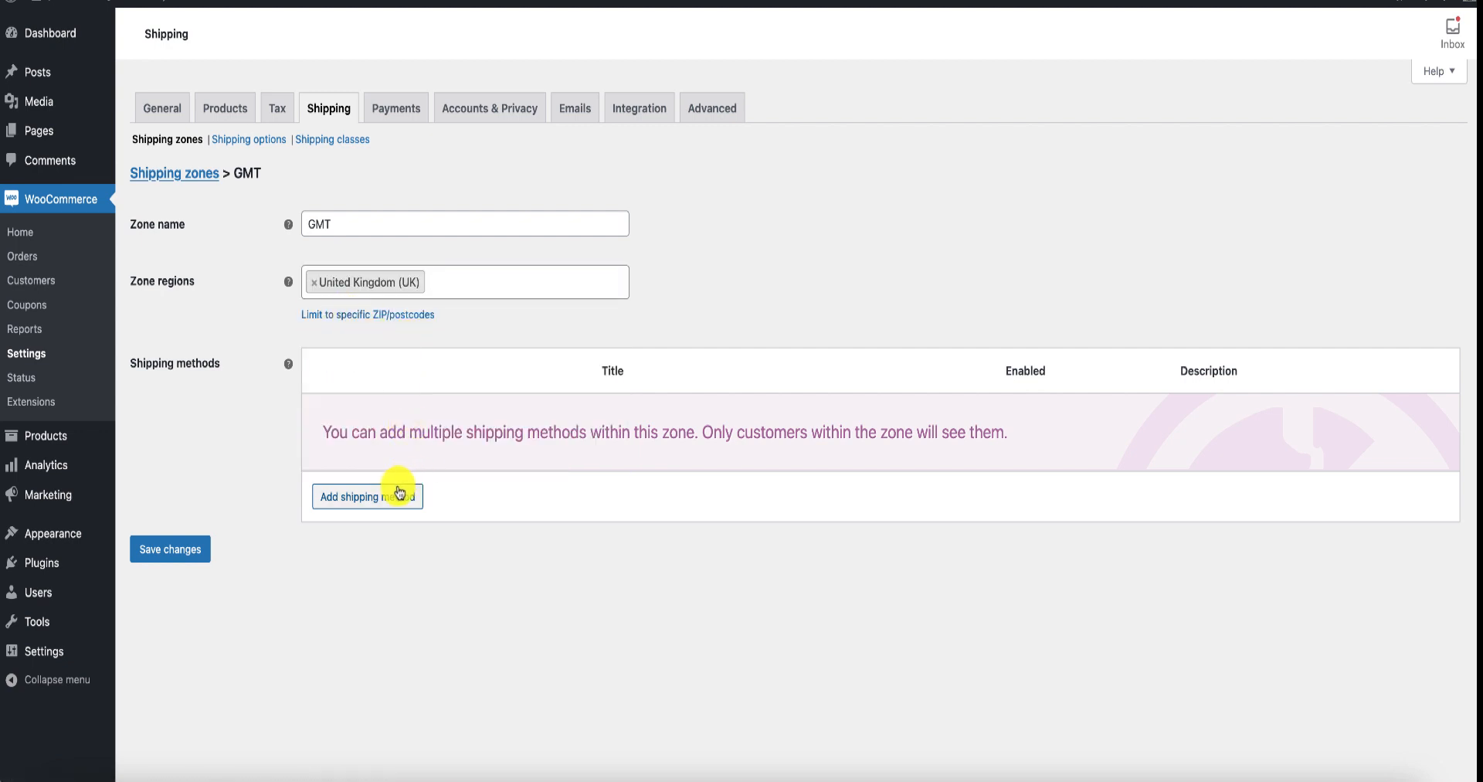
Add the Free shipping method to the United Kingdom zone and save the changes
left_click(360, 498)
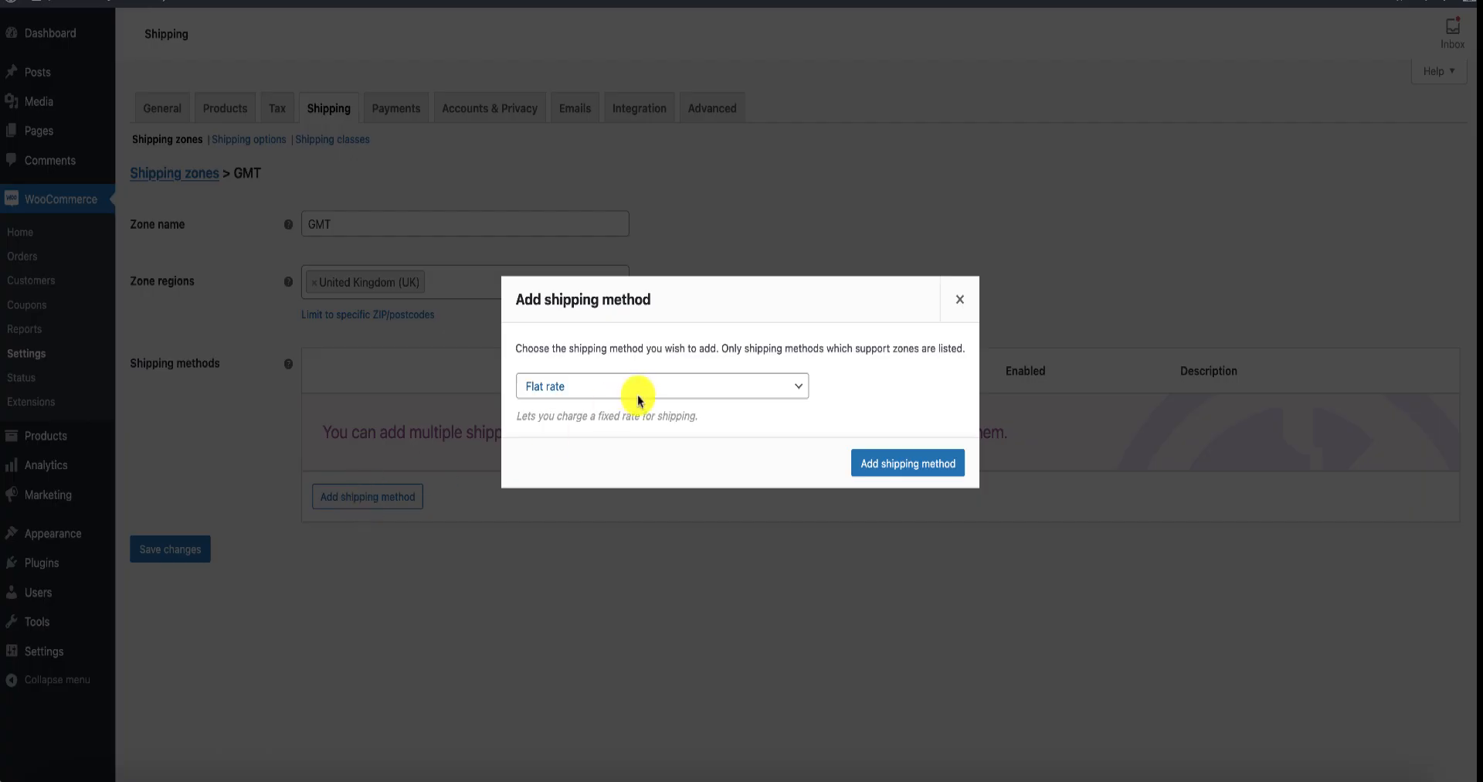
left_click(803, 392)
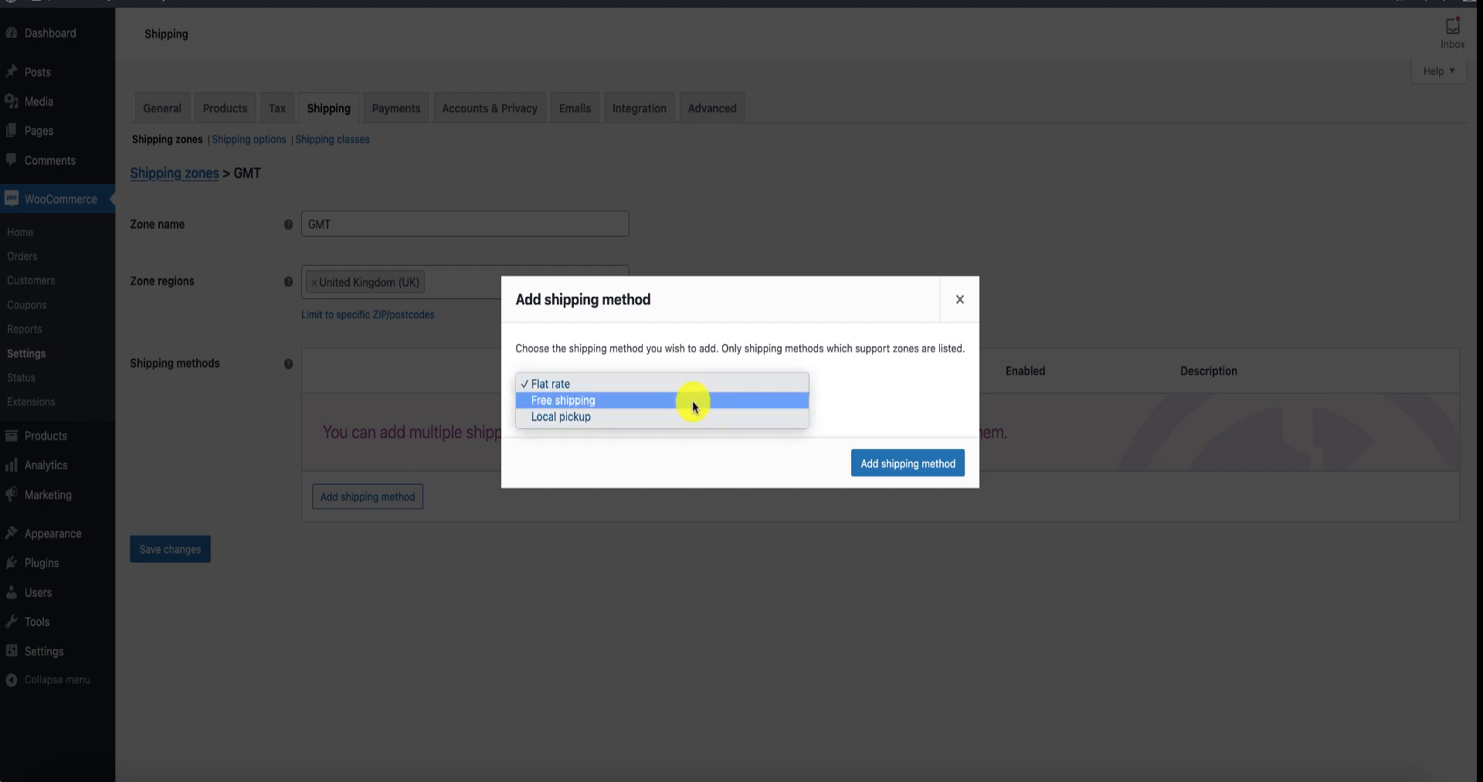
left_click(623, 401)
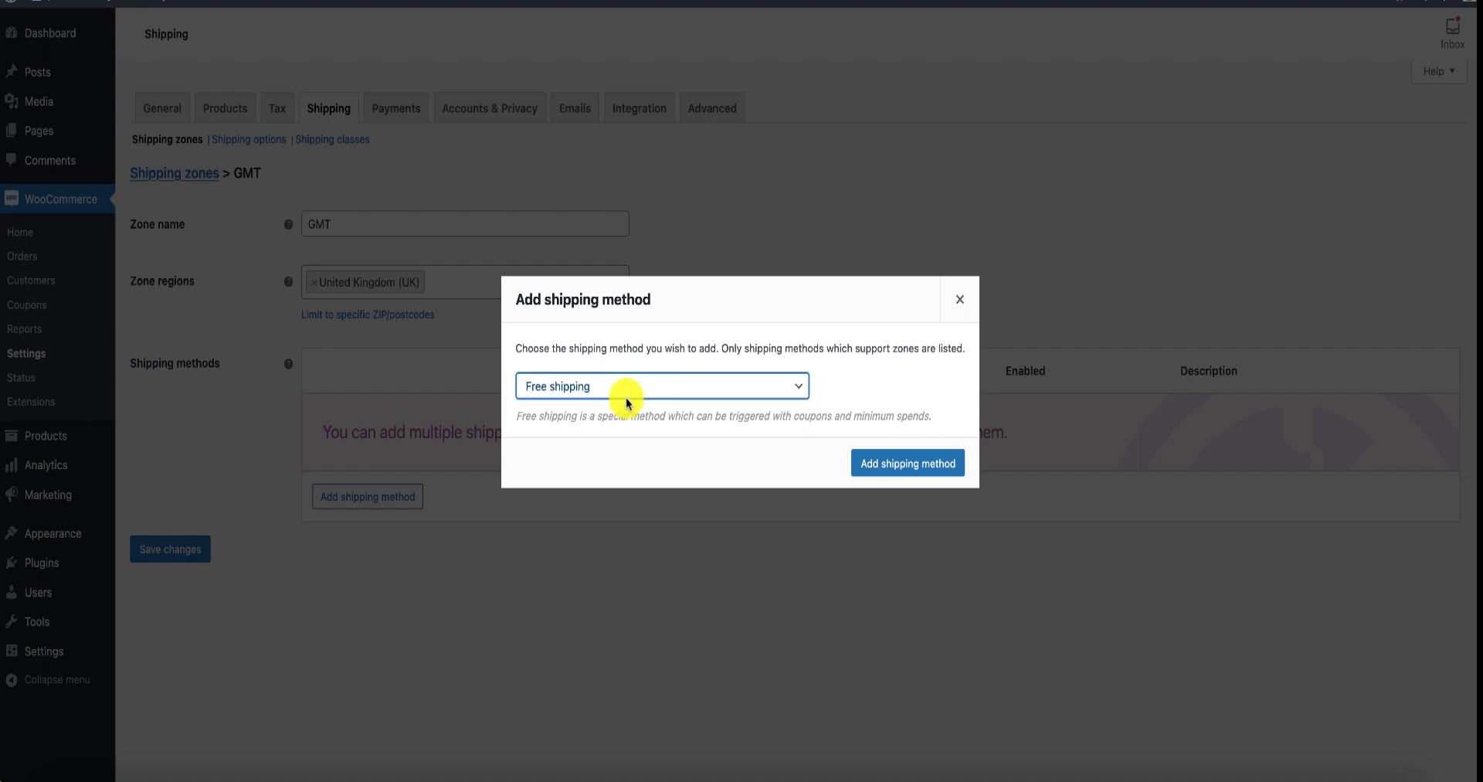
left_click(901, 466)
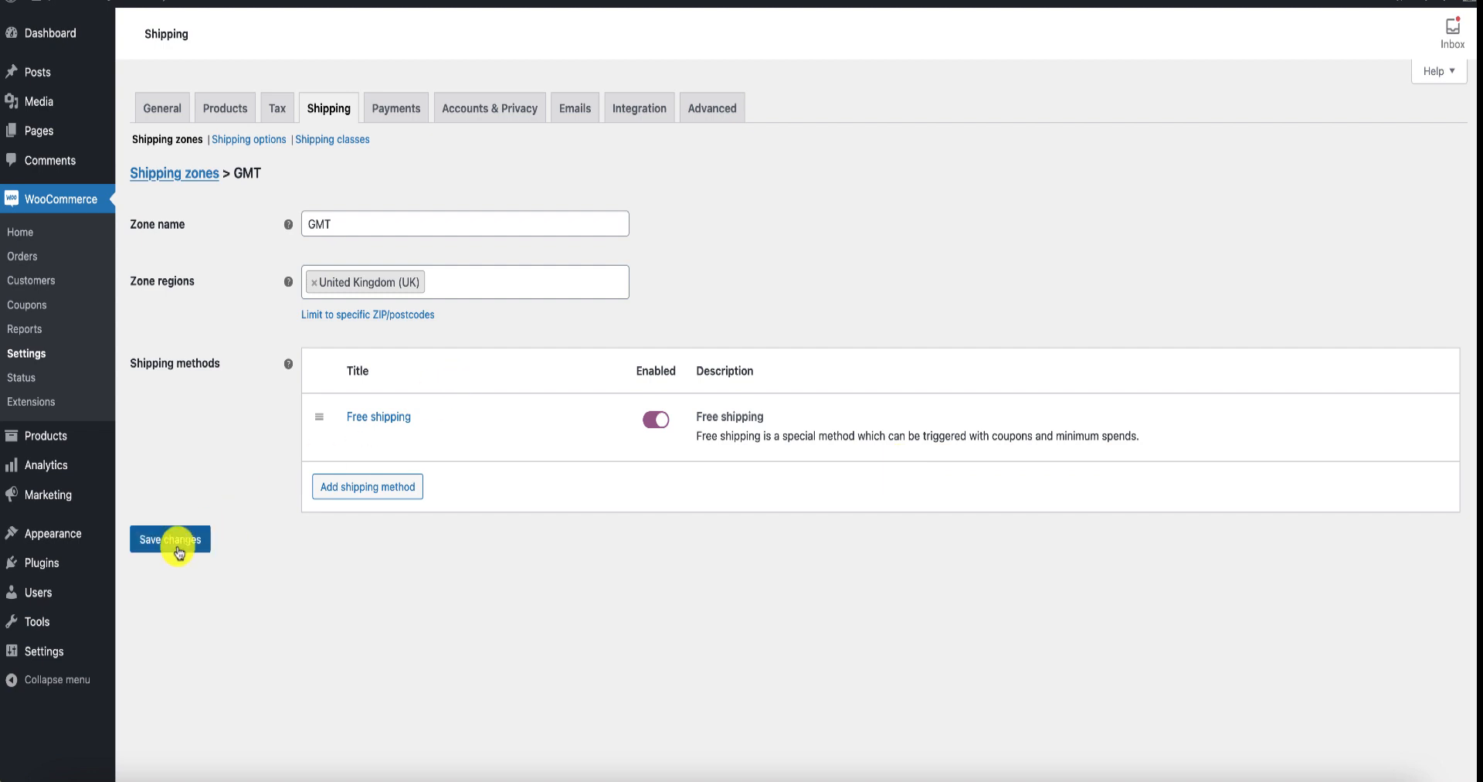
left_click(180, 546)
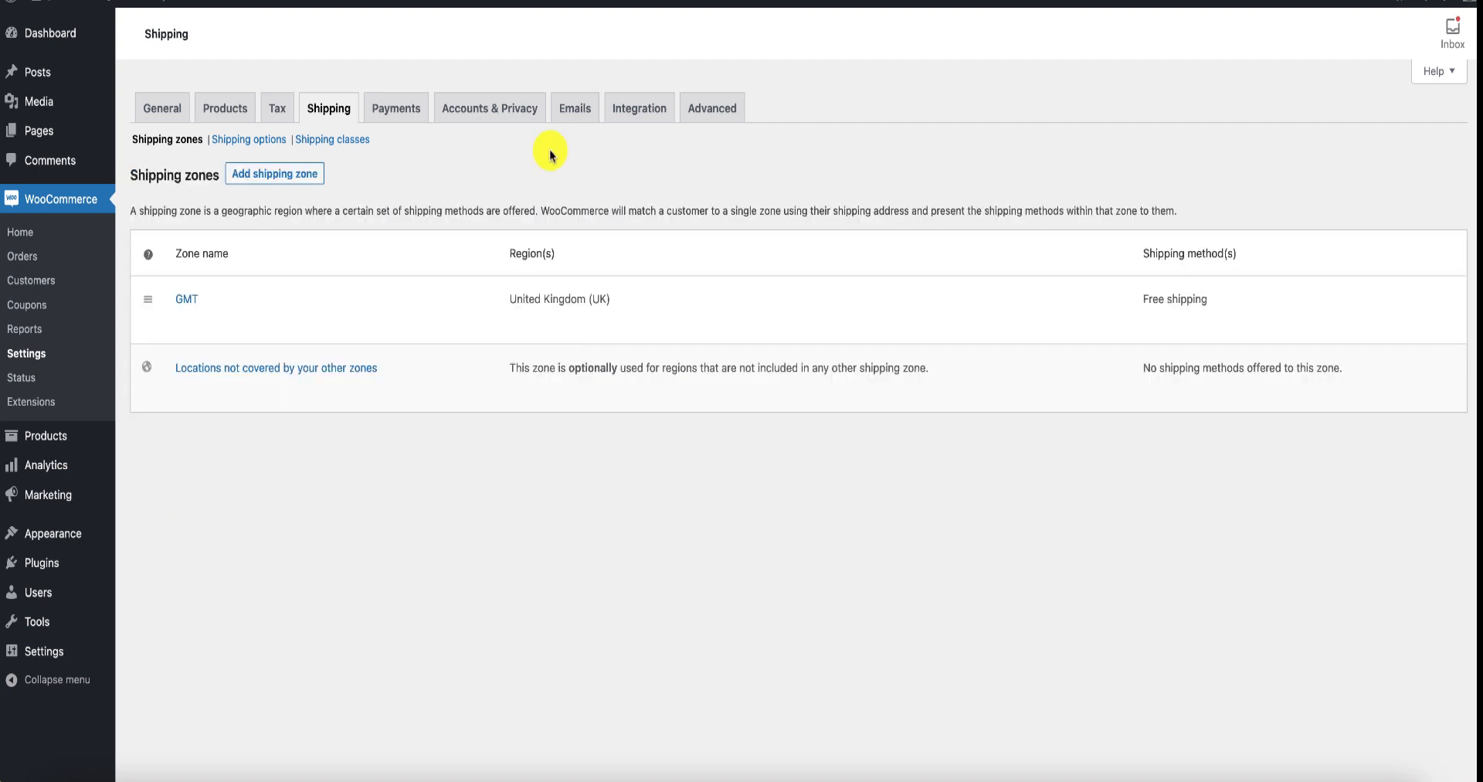
Start a second shipping zone, also named GMT, without selecting a region
mouse_move(258, 309)
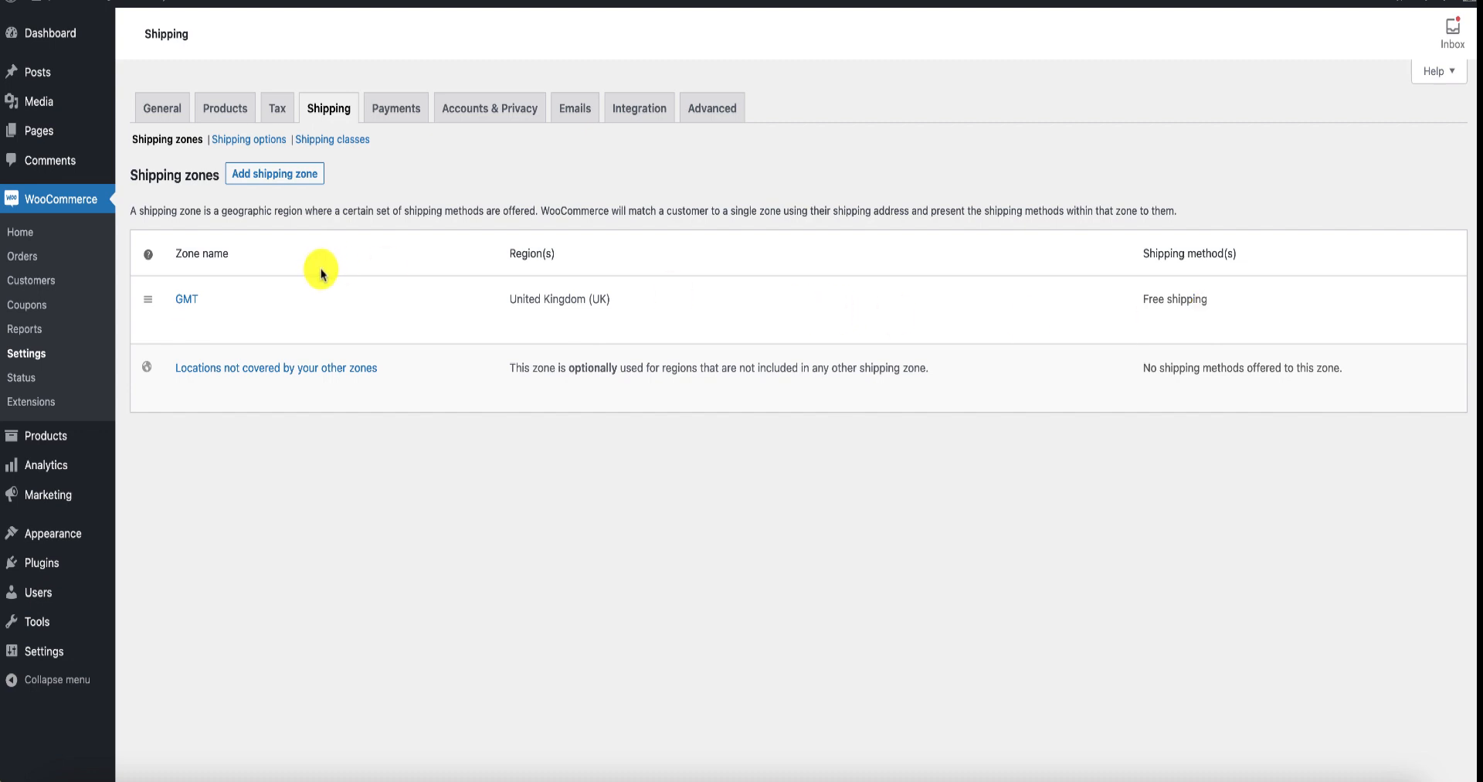
left_click(292, 179)
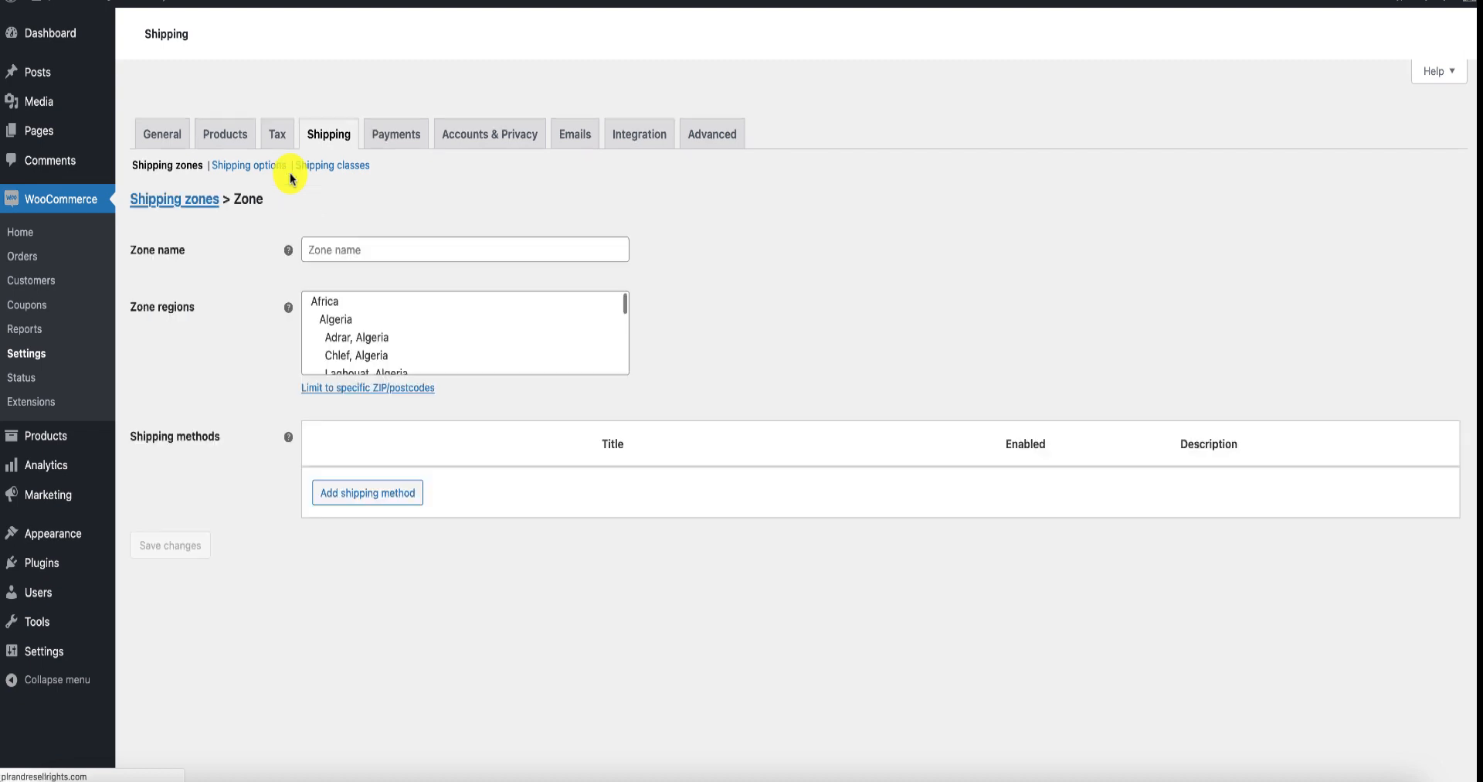
left_click(344, 247)
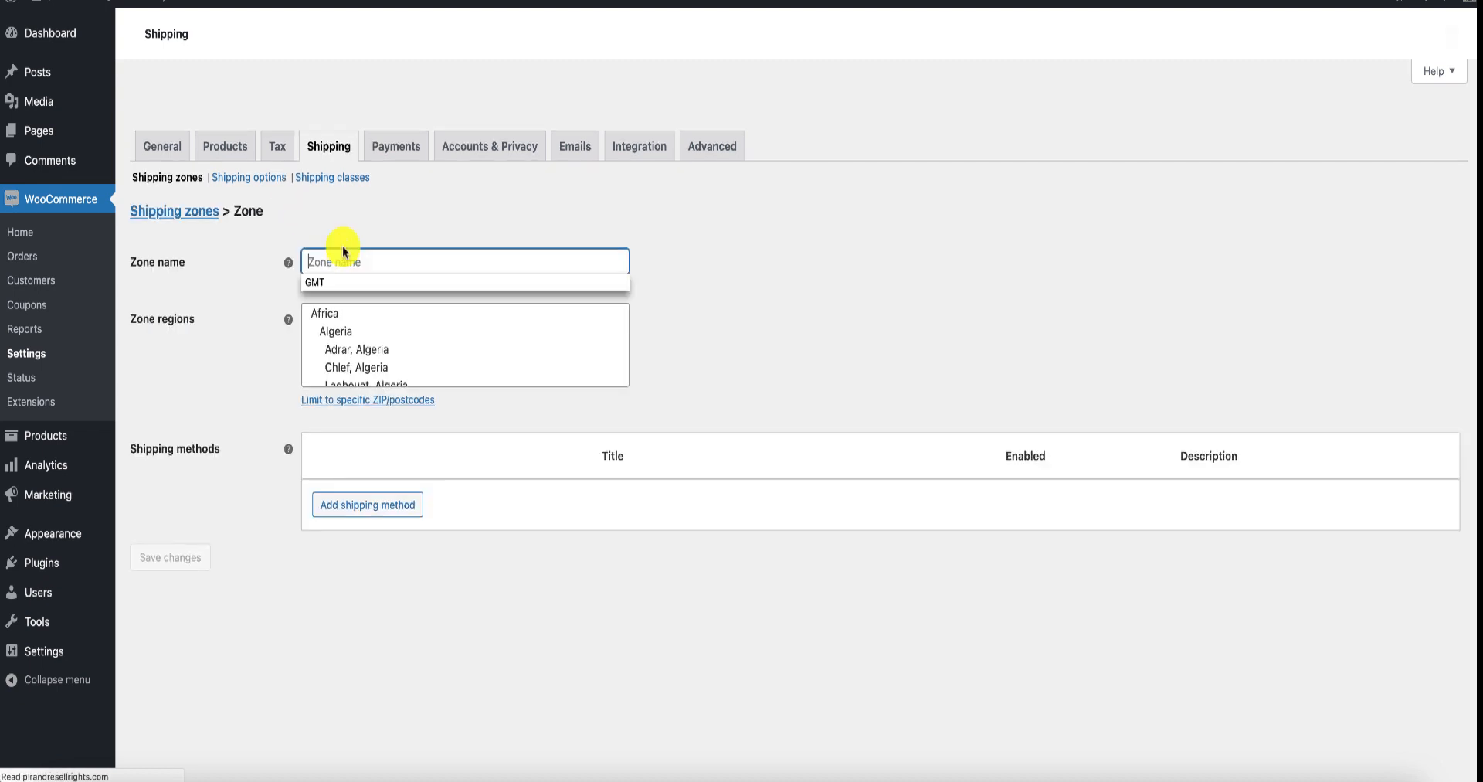
left_click(330, 291)
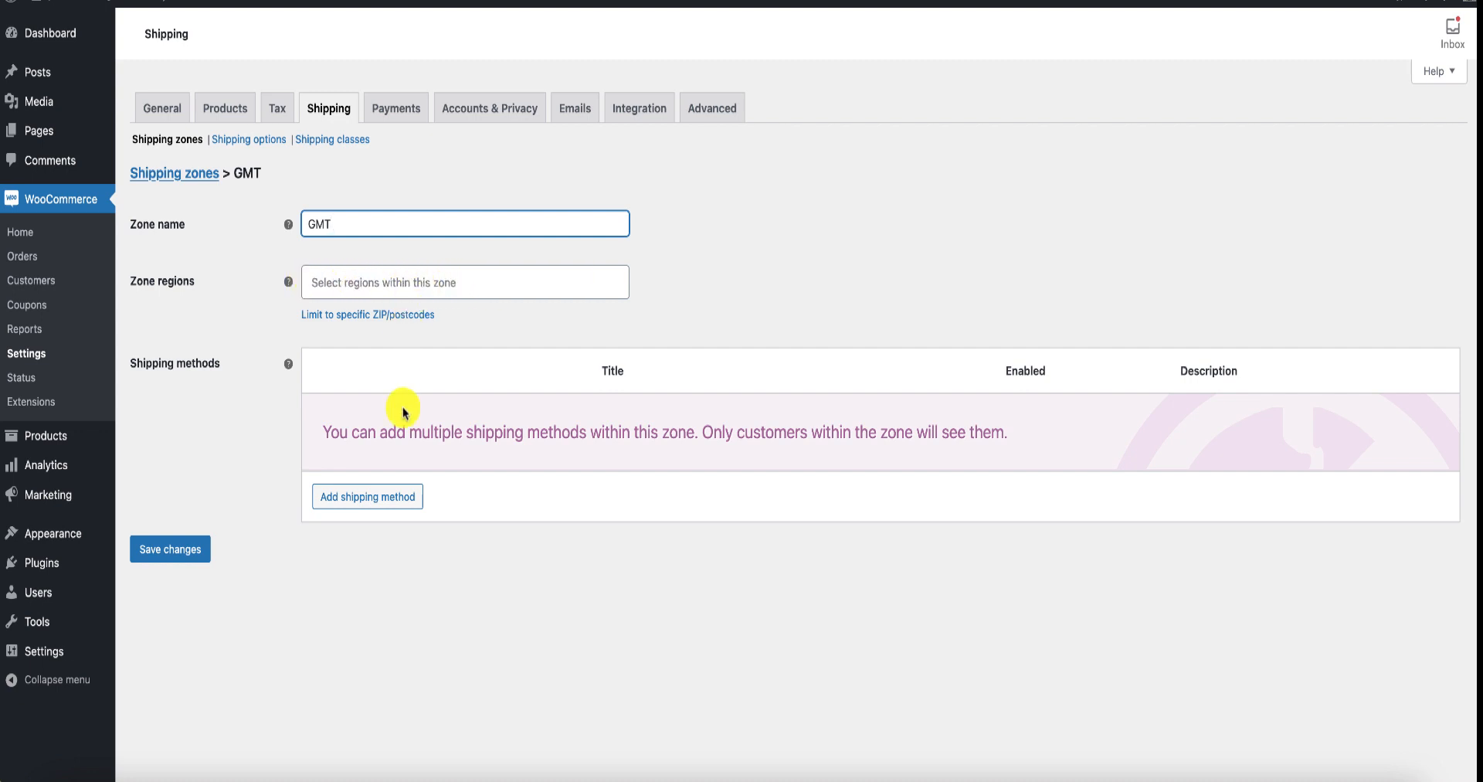
Add the Free shipping method to the second GMT zone, save it and return to the shipping zones list
left_click(366, 496)
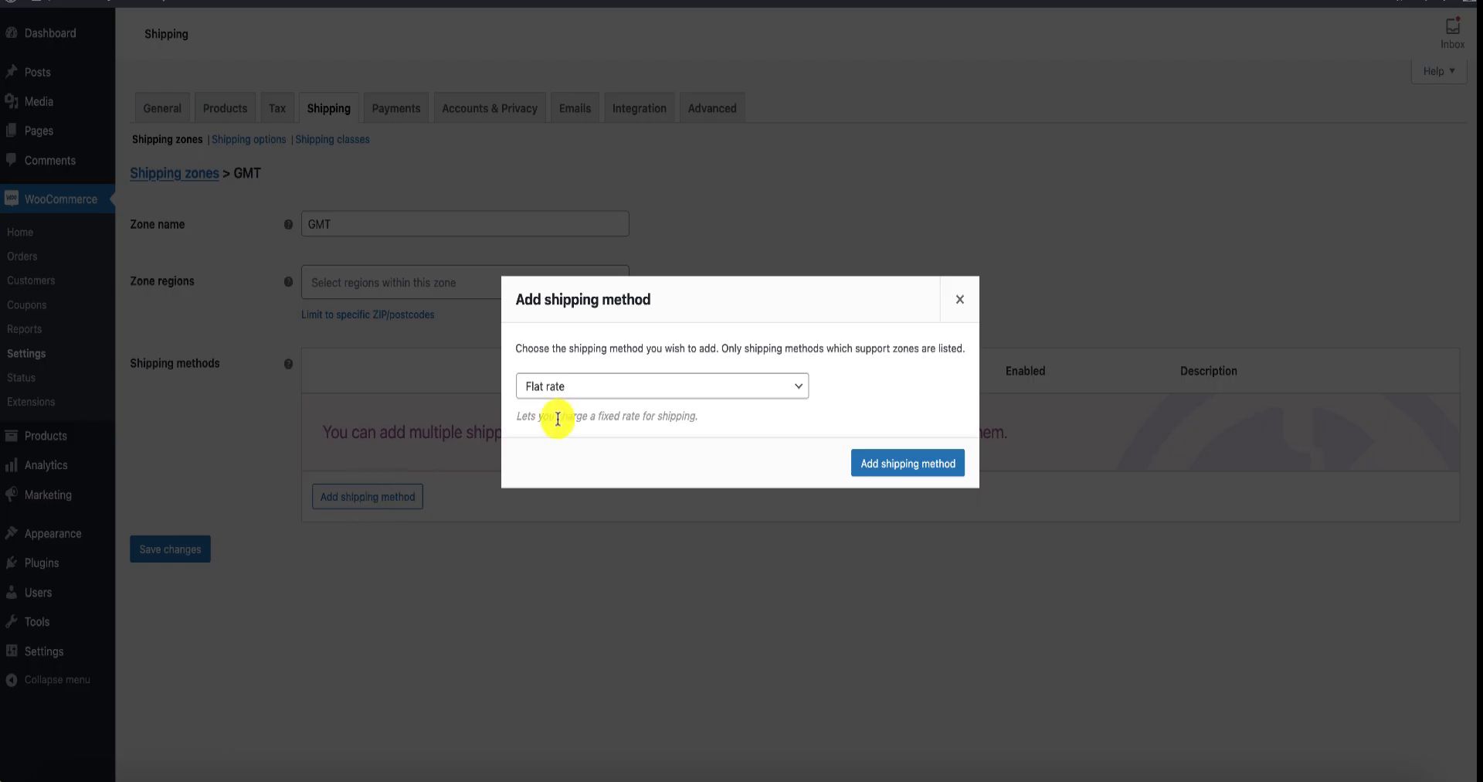
left_click(795, 386)
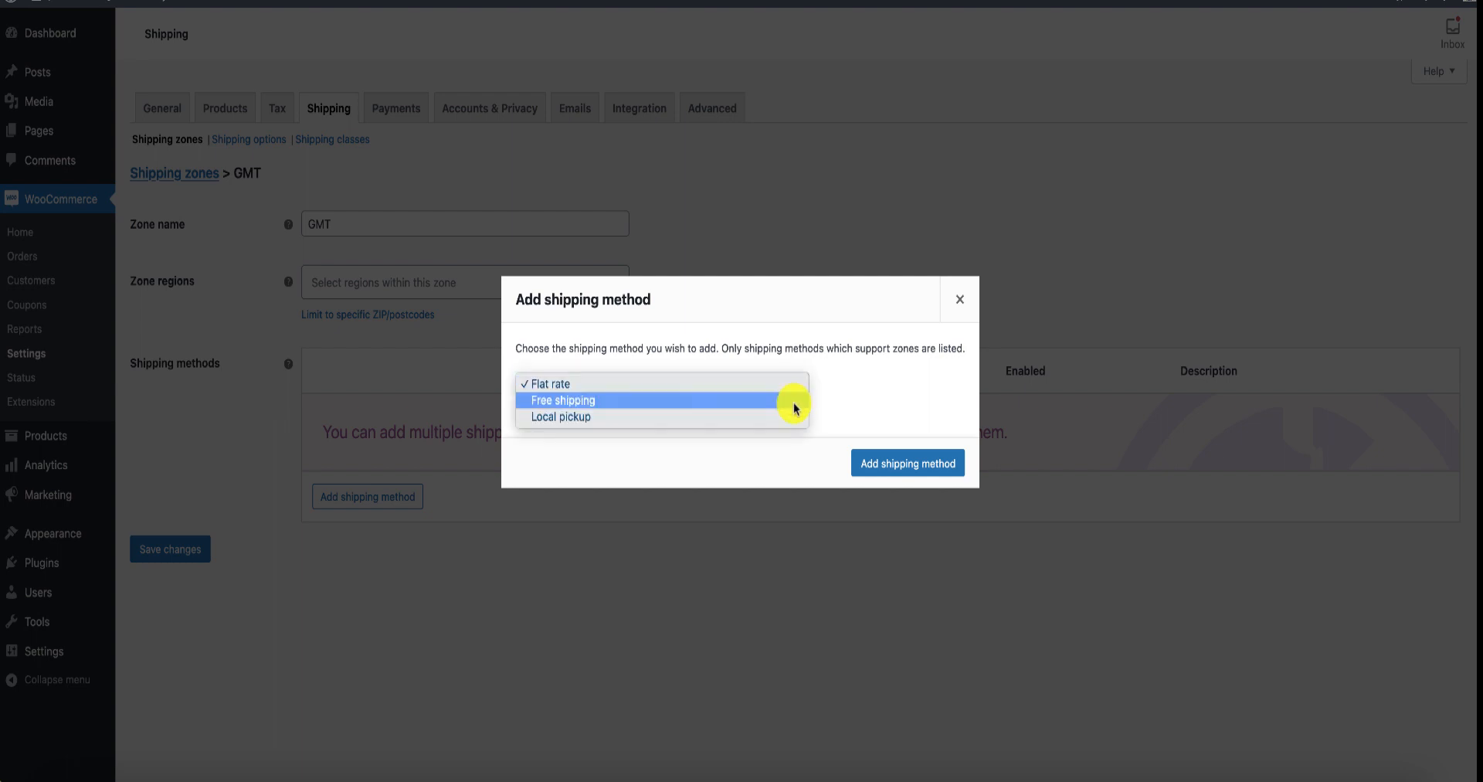
left_click(796, 400)
left_click(923, 466)
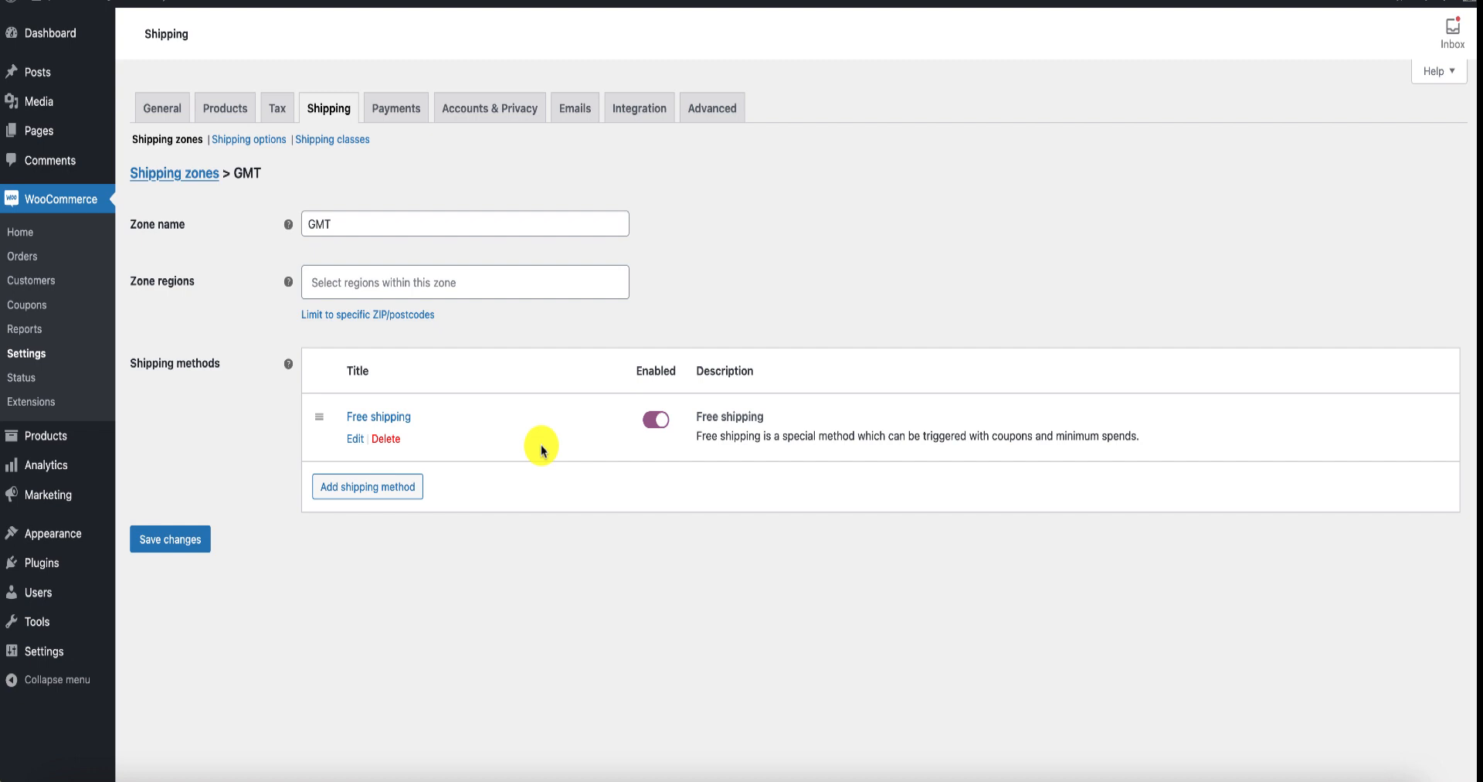
left_click(151, 540)
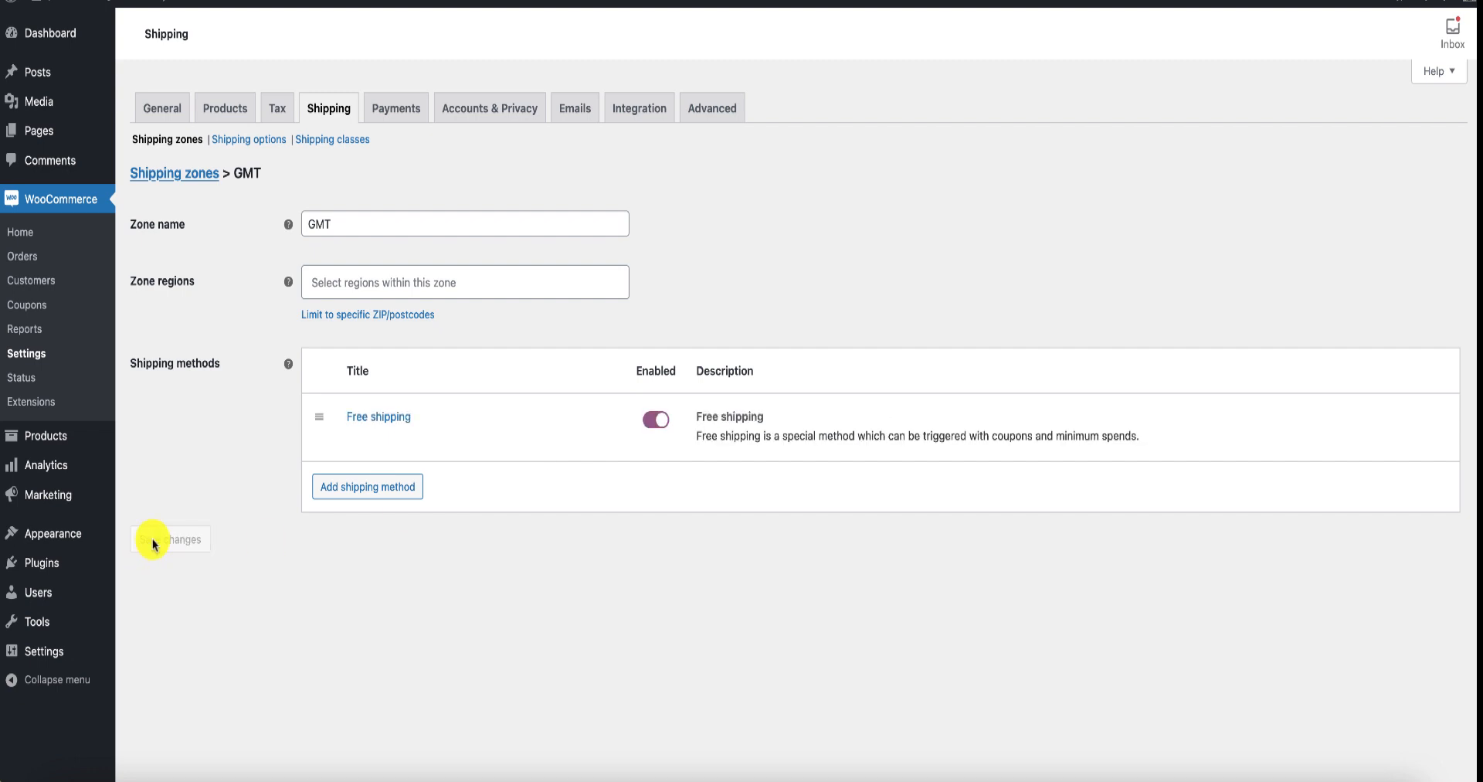
left_click(323, 112)
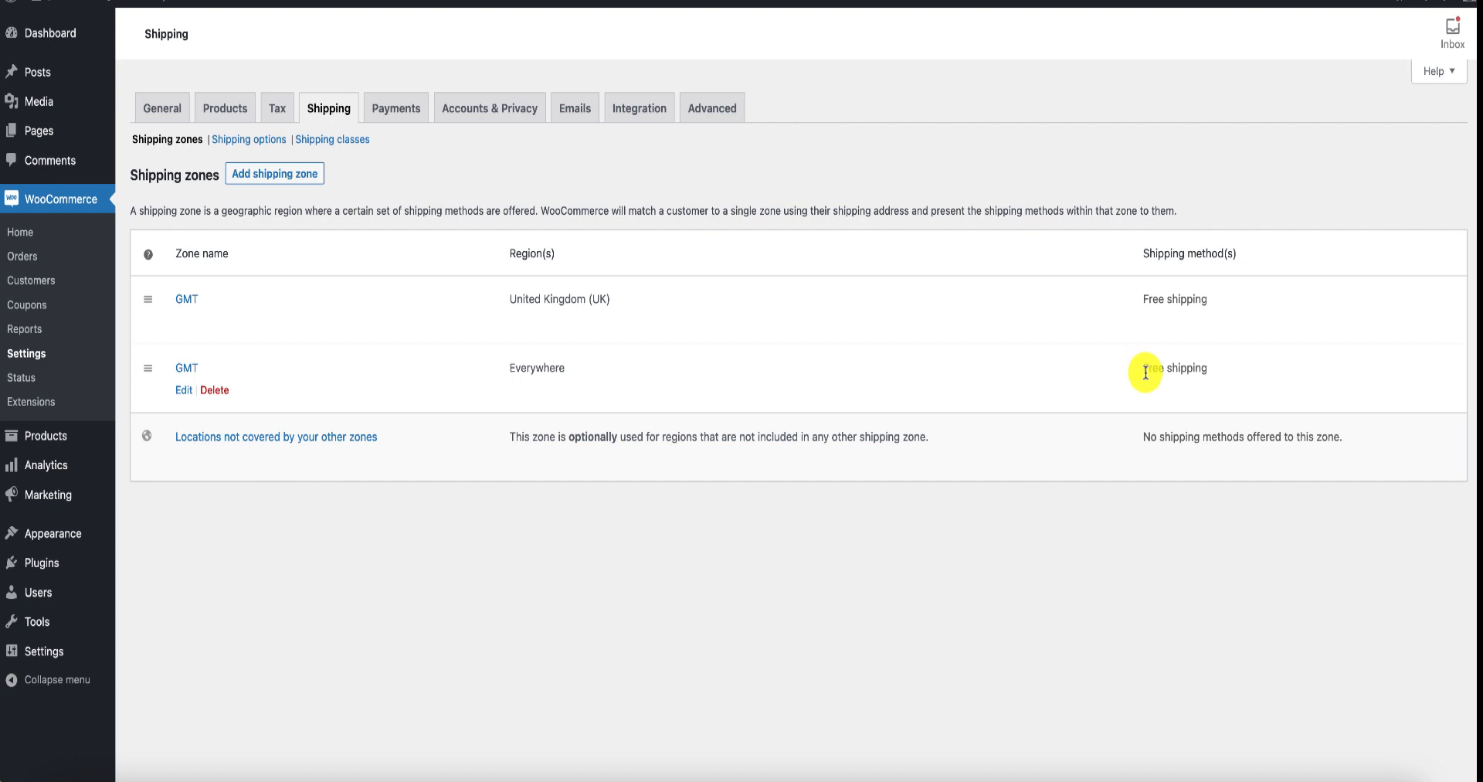
Enable direct bank transfer as a payment method and add an extra empty account row in its setup
left_click(406, 114)
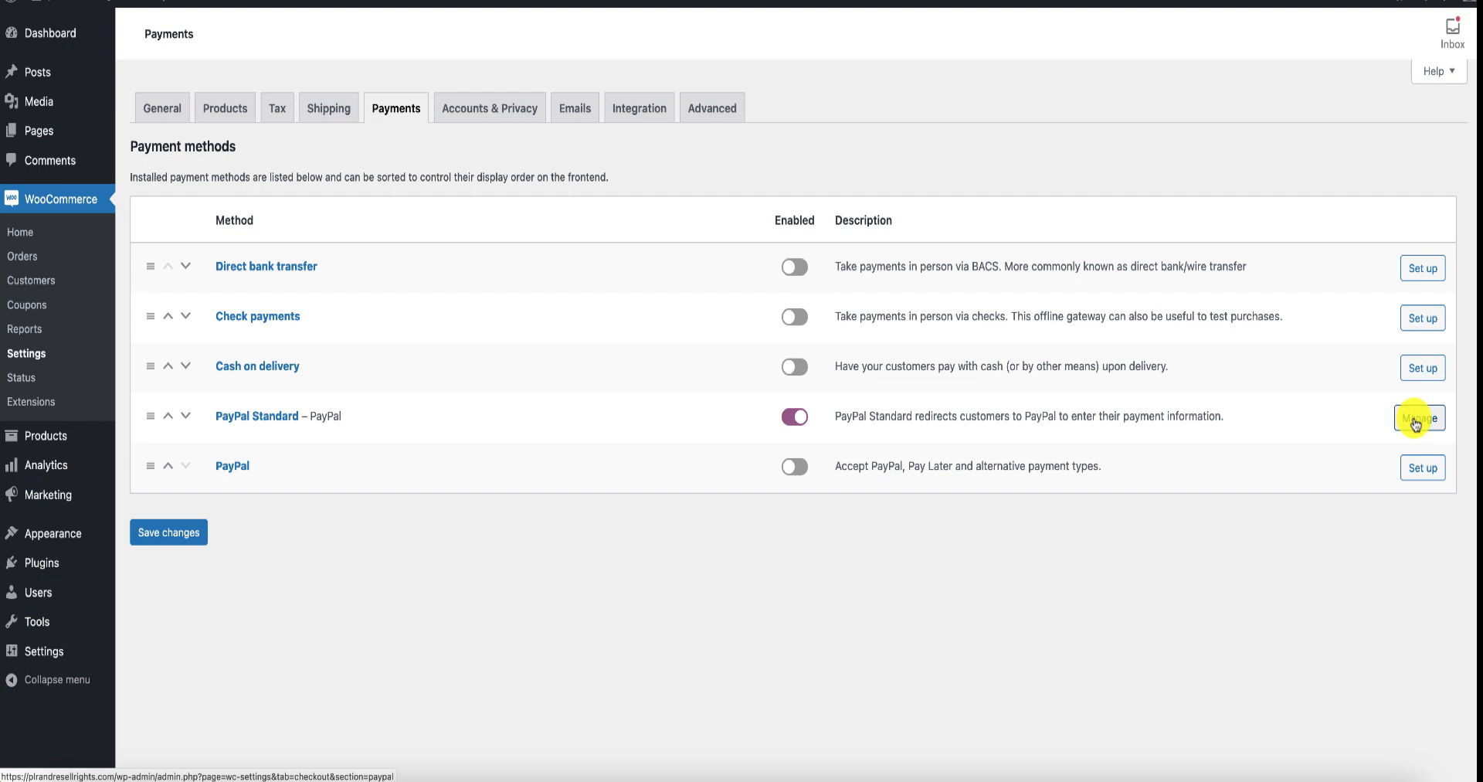
left_click(796, 267)
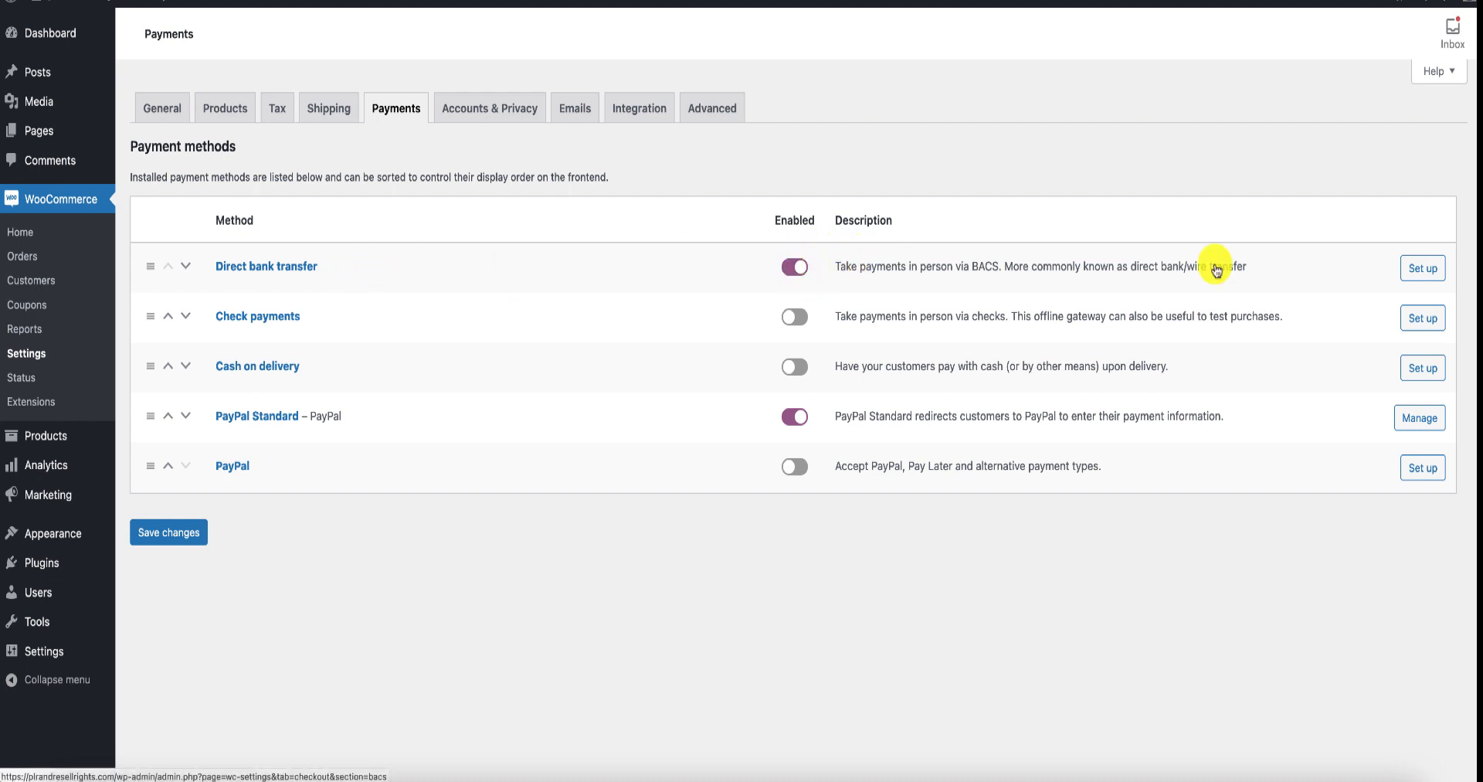
left_click(1420, 272)
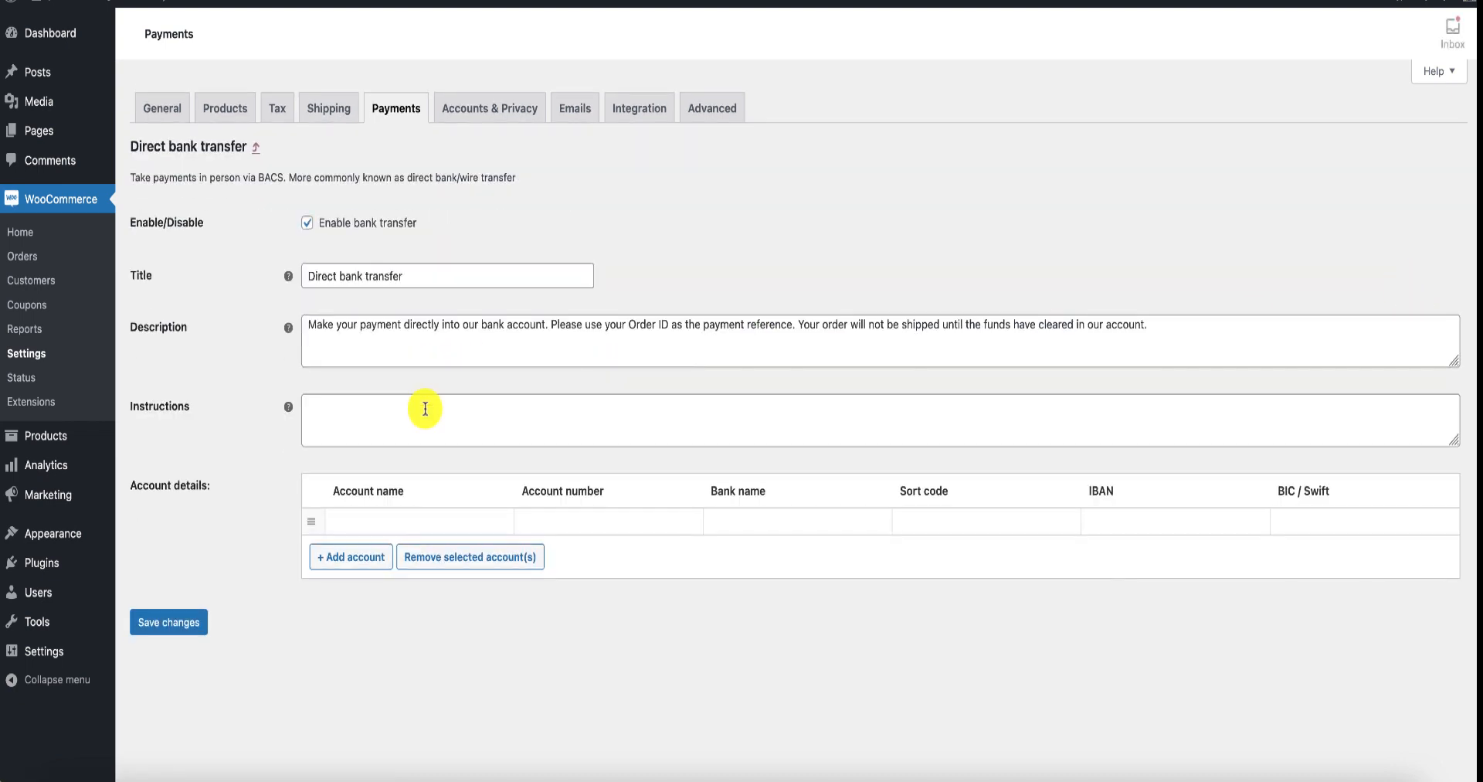
left_click(342, 558)
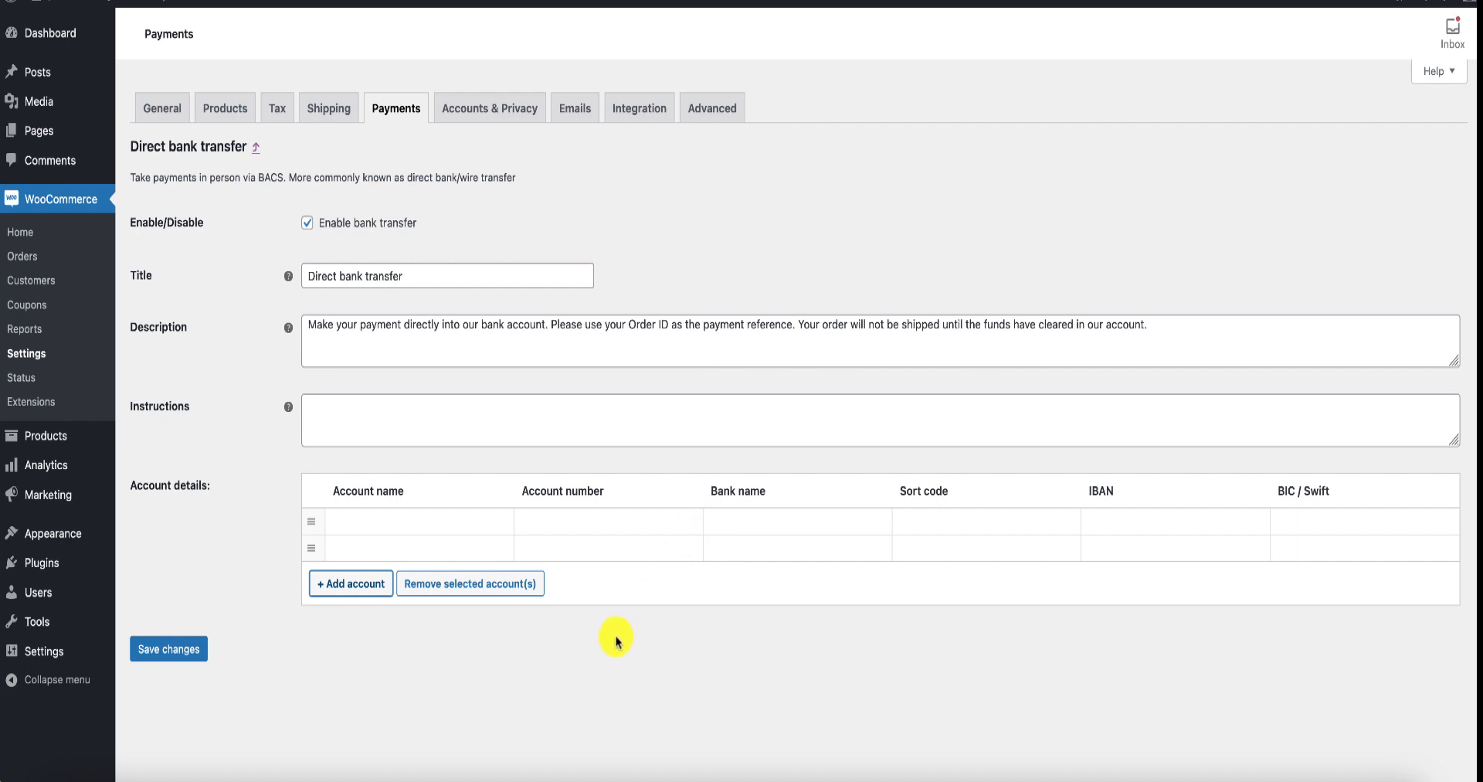
Go back to the payment methods list, disable direct bank transfer and keep PayPal Standard enabled
left_click(400, 113)
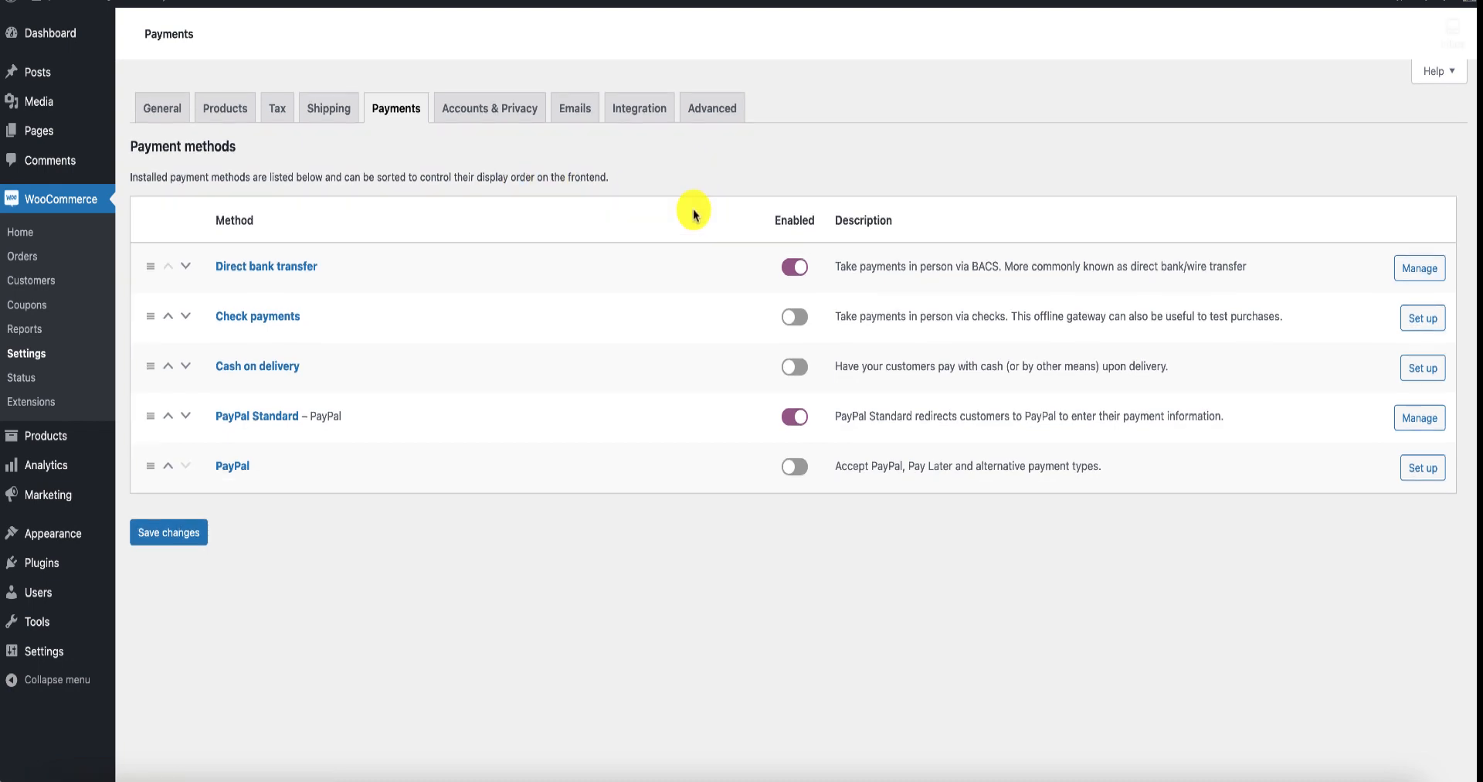
left_click(794, 266)
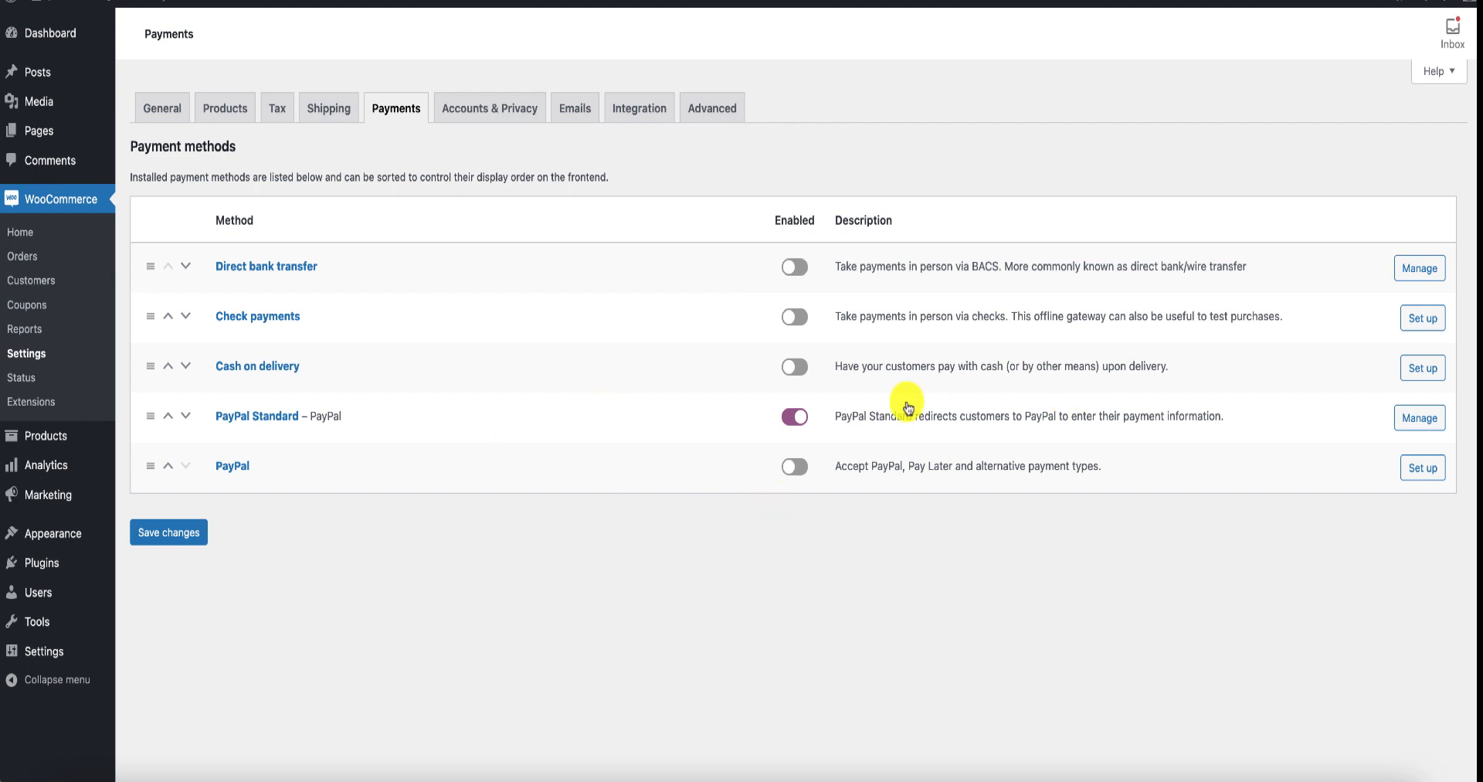
left_click(789, 421)
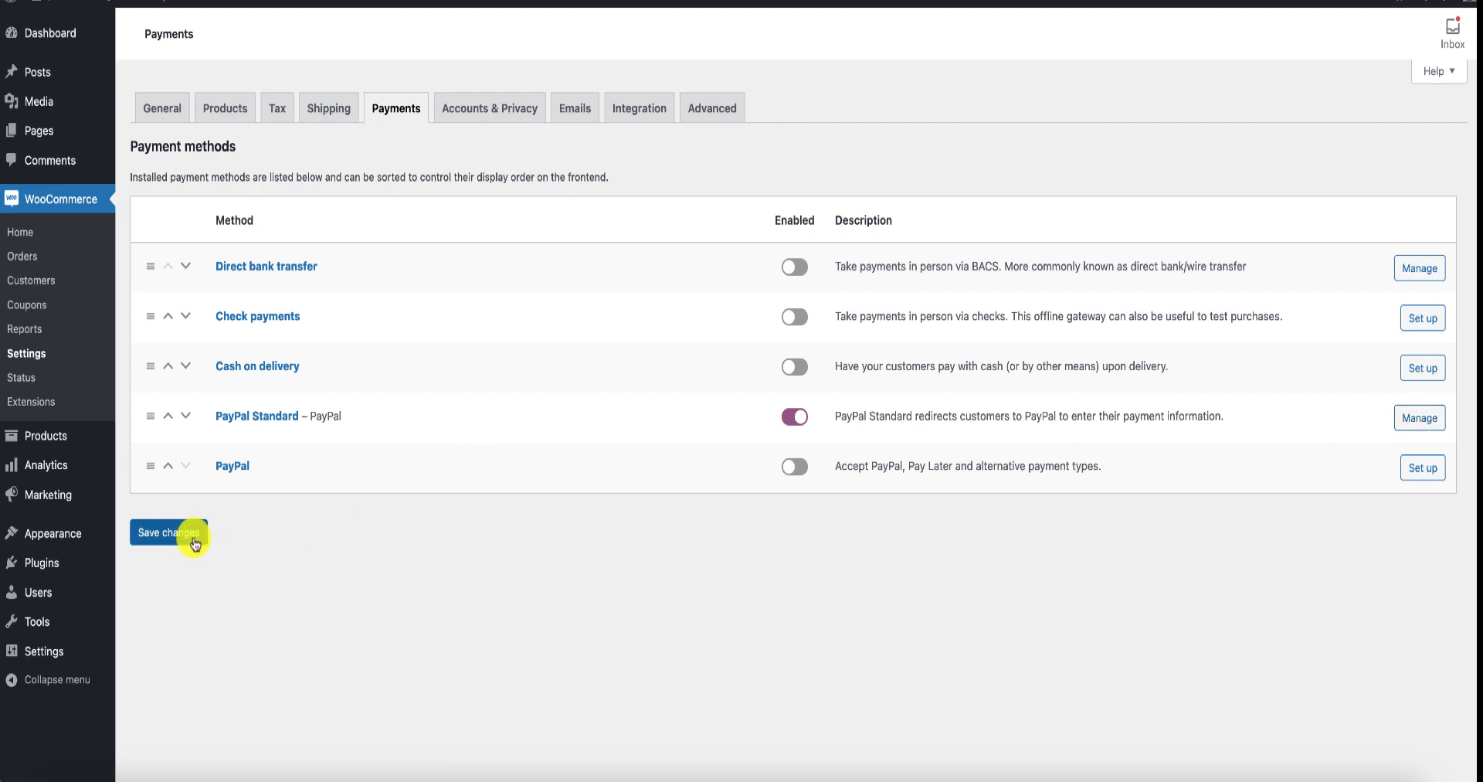
Review the Accounts & Privacy settings, from guest checkout and account creation through privacy policy to personal data retention
left_click(482, 113)
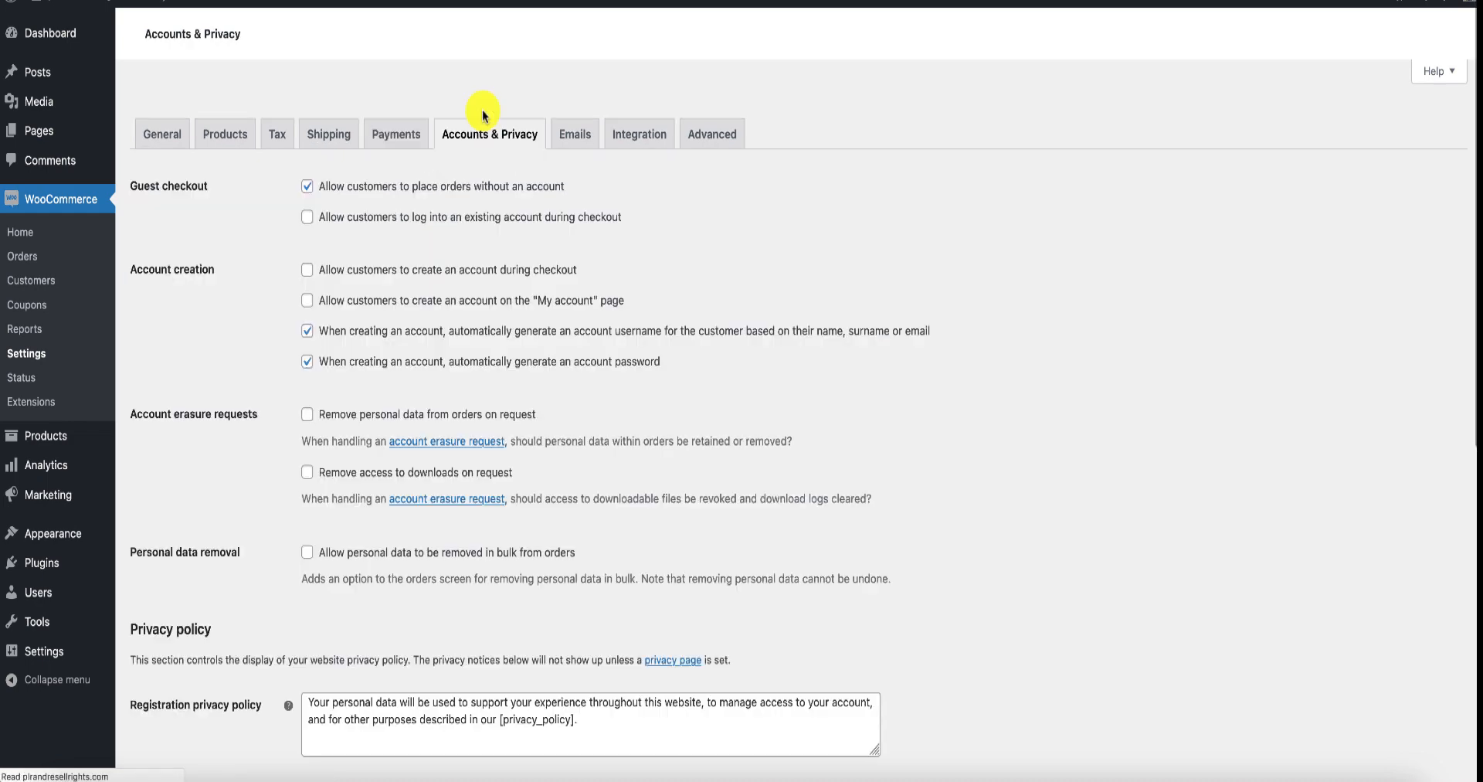
scroll(701, 213, "down", 2)
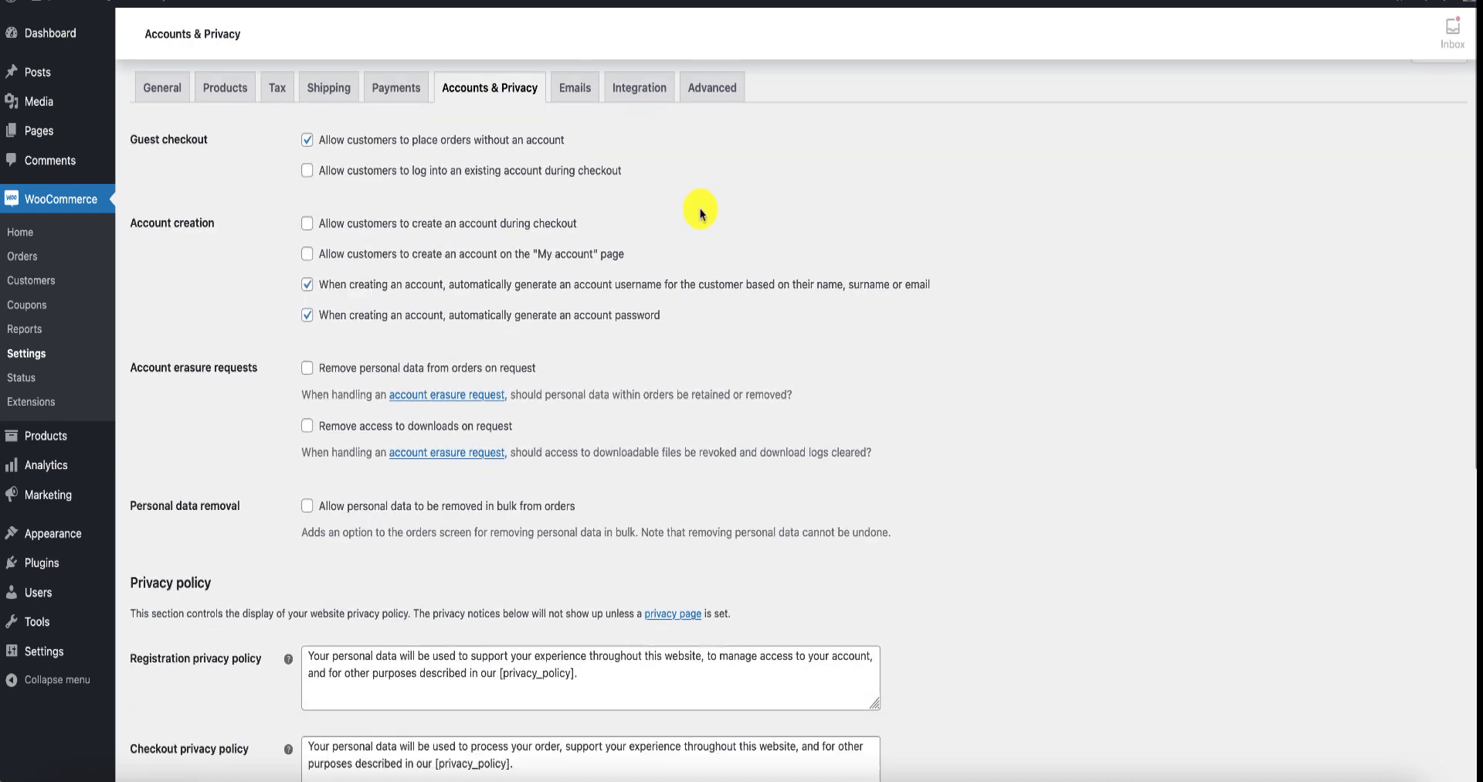
scroll(701, 213, "down", 1)
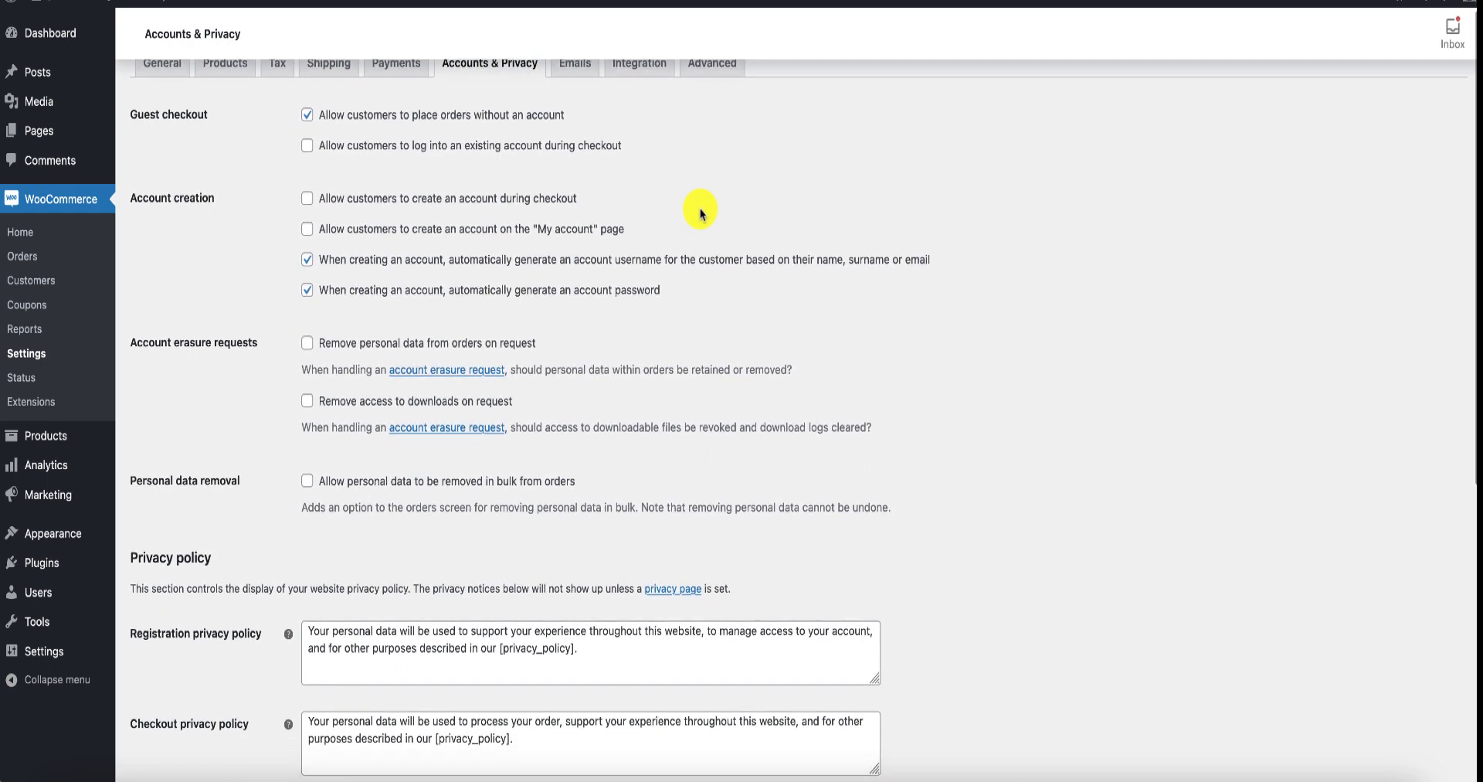
scroll(700, 213, "down", 1)
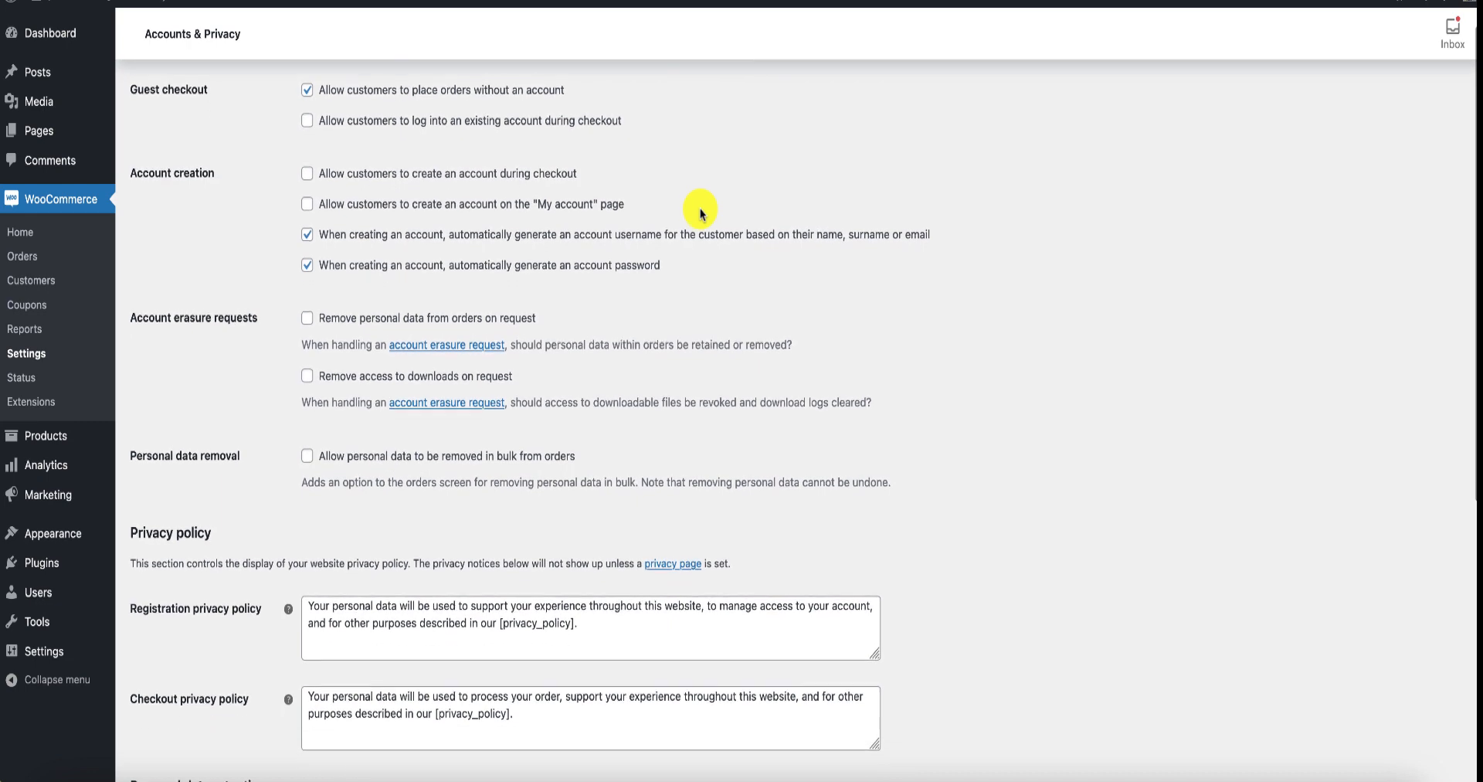
scroll(701, 213, "down", 1)
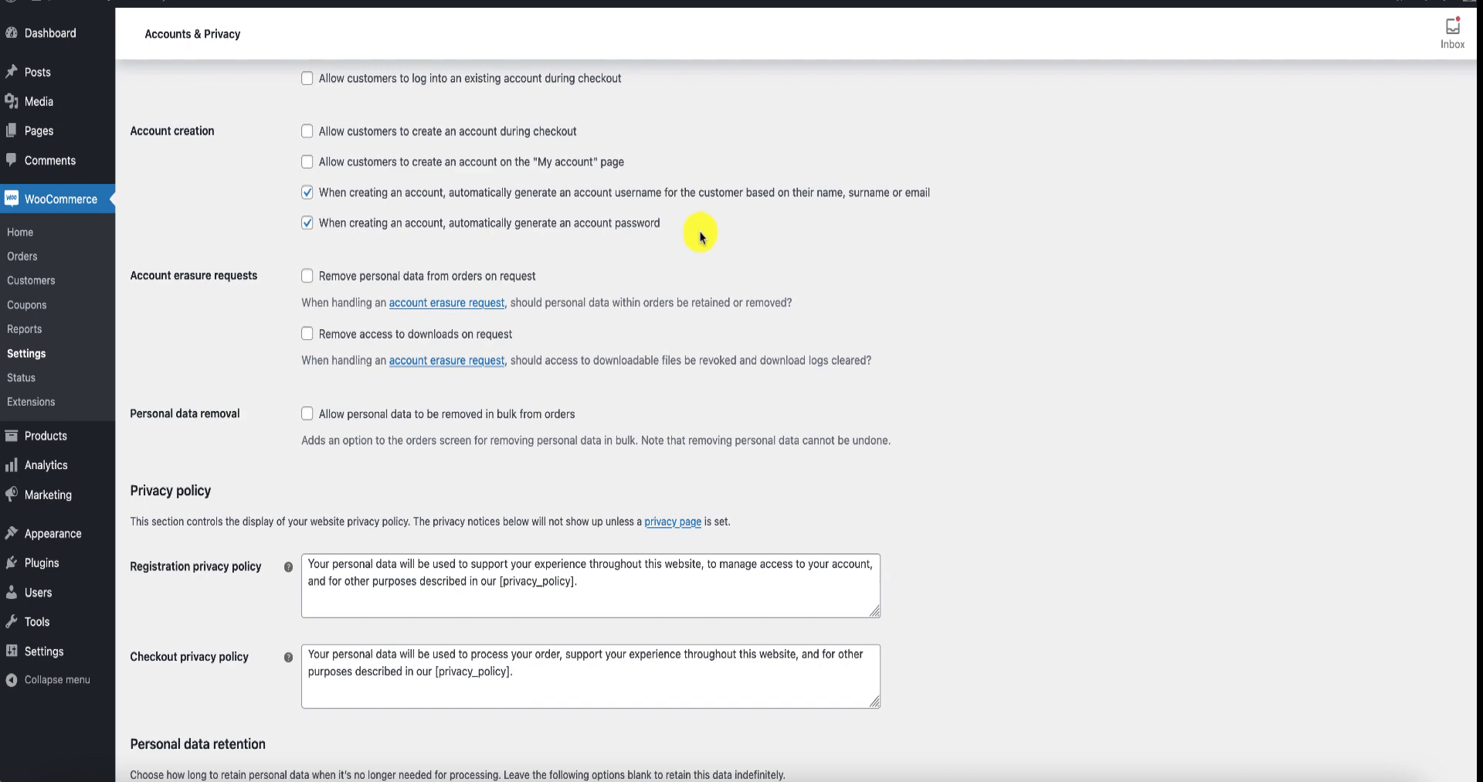
scroll(700, 250, "down", 4)
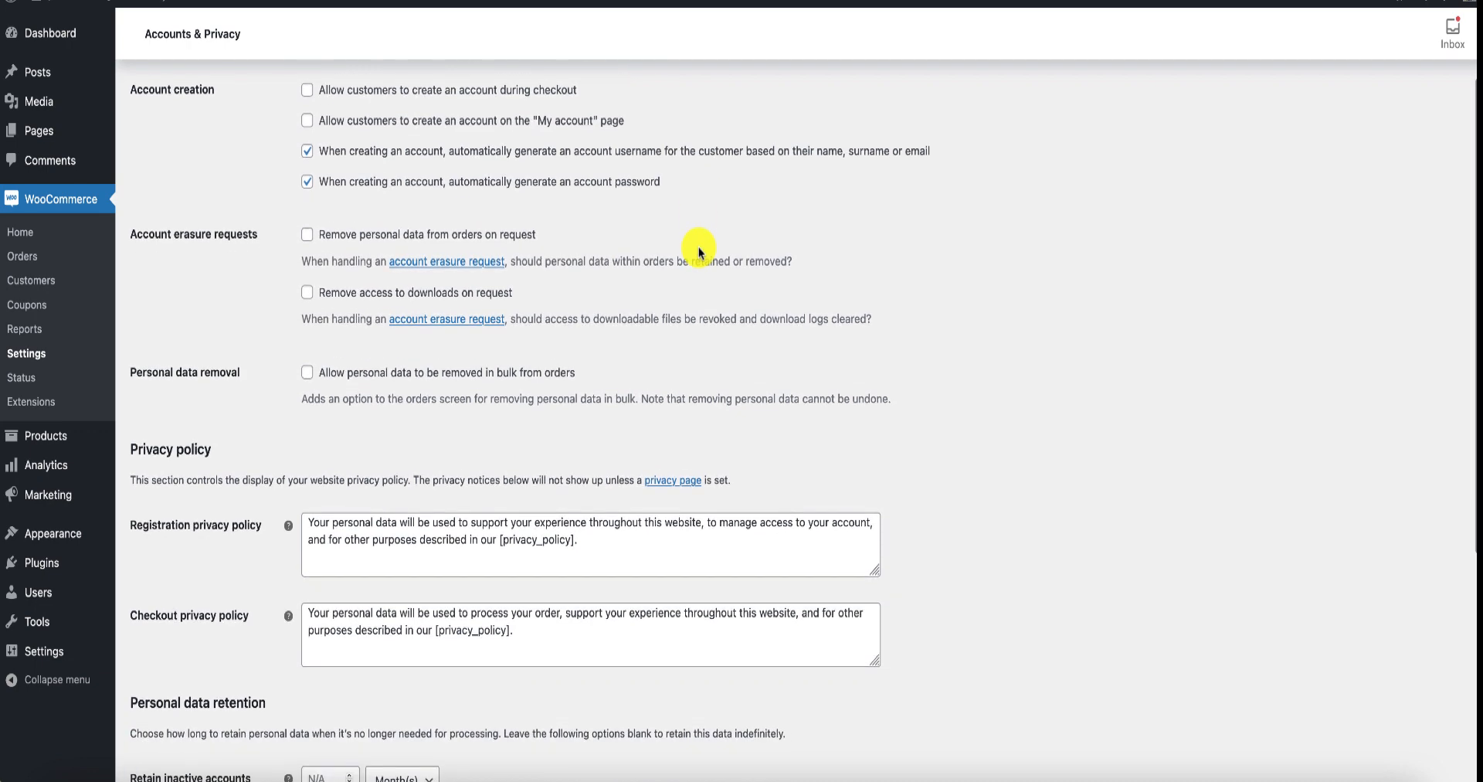
scroll(700, 250, "down", 5)
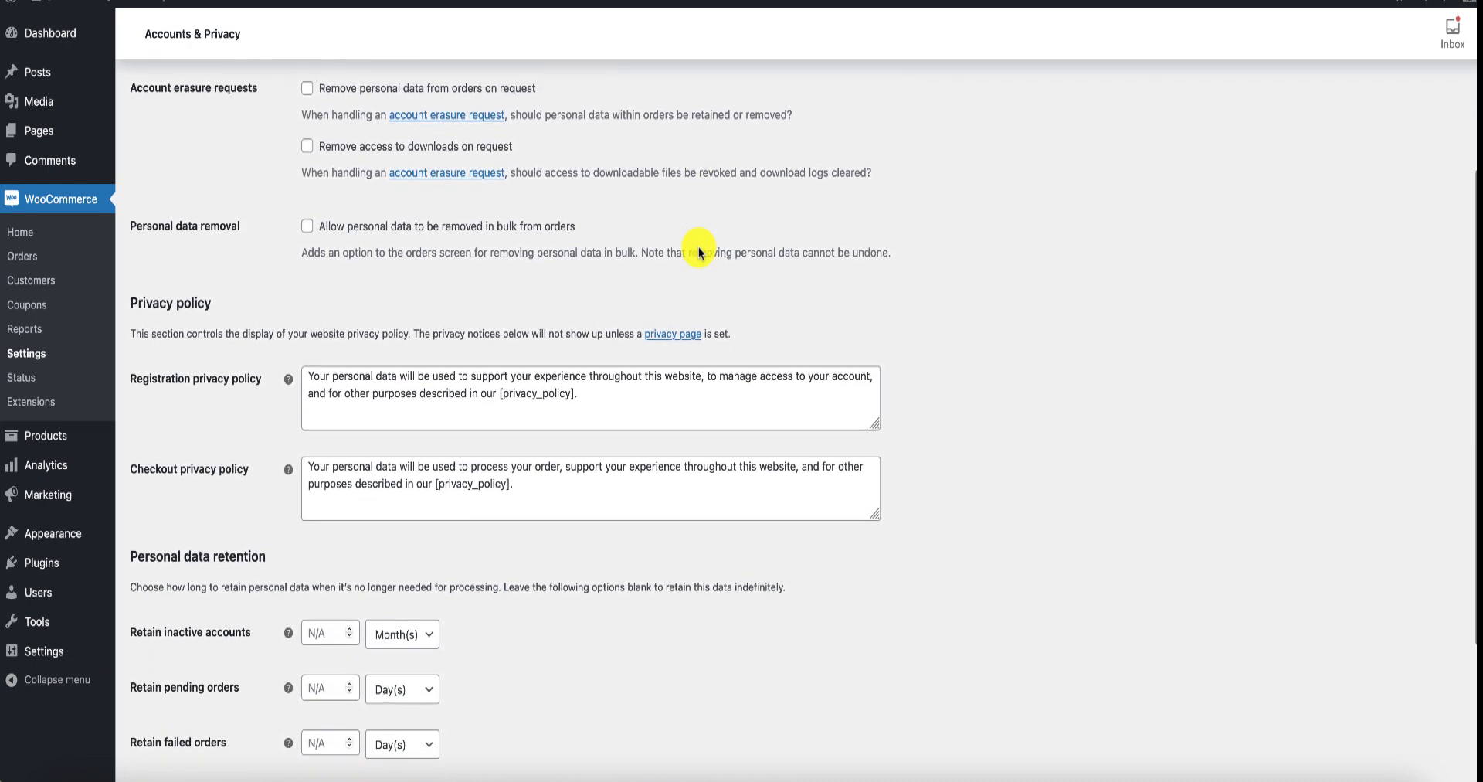
scroll(700, 250, "down", 1)
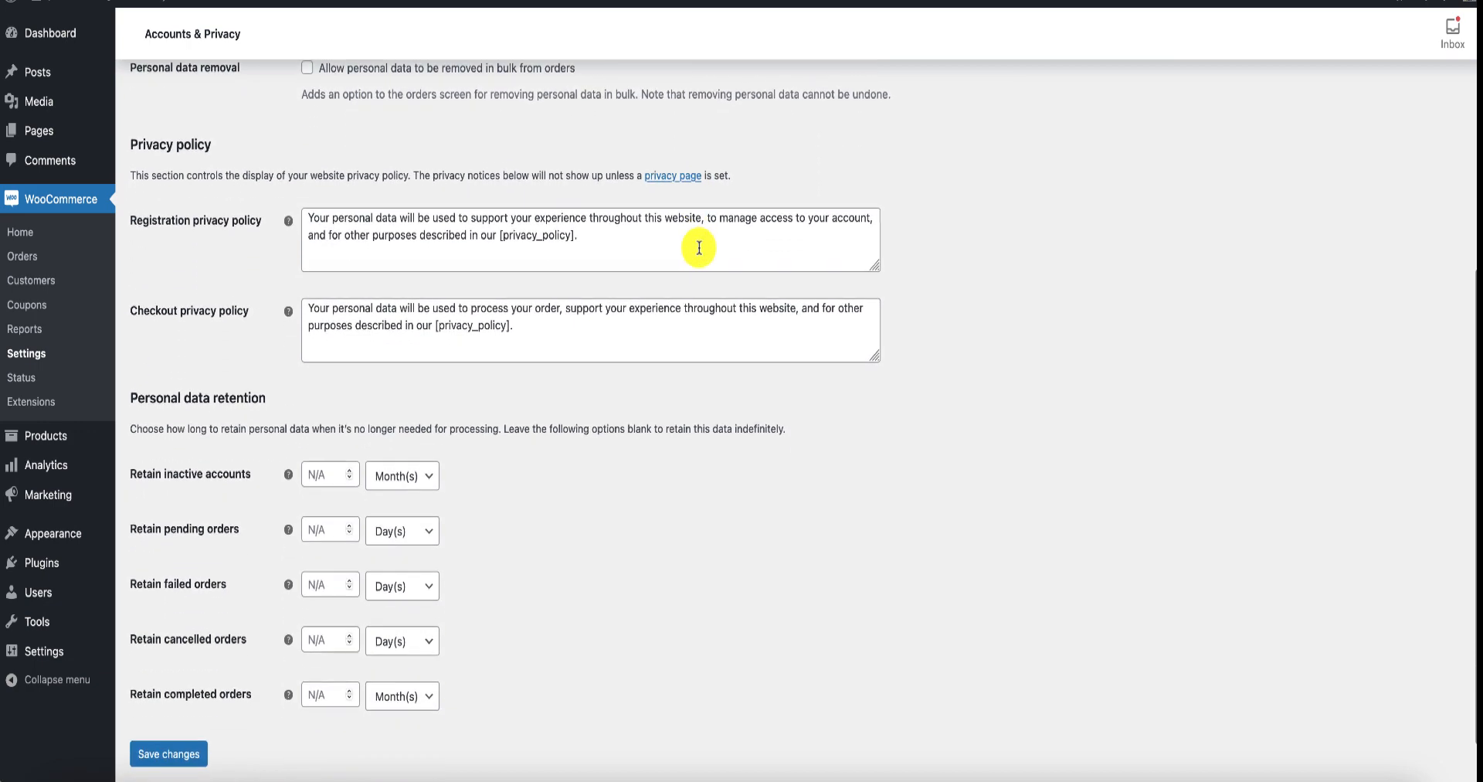
scroll(699, 247, "down", 2)
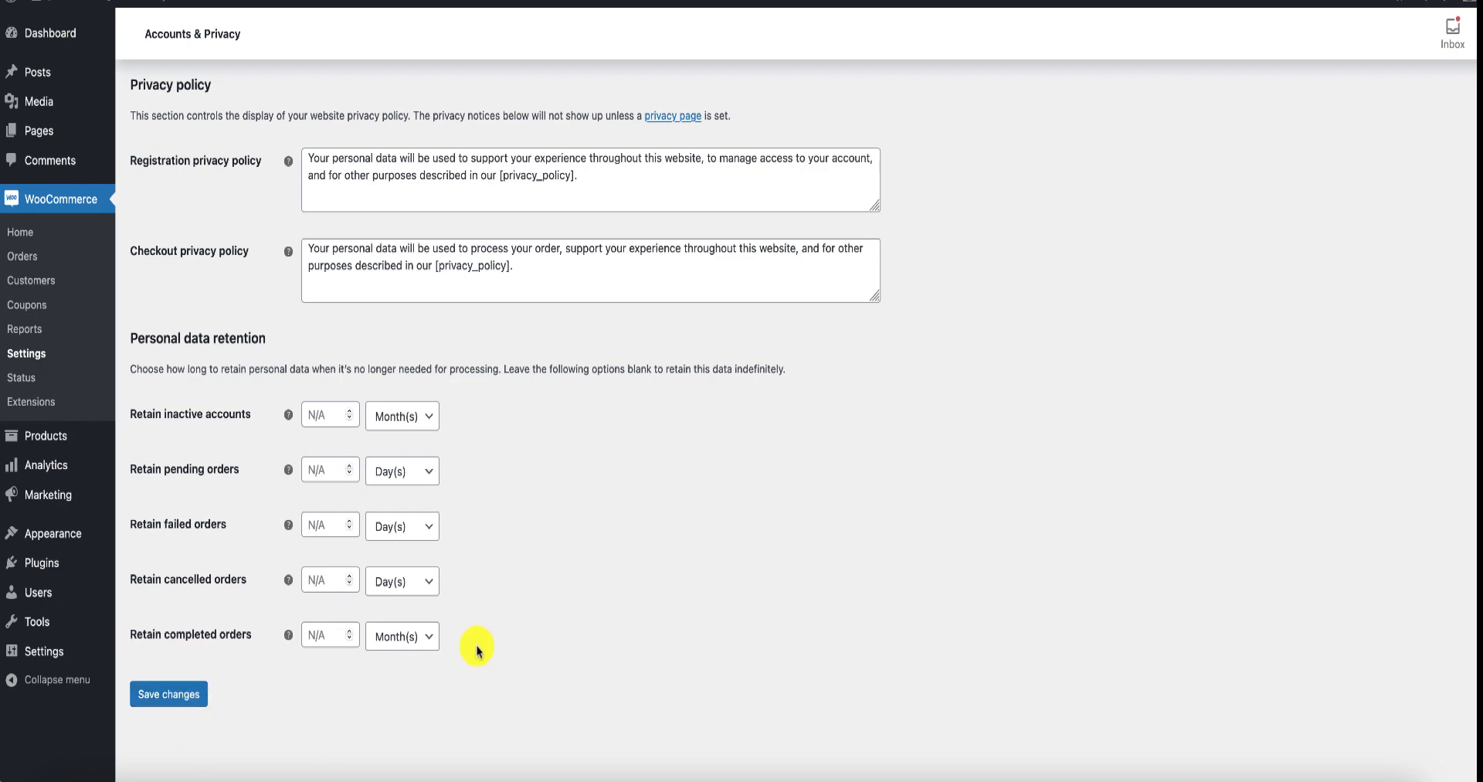
scroll(530, 612, "up", 7)
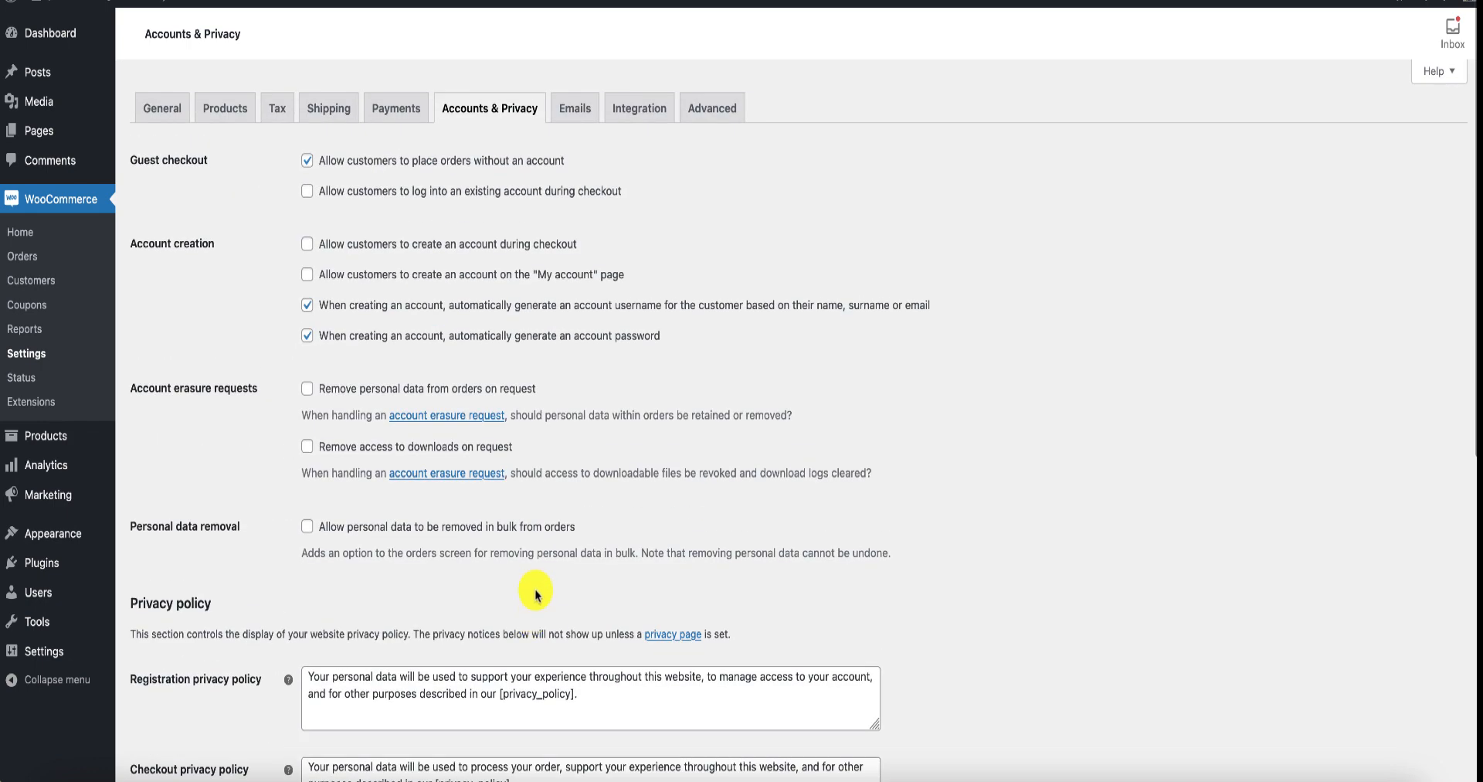
Inspect the New order email notification's settings, including its recipient, and return to the email notifications list
left_click(574, 112)
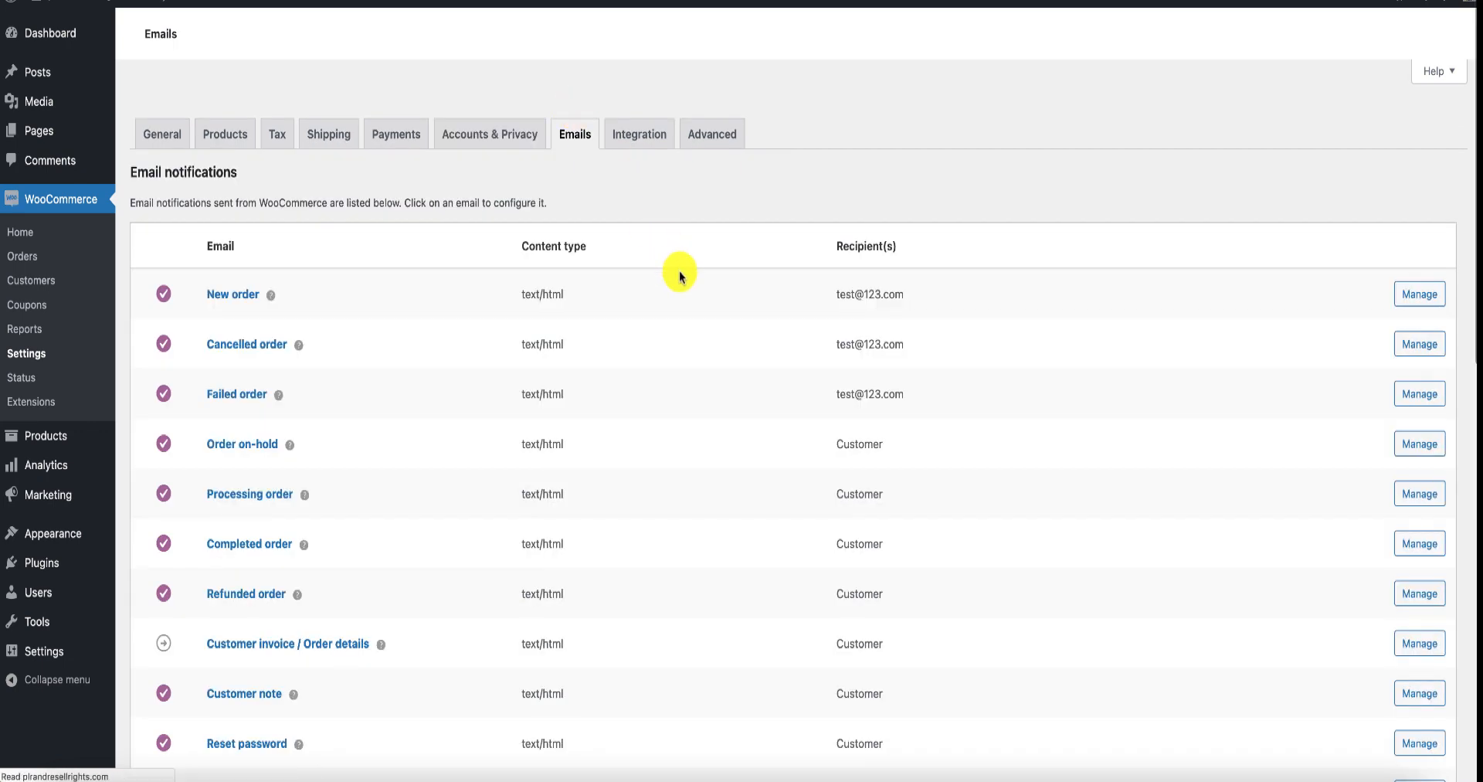
scroll(680, 275, "down", 3)
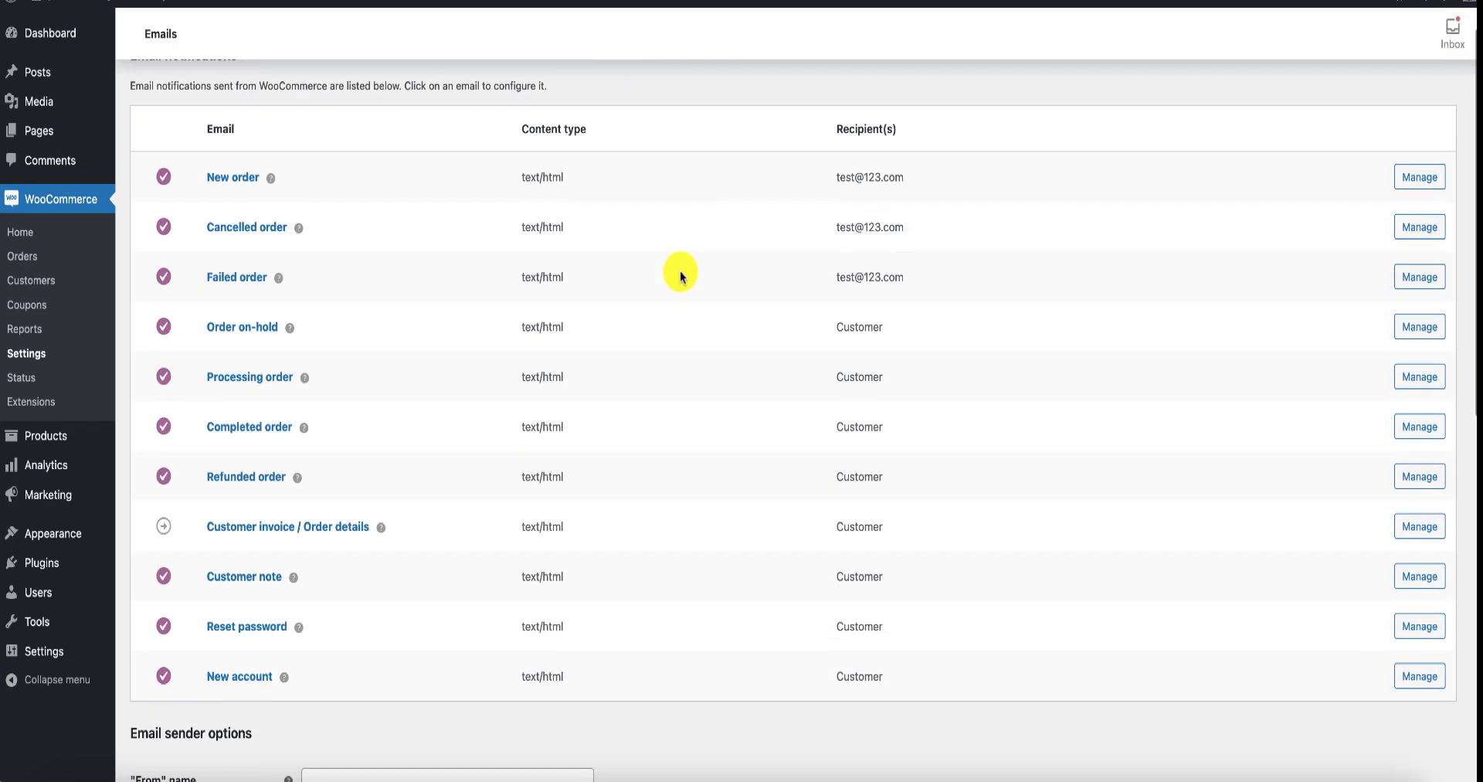
scroll(680, 276, "up", 2)
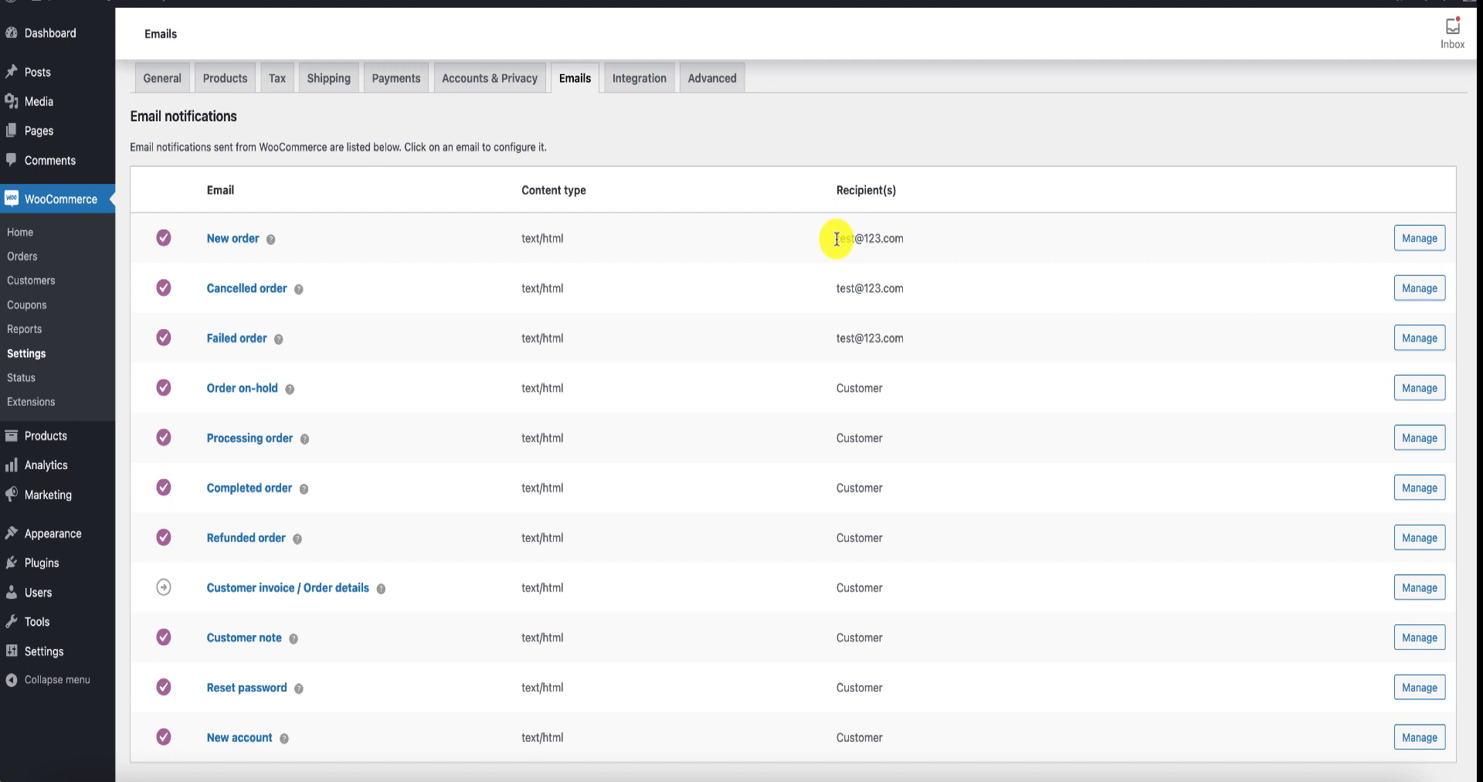
left_click(1407, 241)
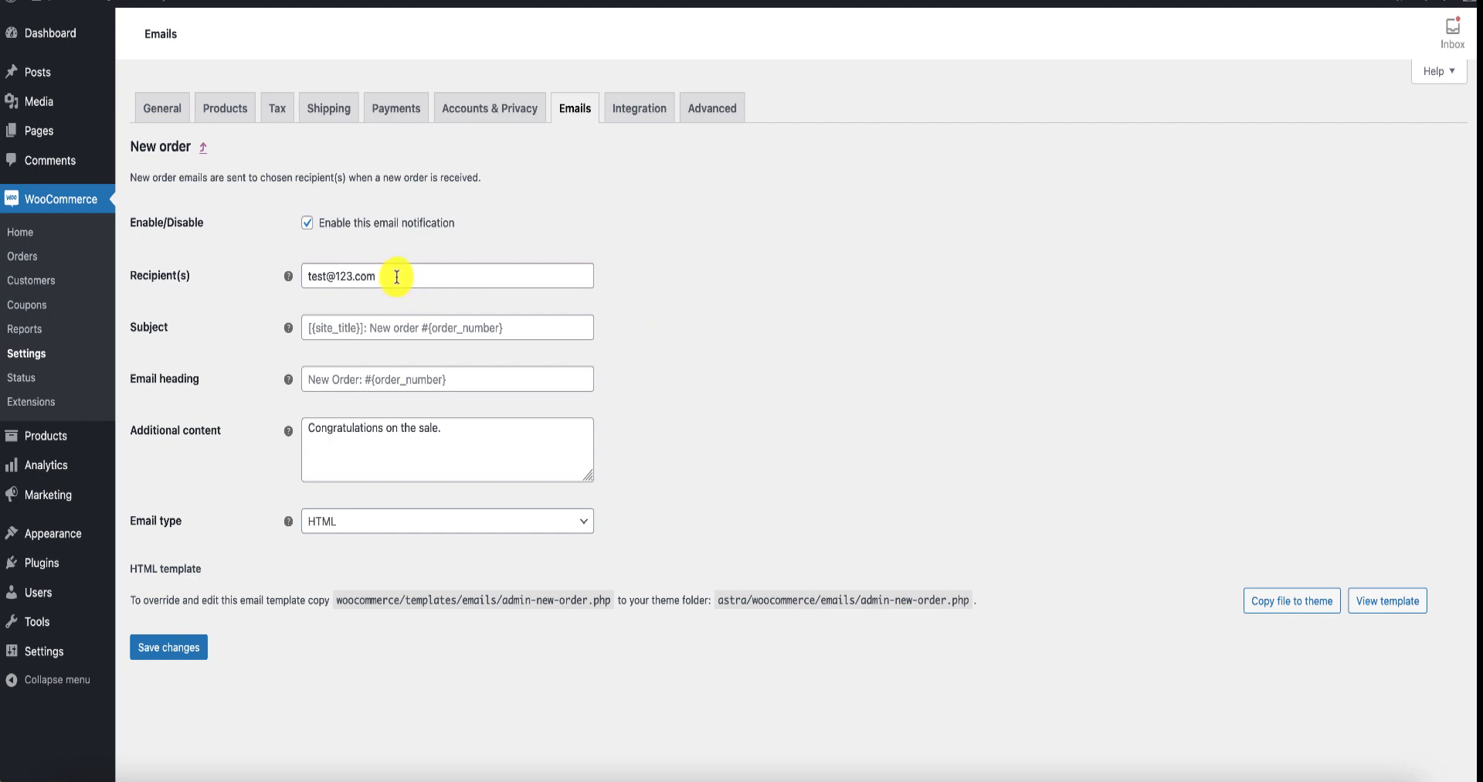
left_click_drag(392, 277, 303, 275)
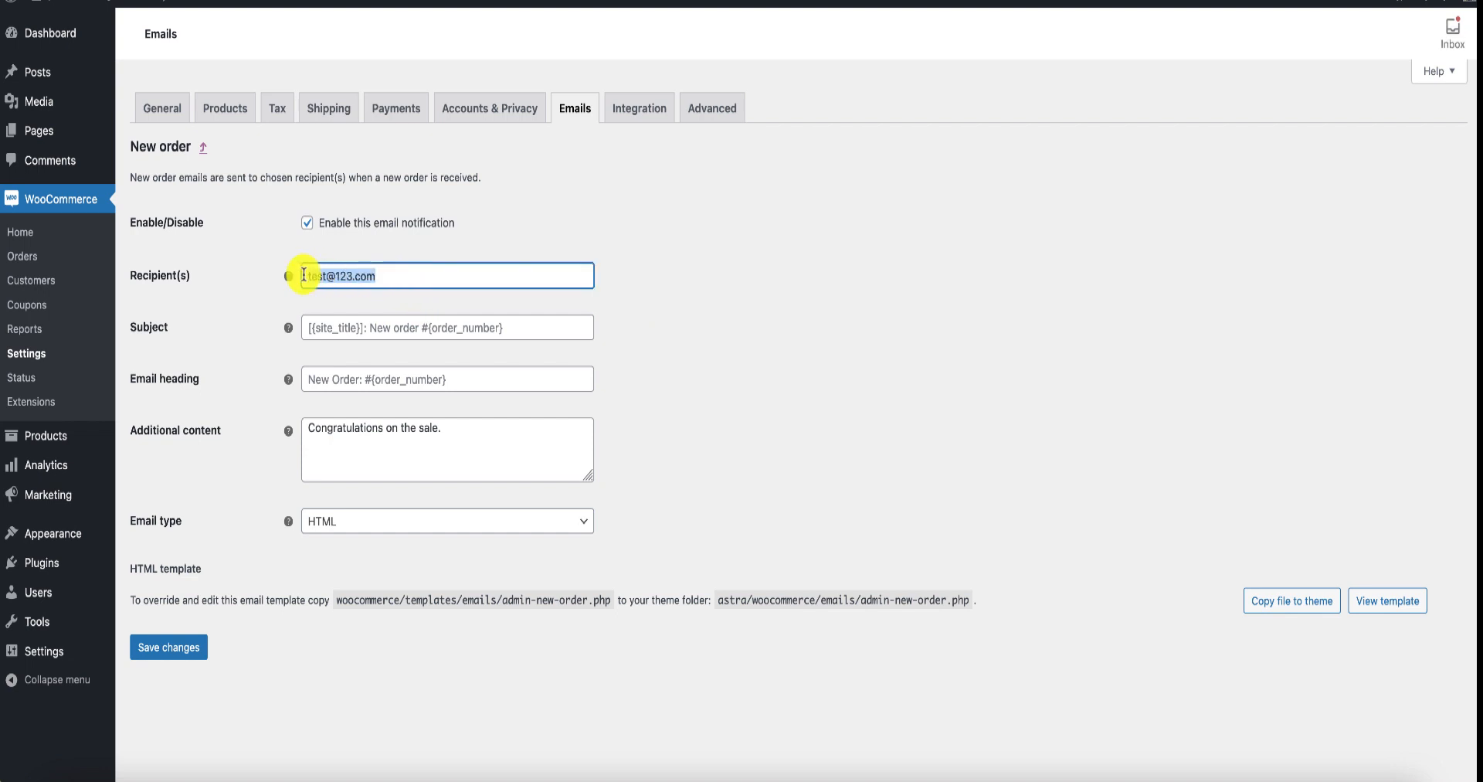
left_click(453, 276)
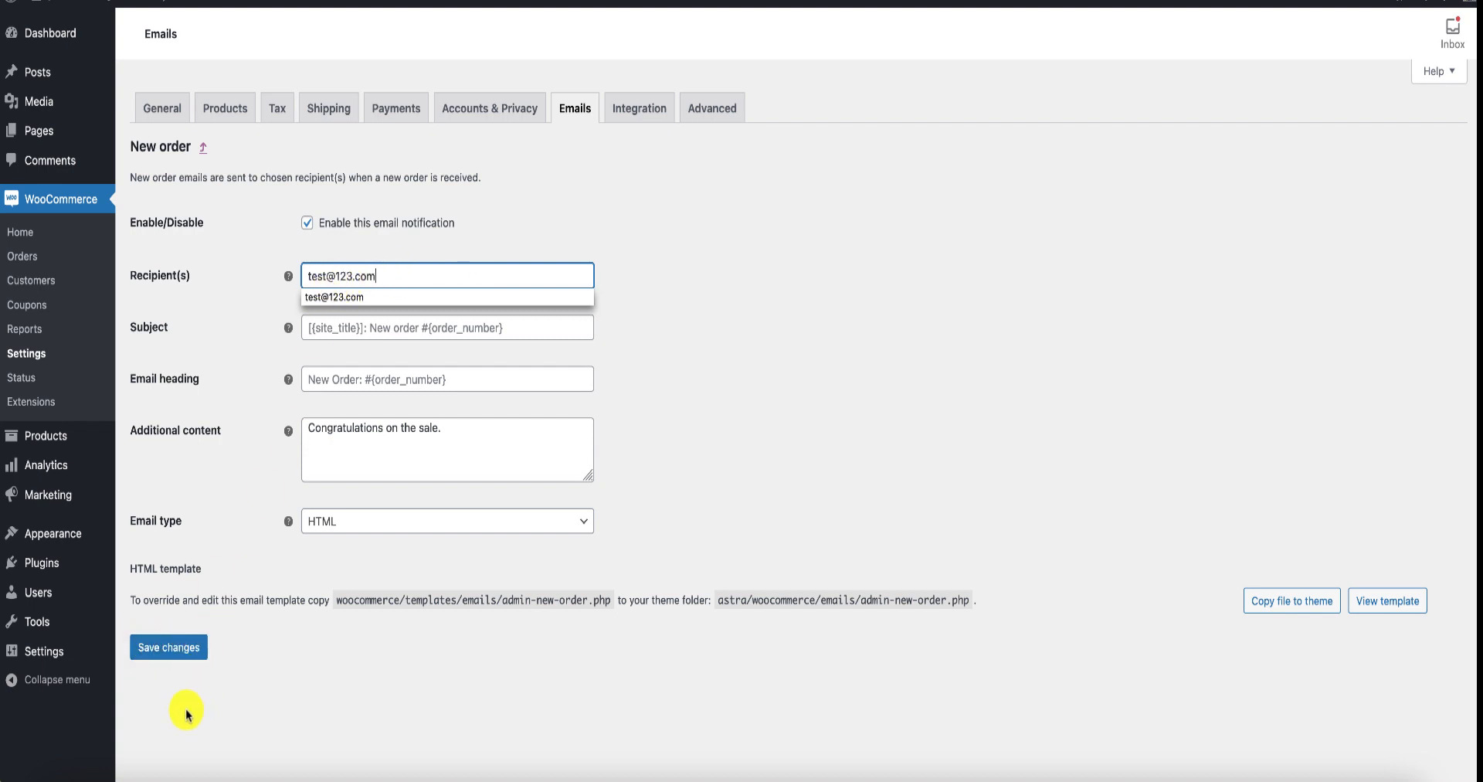
left_click(573, 108)
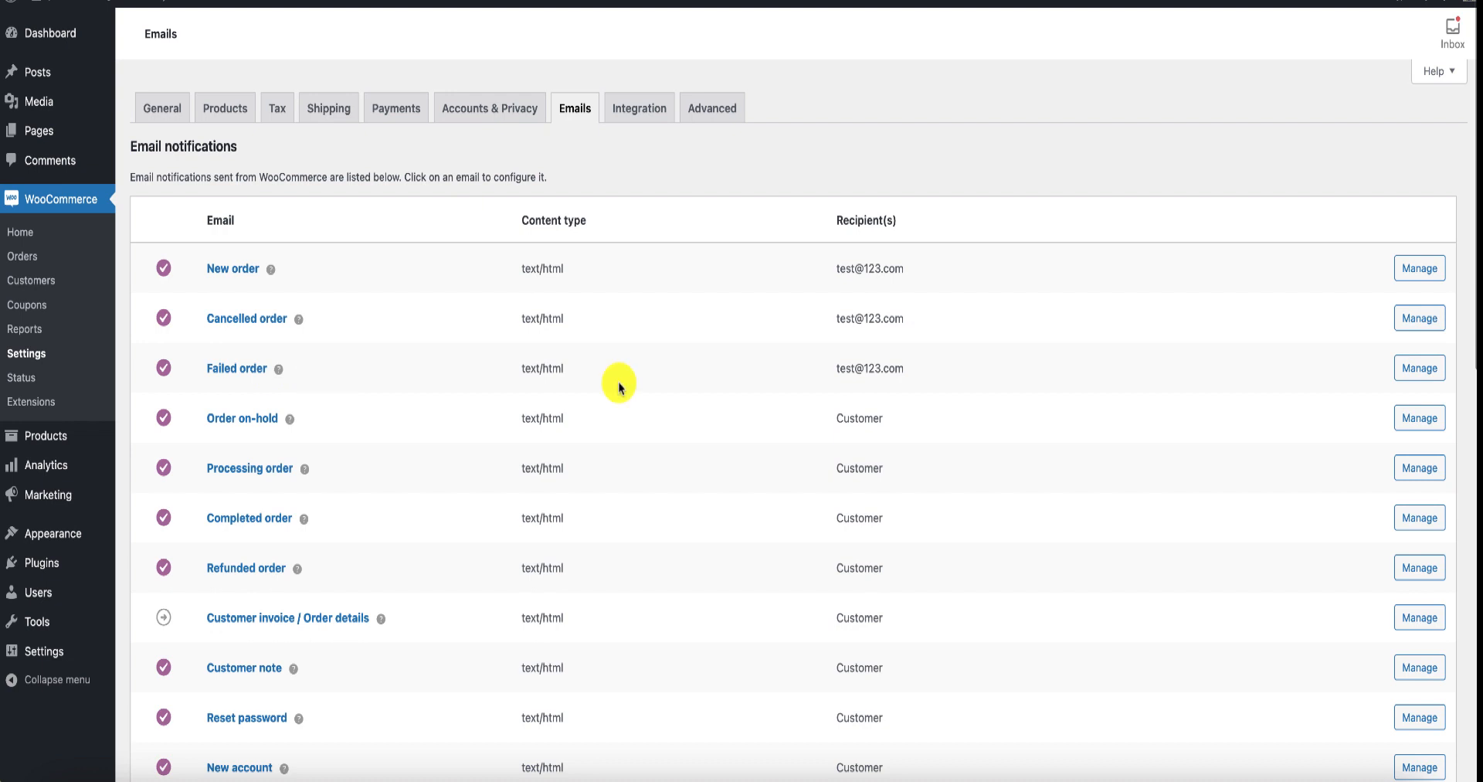
Review the email notifications, sender options and email template settings, and save the email settings
scroll(1215, 378, "down", 1)
scroll(1215, 379, "down", 3)
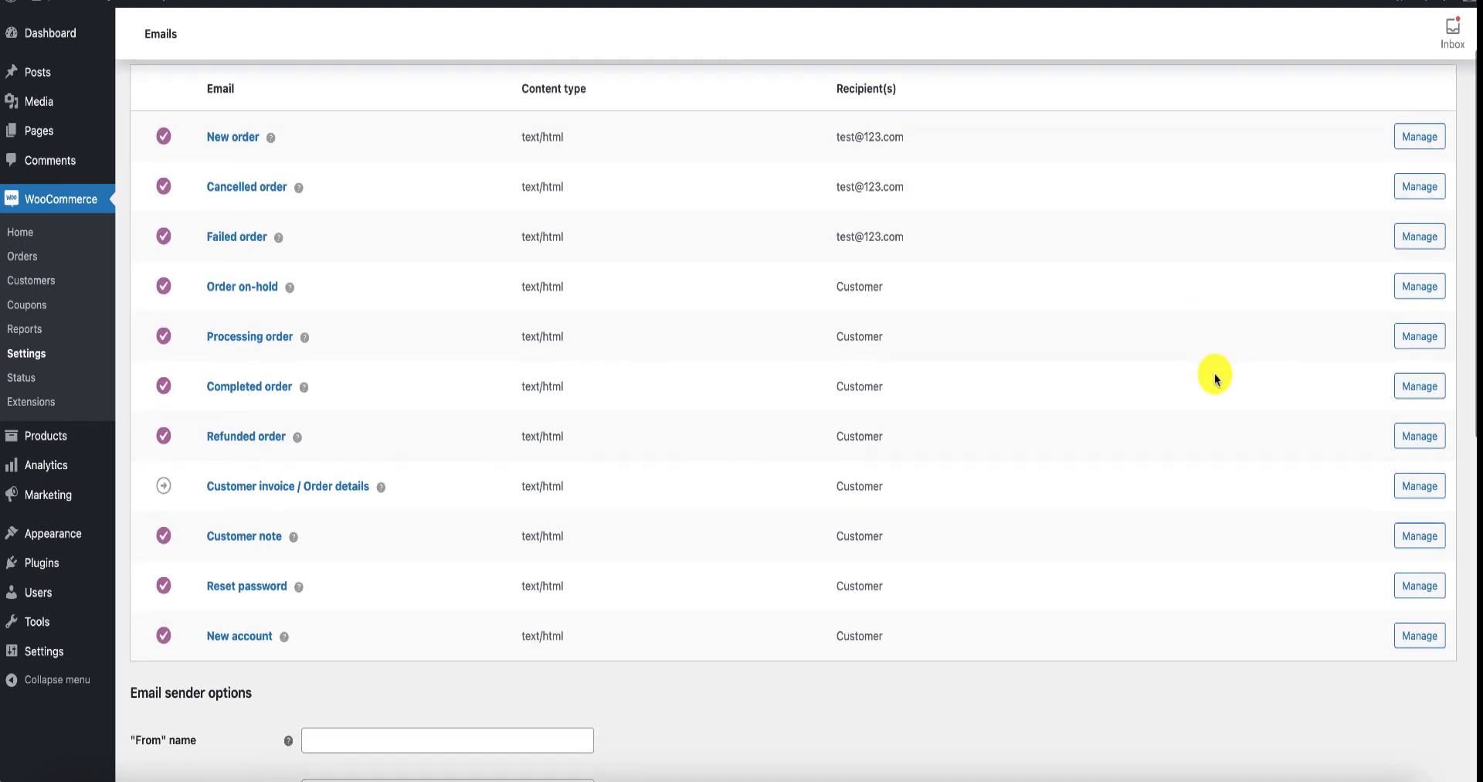
scroll(1215, 378, "down", 1)
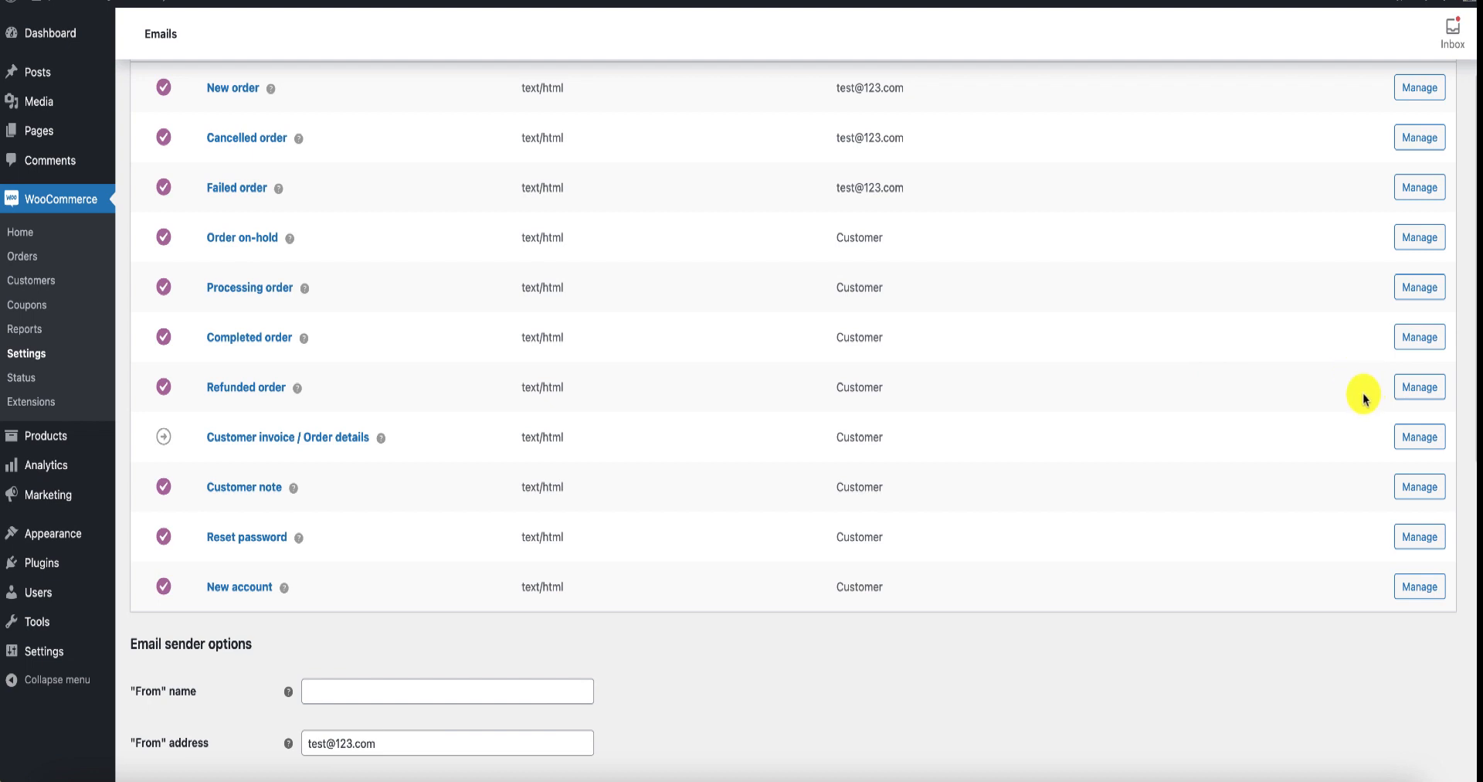
scroll(1362, 390, "up", 2)
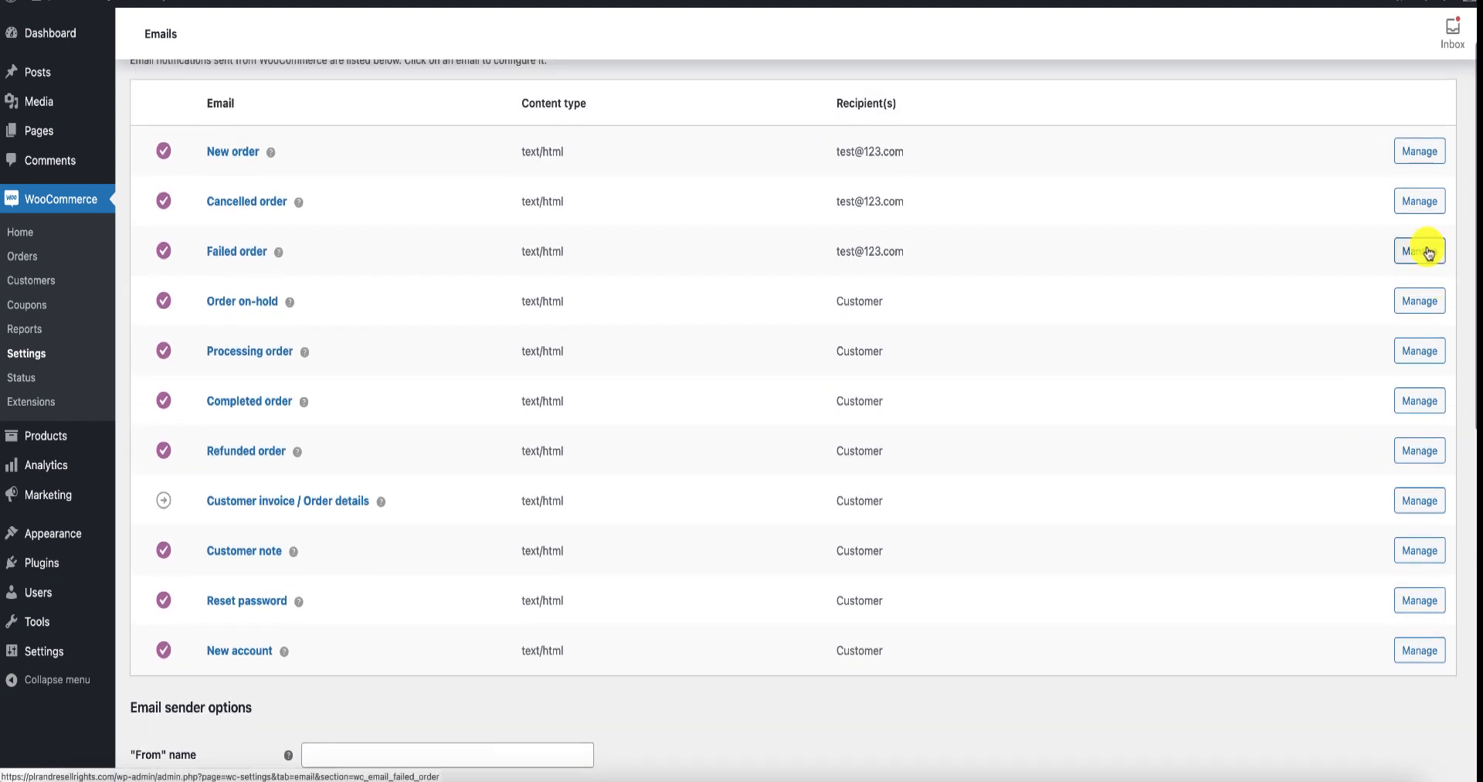
scroll(1290, 384, "down", 3)
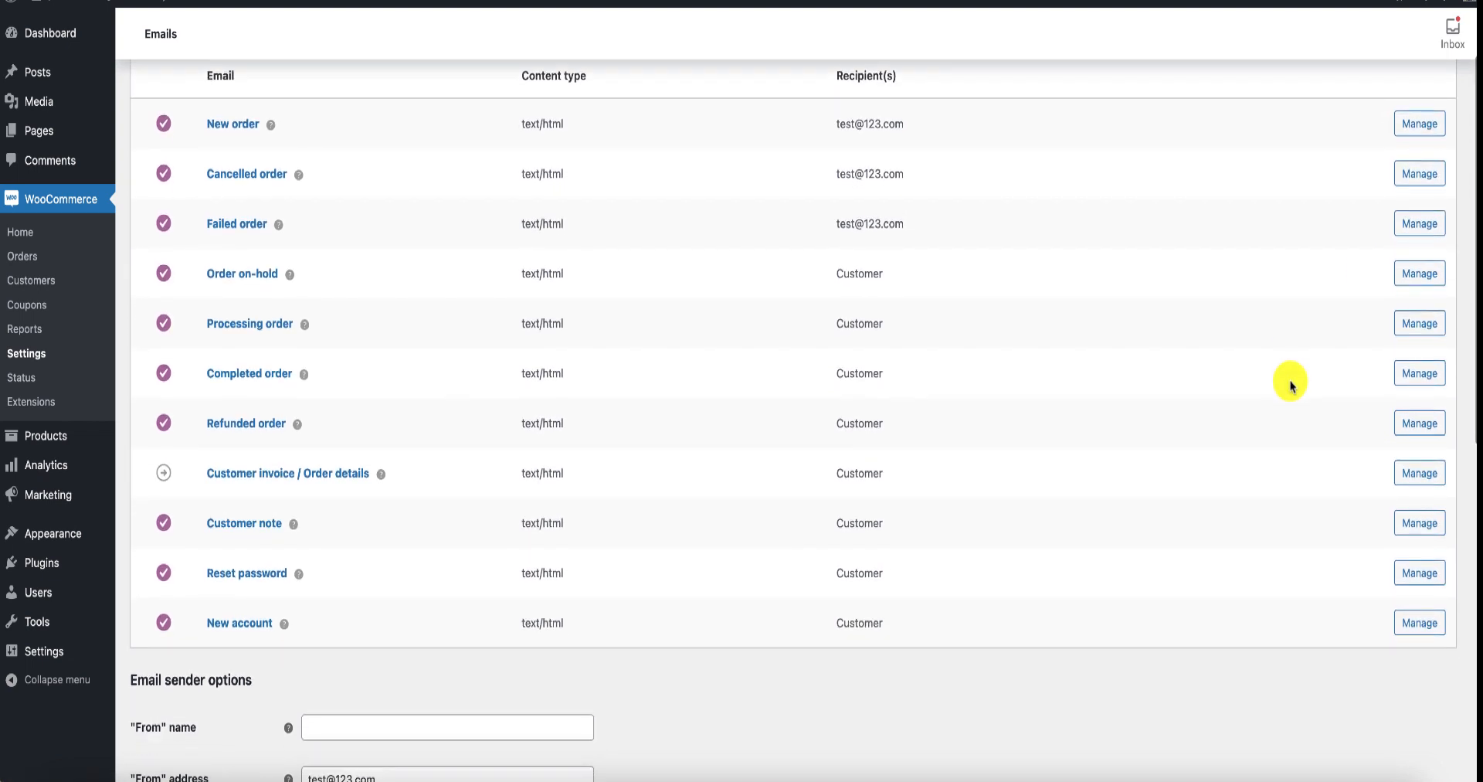
scroll(1290, 384, "down", 9)
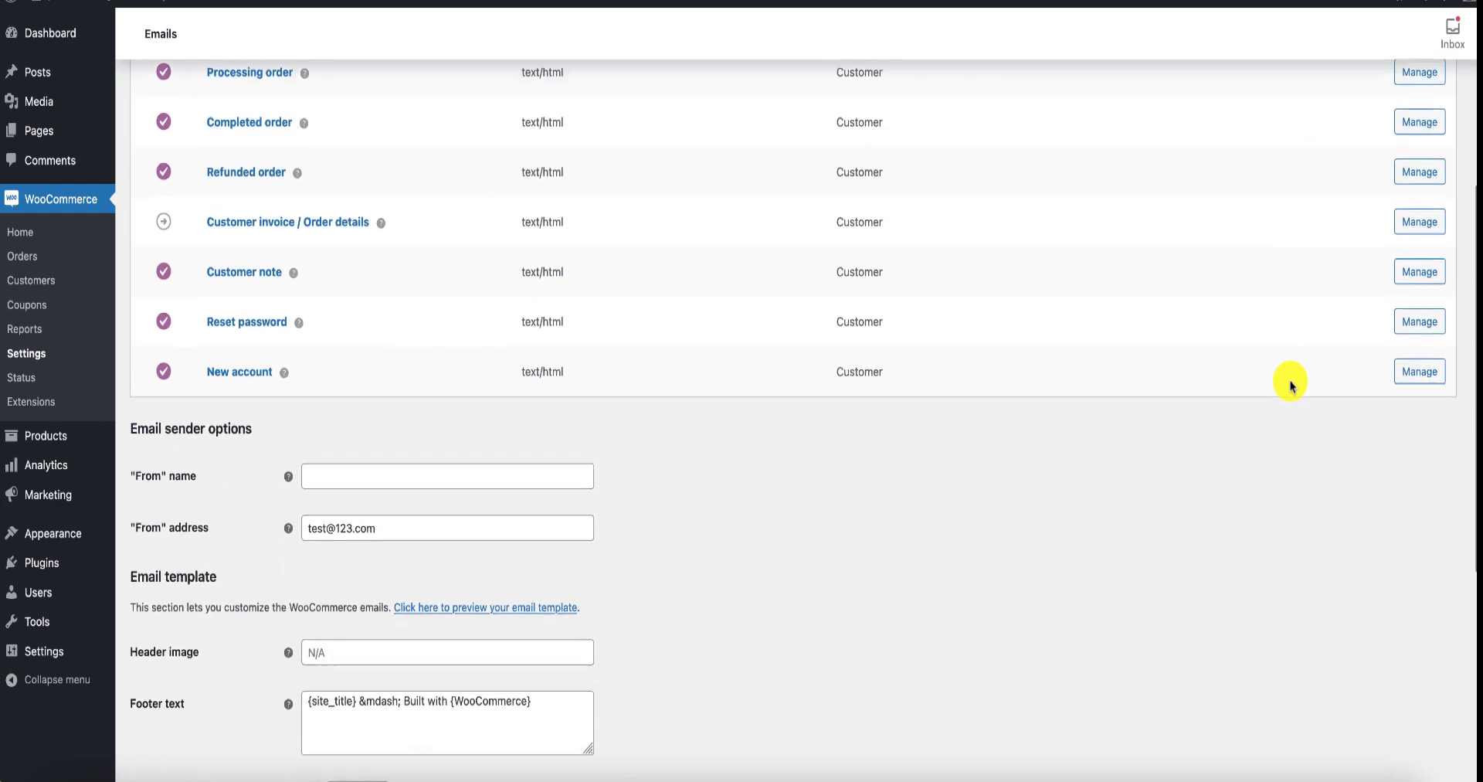
scroll(1290, 384, "down", 3)
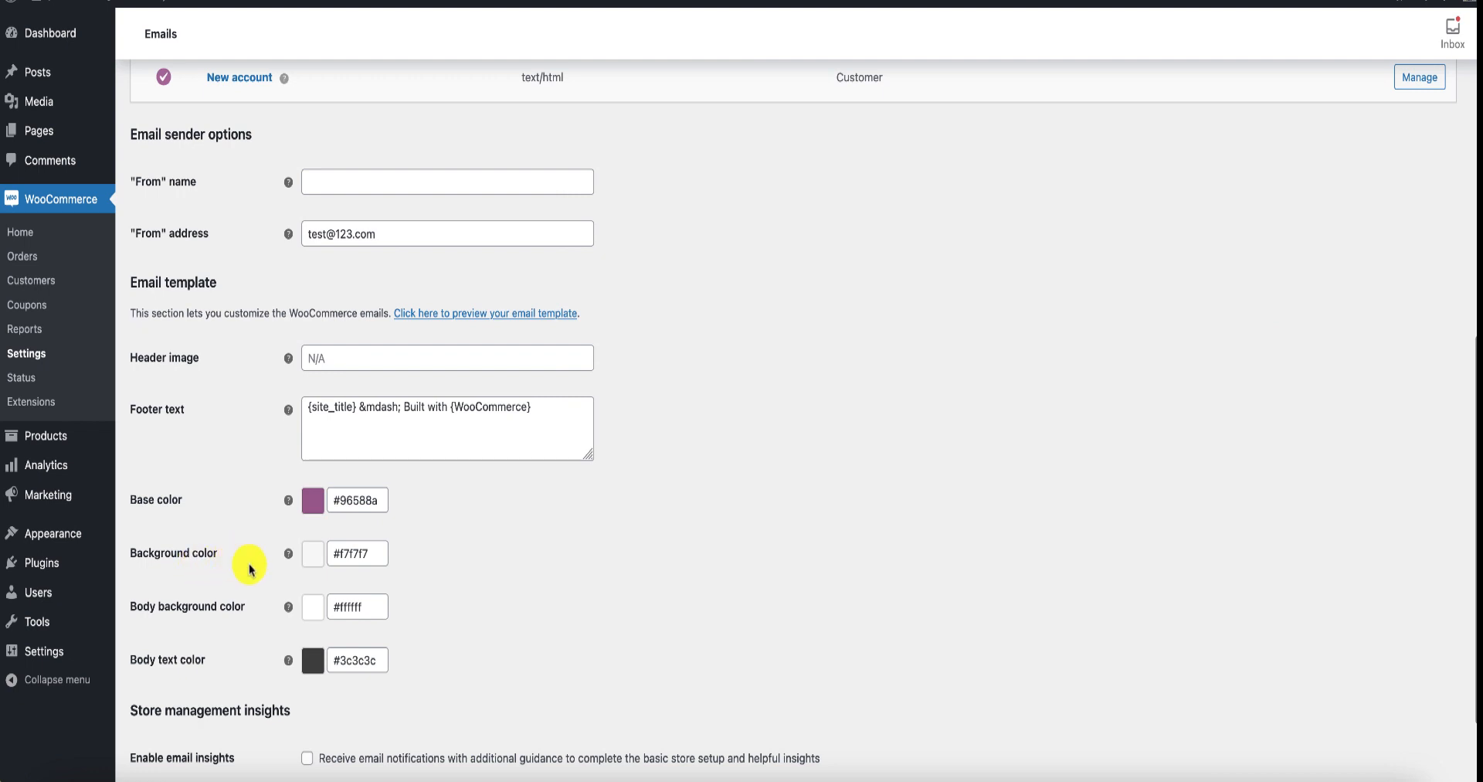
scroll(417, 591, "down", 3)
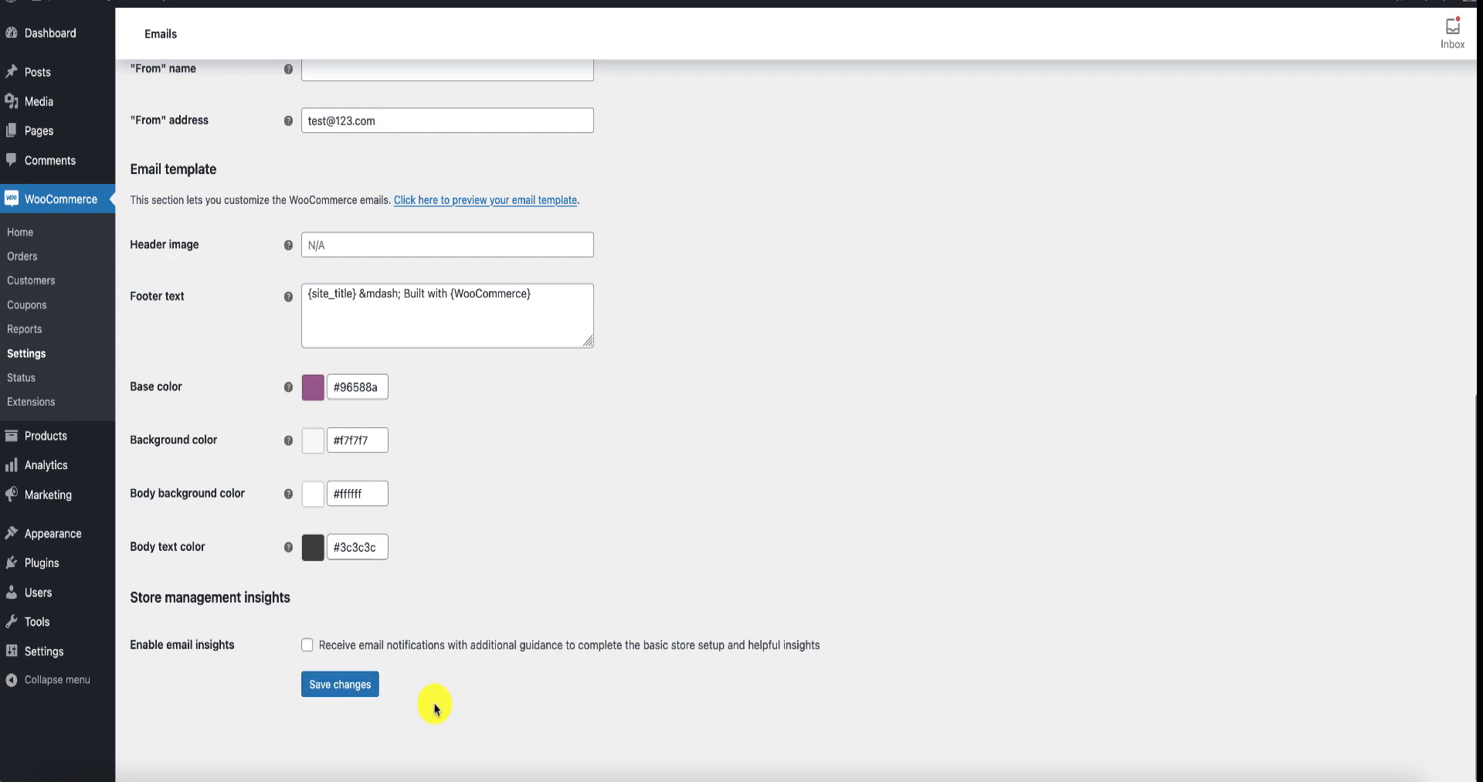
left_click(364, 684)
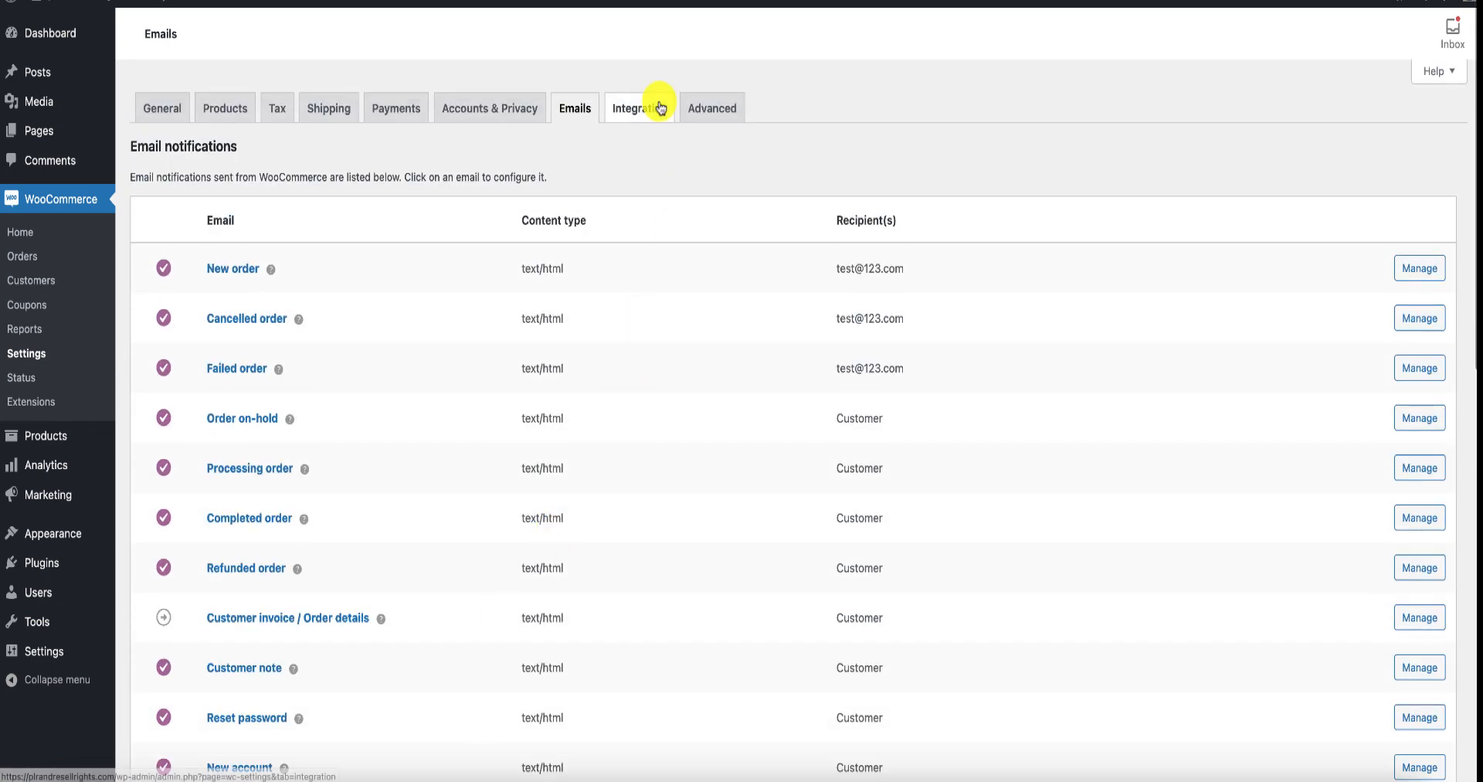
Check the MaxMind Geolocation integration and the required page contents for the cart and checkout pages in the advanced page setup
left_click(659, 107)
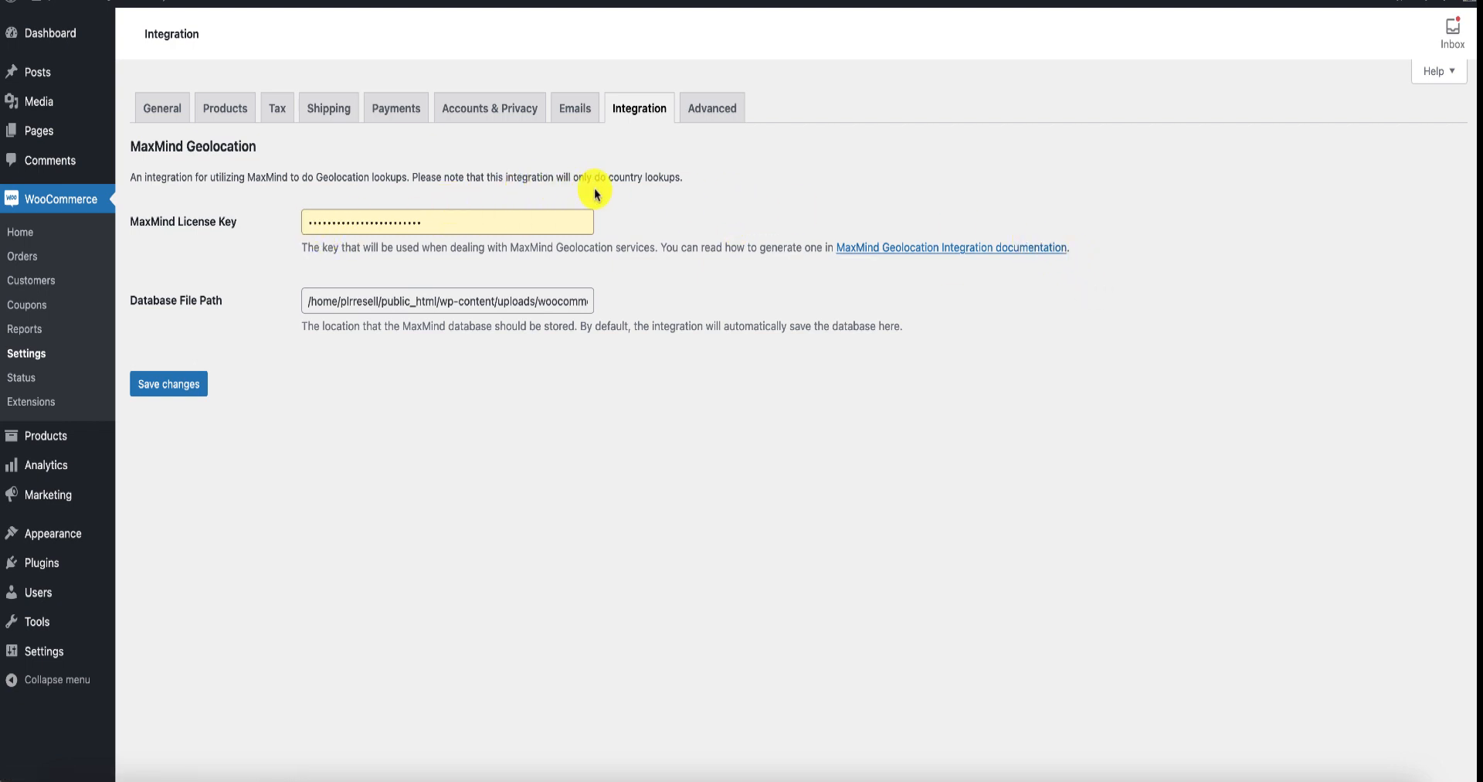
left_click(710, 110)
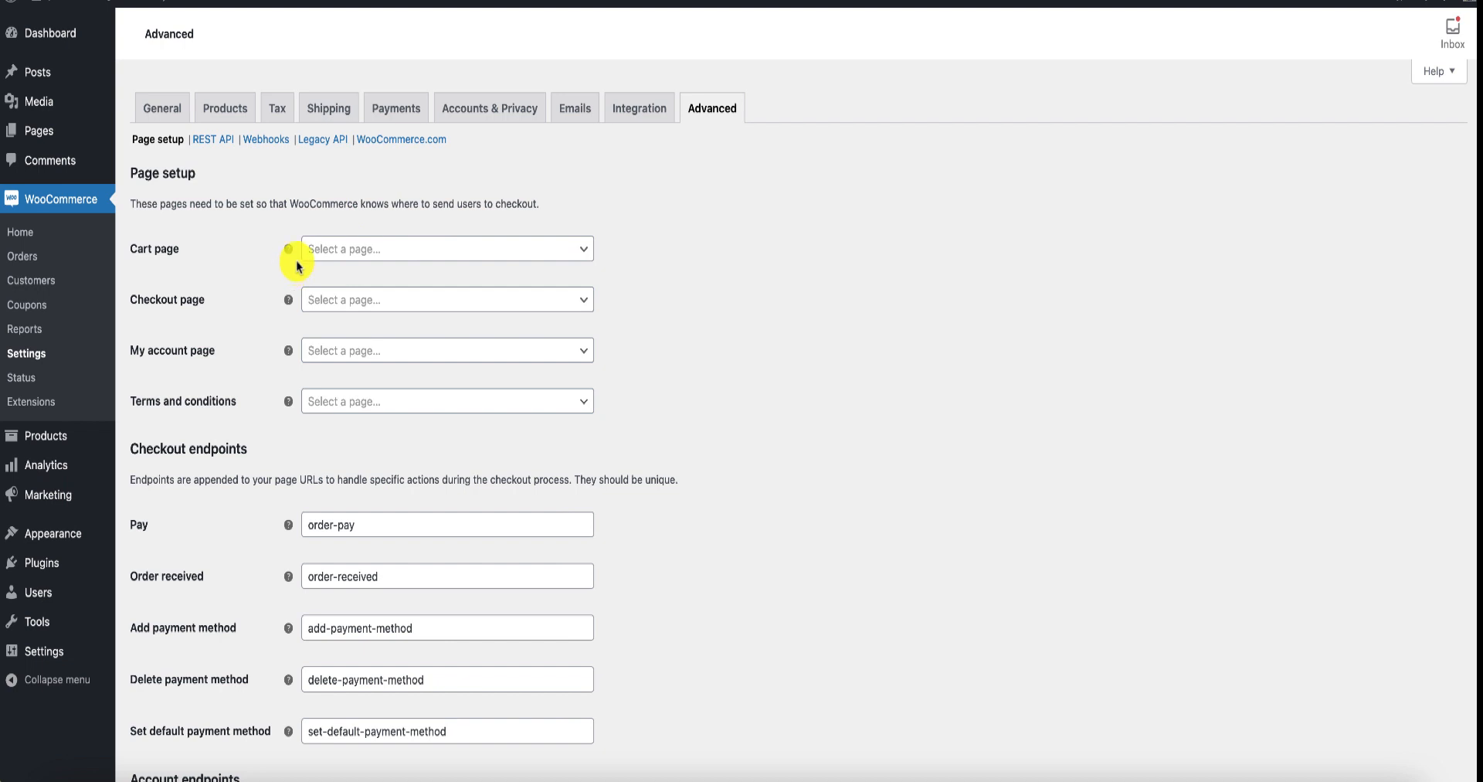
mouse_move(290, 255)
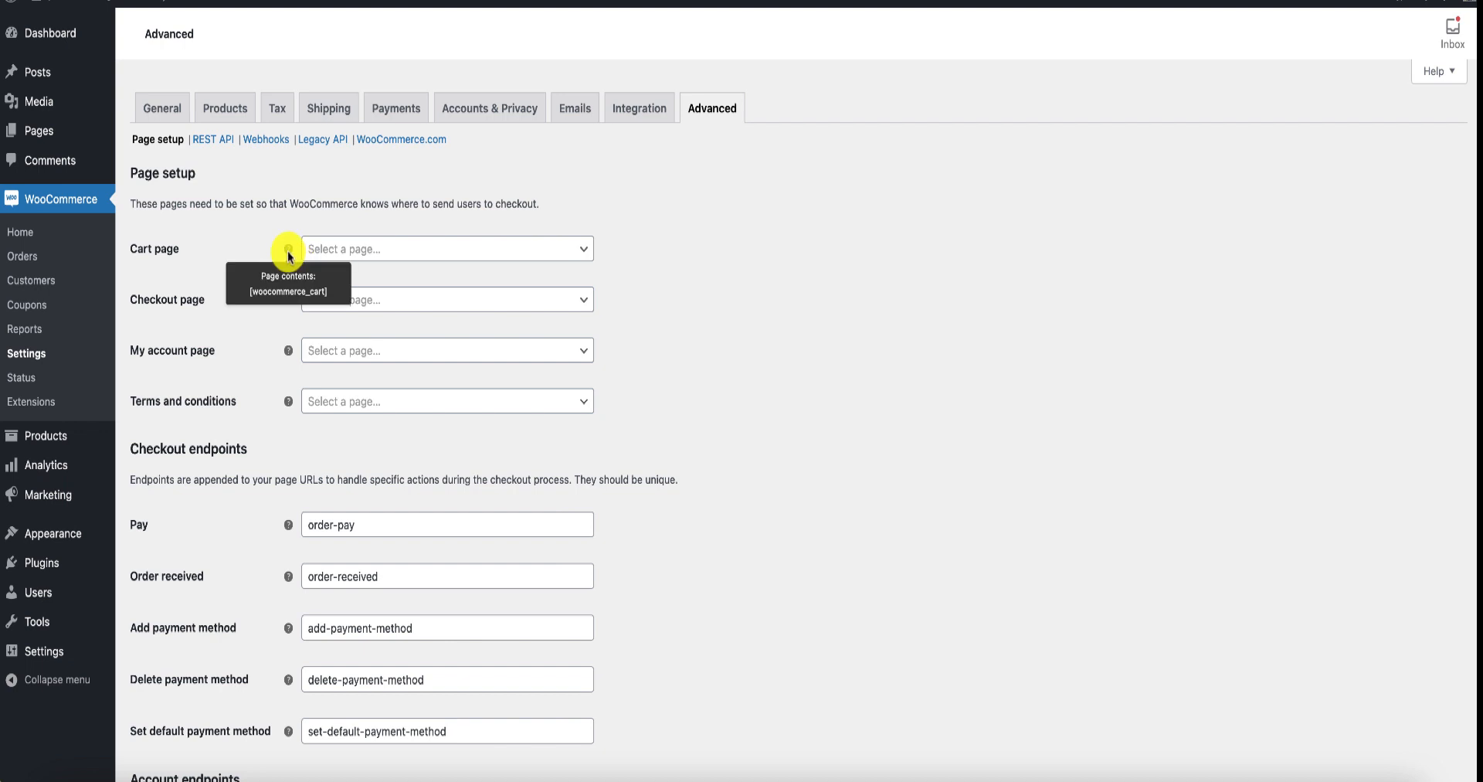
mouse_move(288, 299)
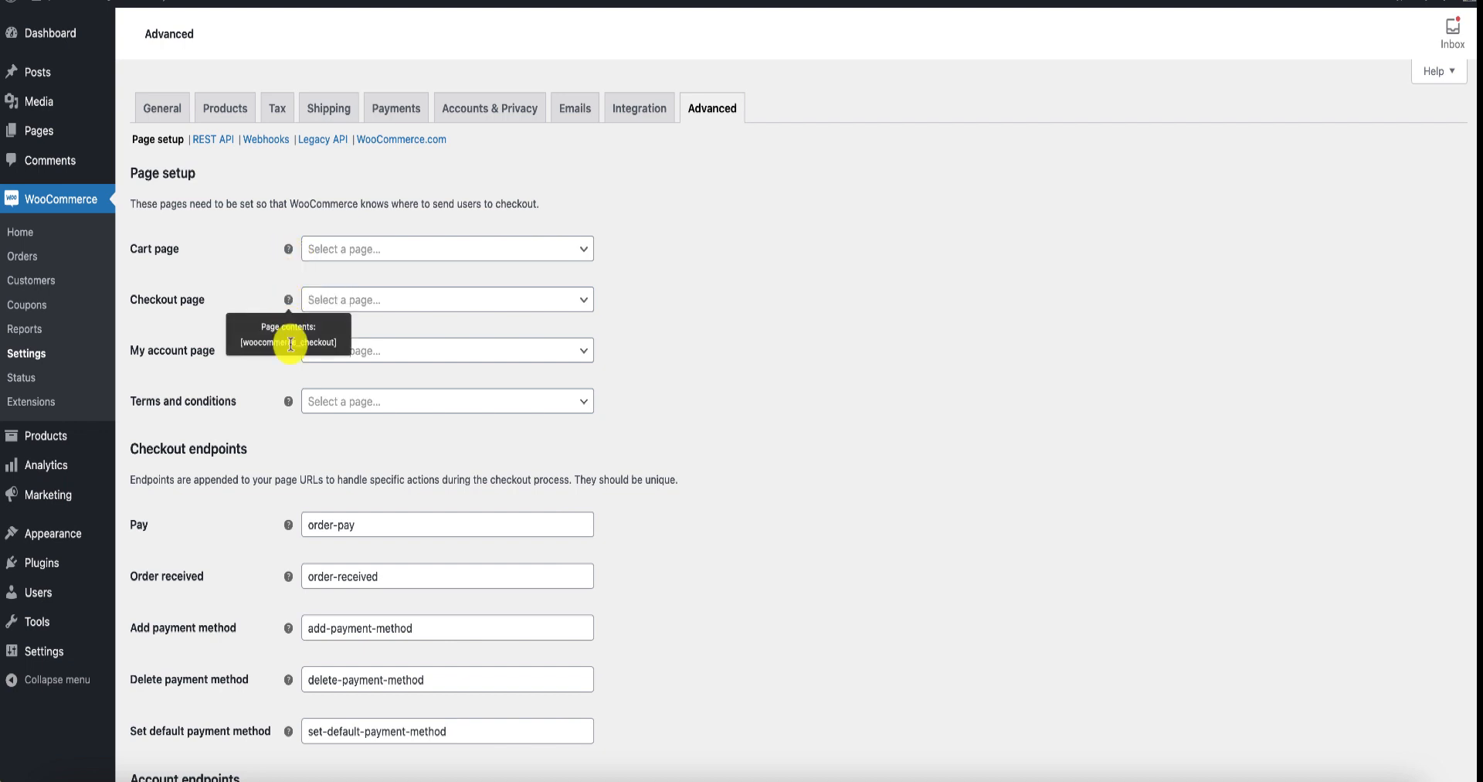
mouse_move(289, 353)
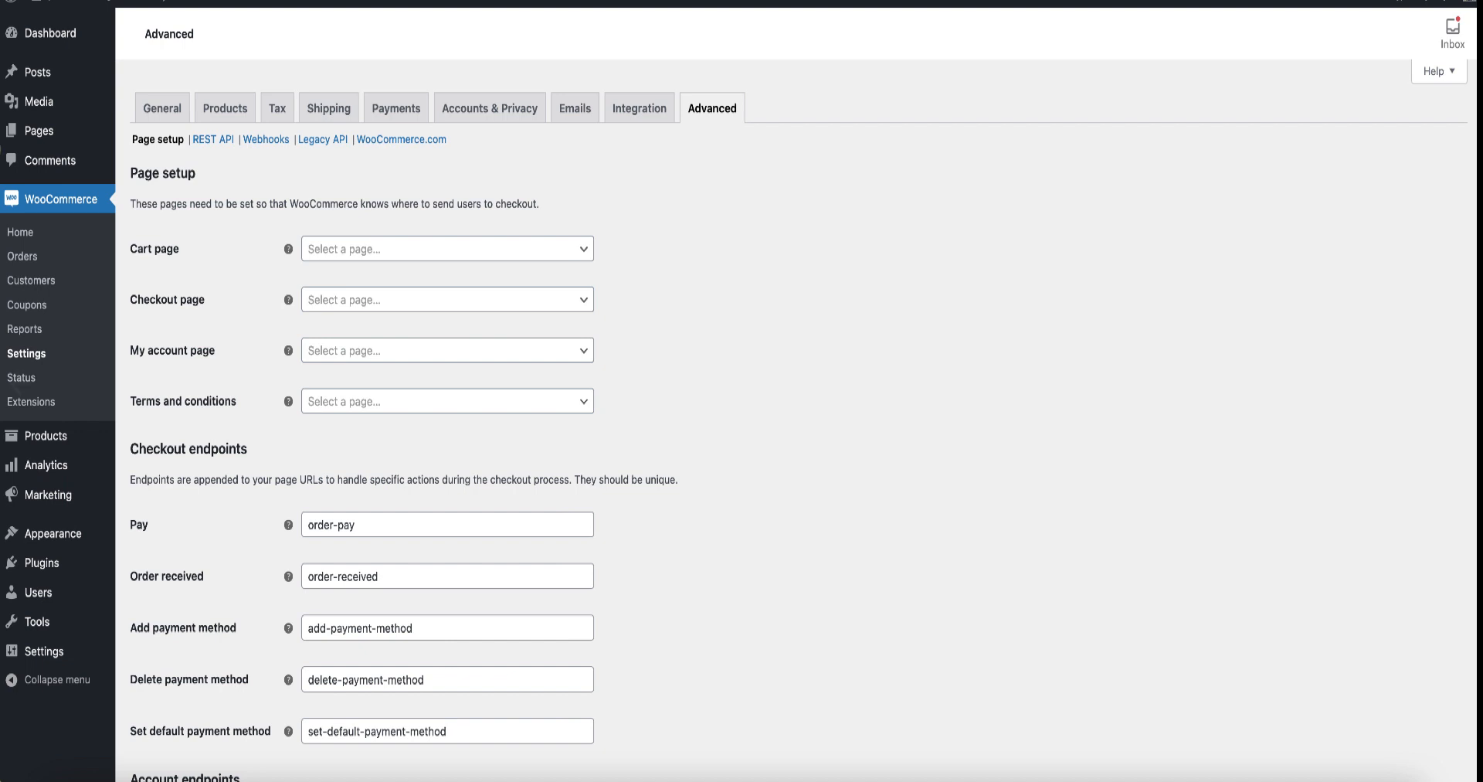
Open the site's pages list in a new browser tab and start a new page titled "Add To cart"
right_click(35, 132)
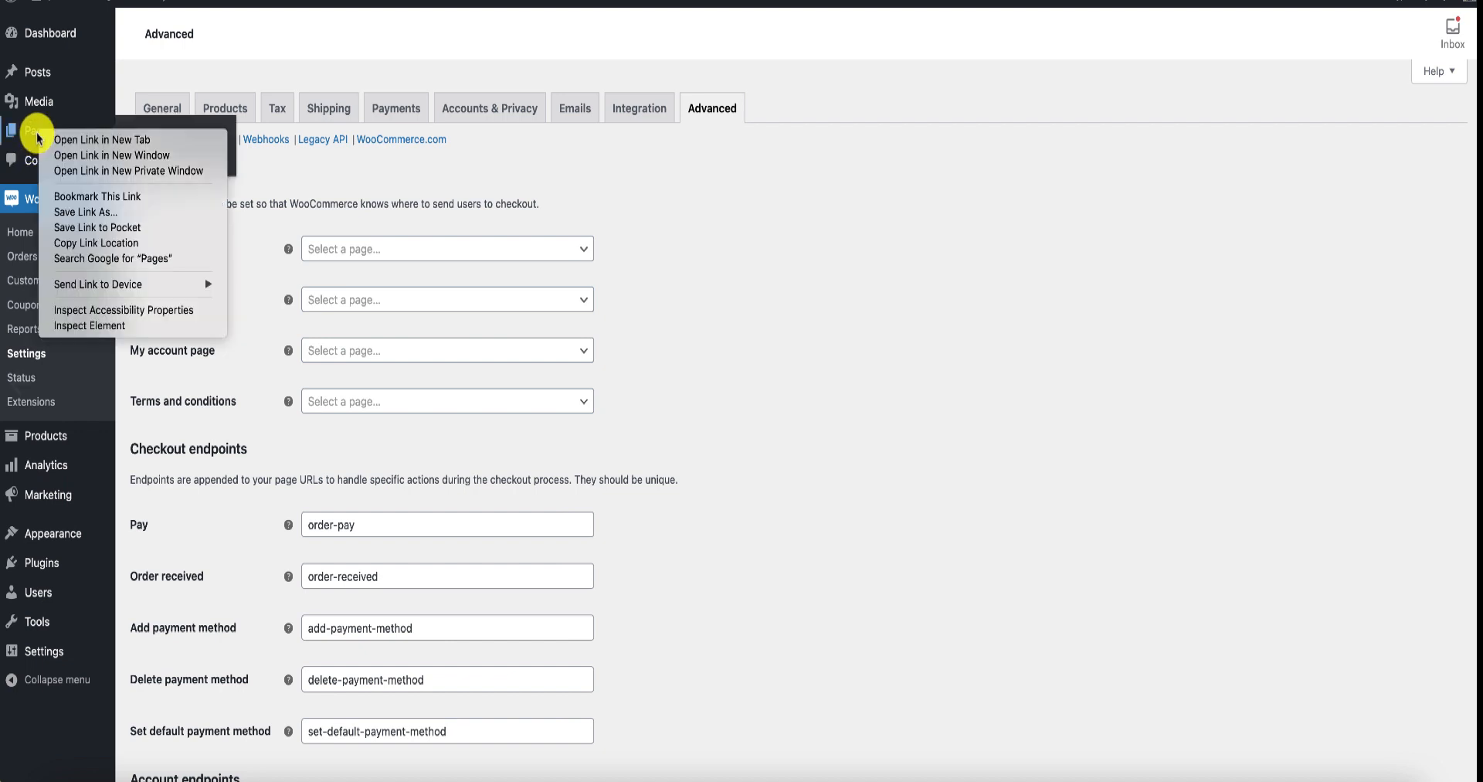
left_click(79, 139)
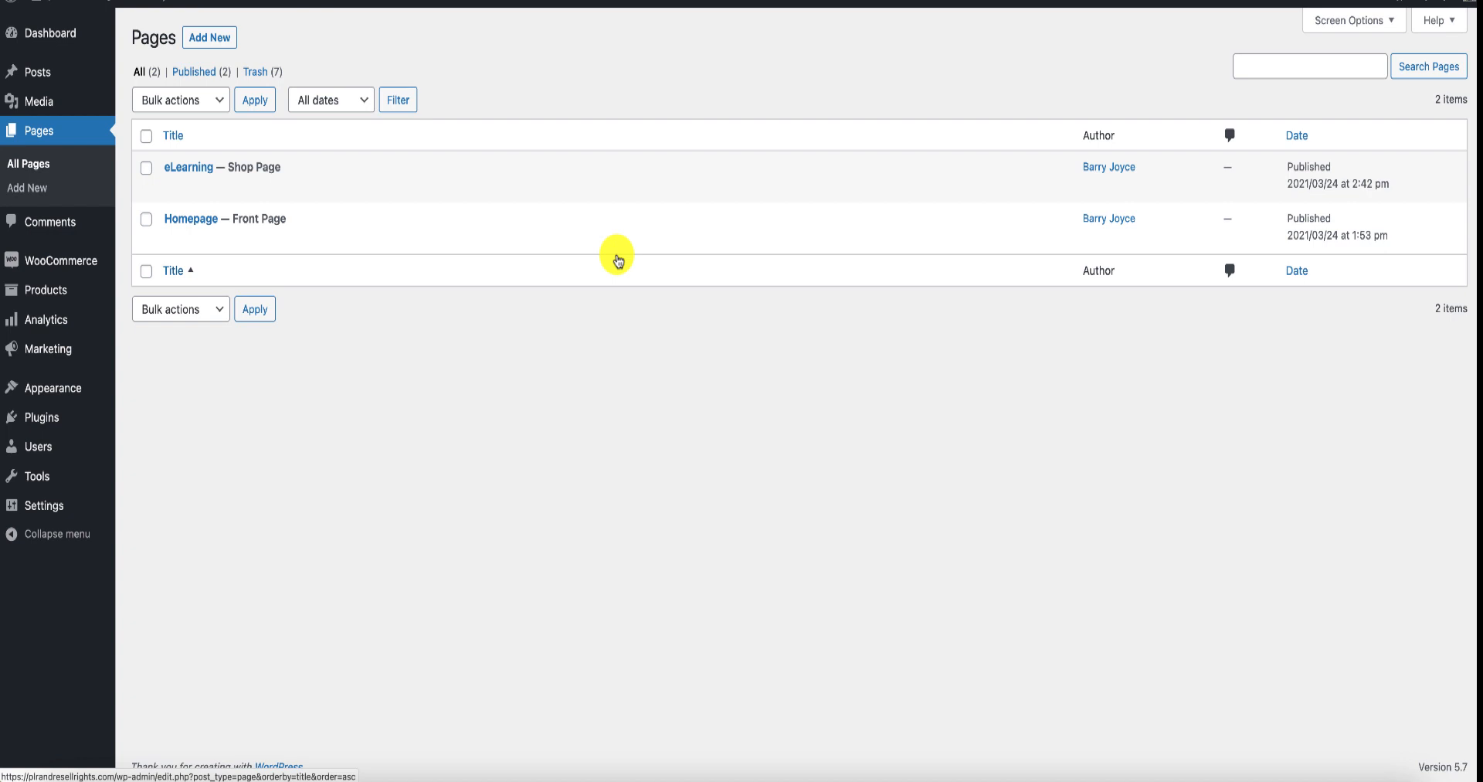
left_click(205, 42)
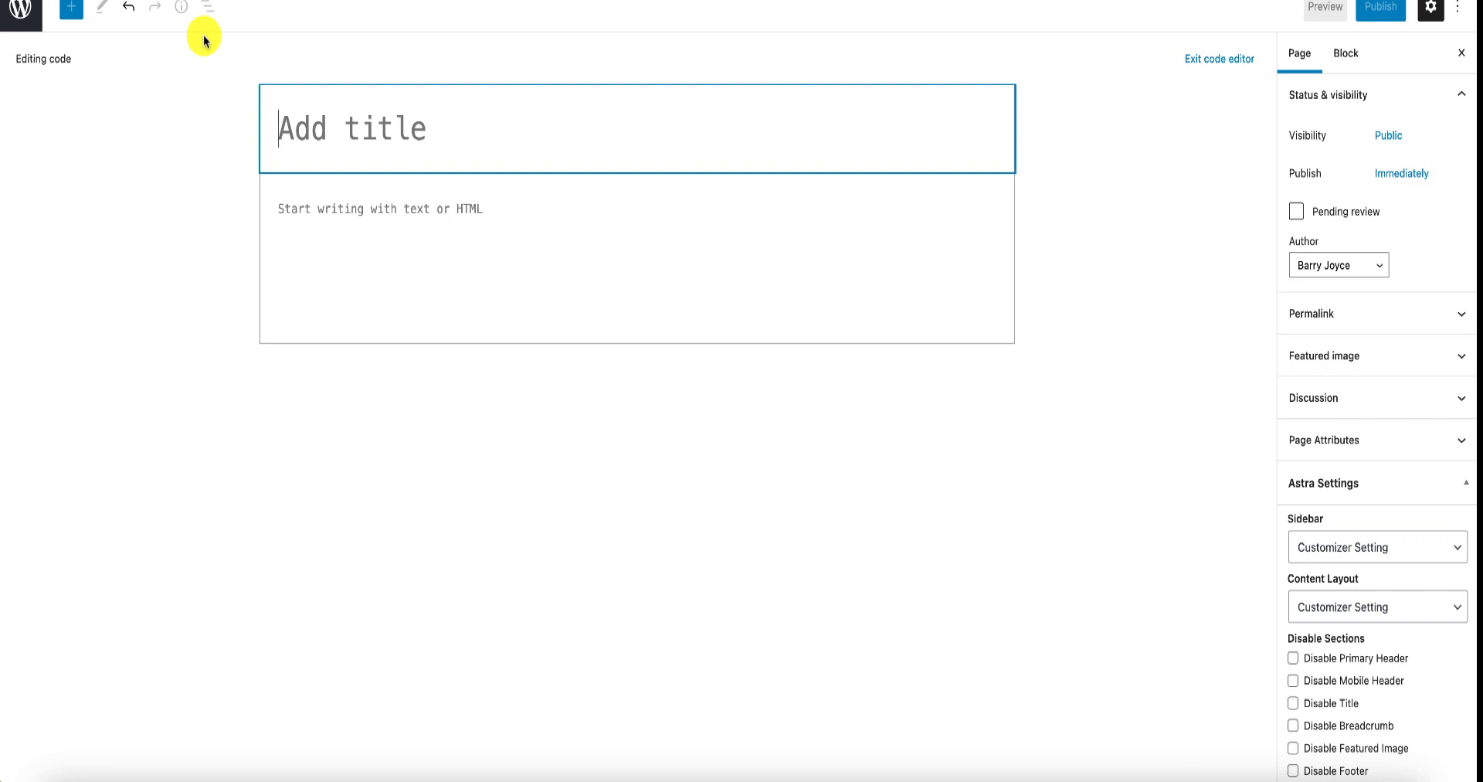
type("Ad")
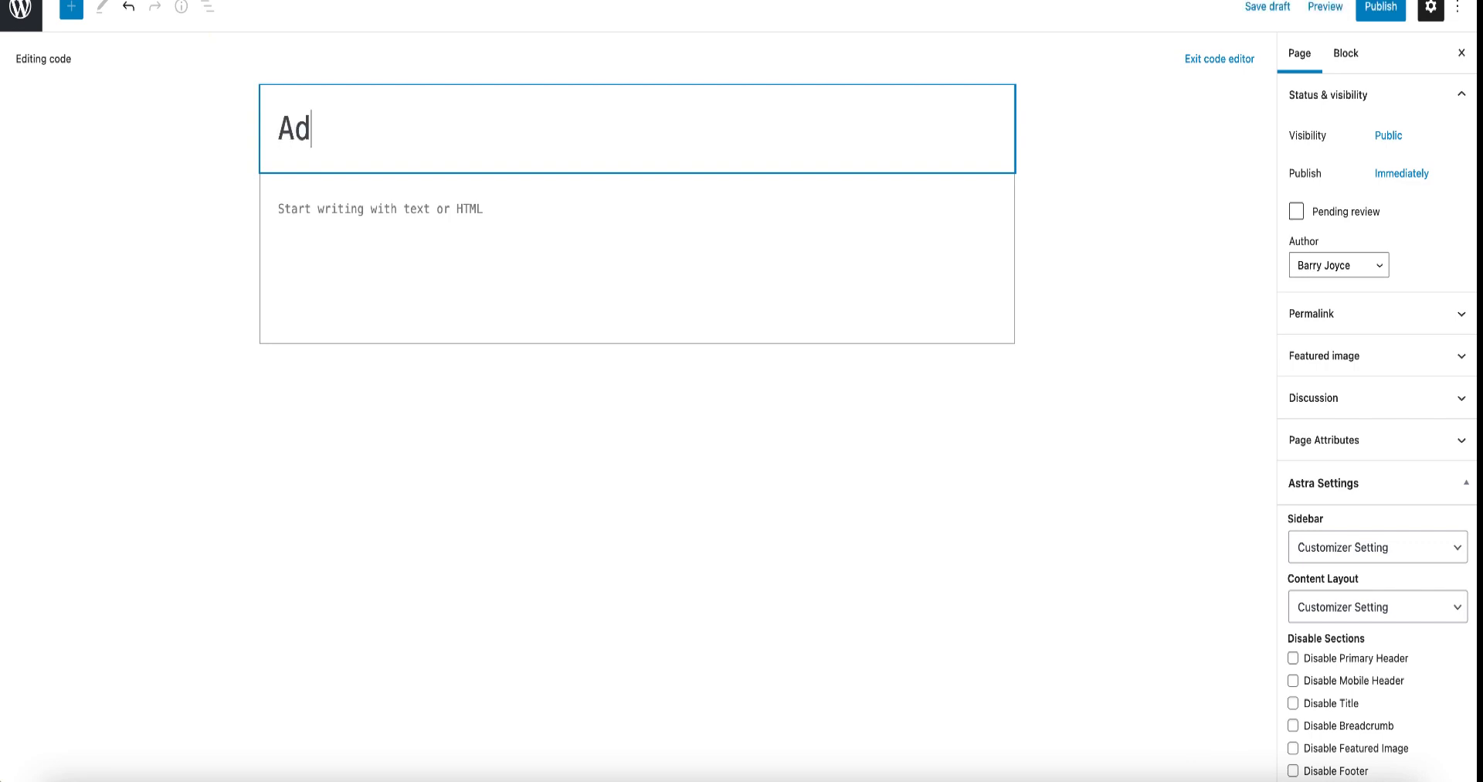
type("d To cart")
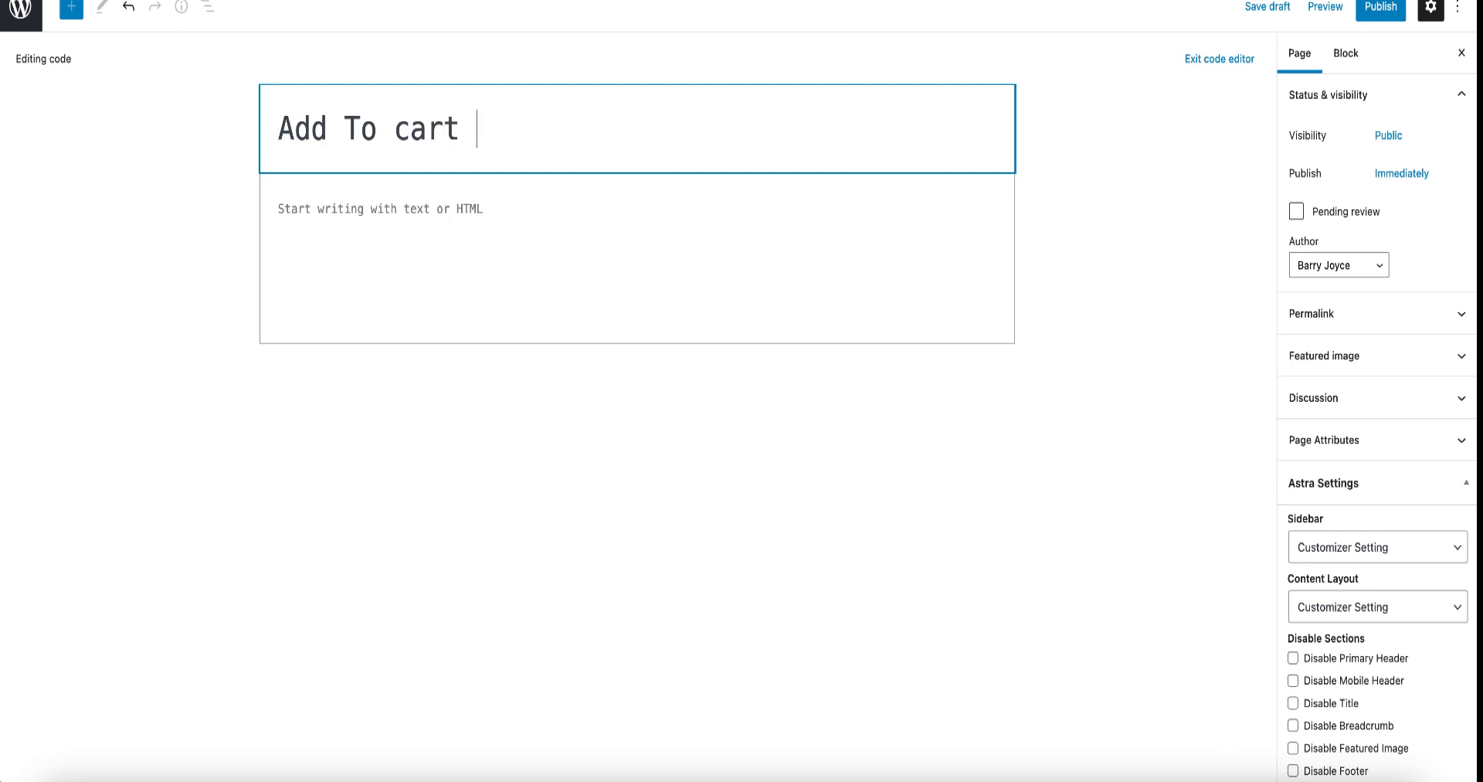
Correct the page title to "Add To Cart" and copy the [woocommerce_cart] shortcode from the cart page hint in the advanced WooCommerce settings
key("BackSpace")
type("C")
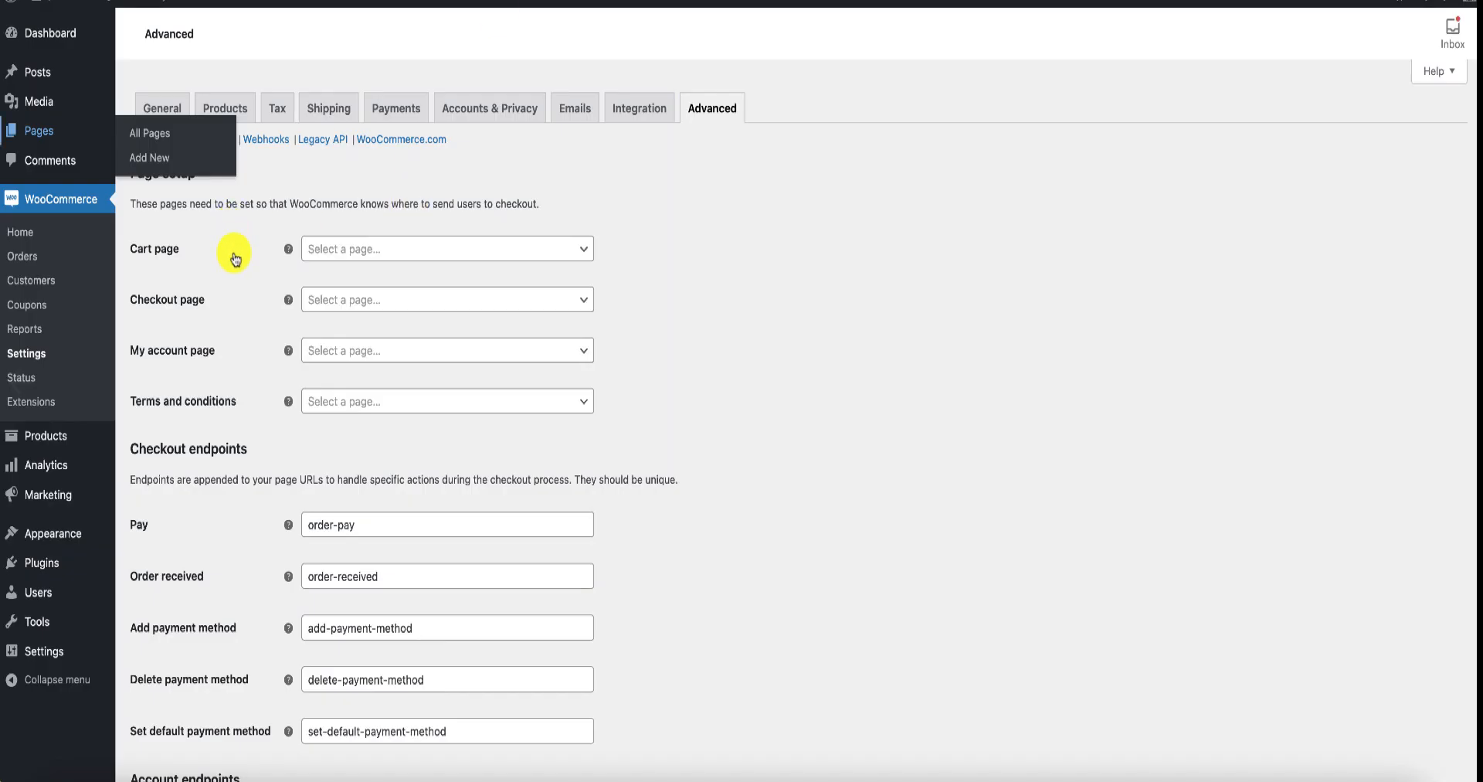
mouse_move(288, 248)
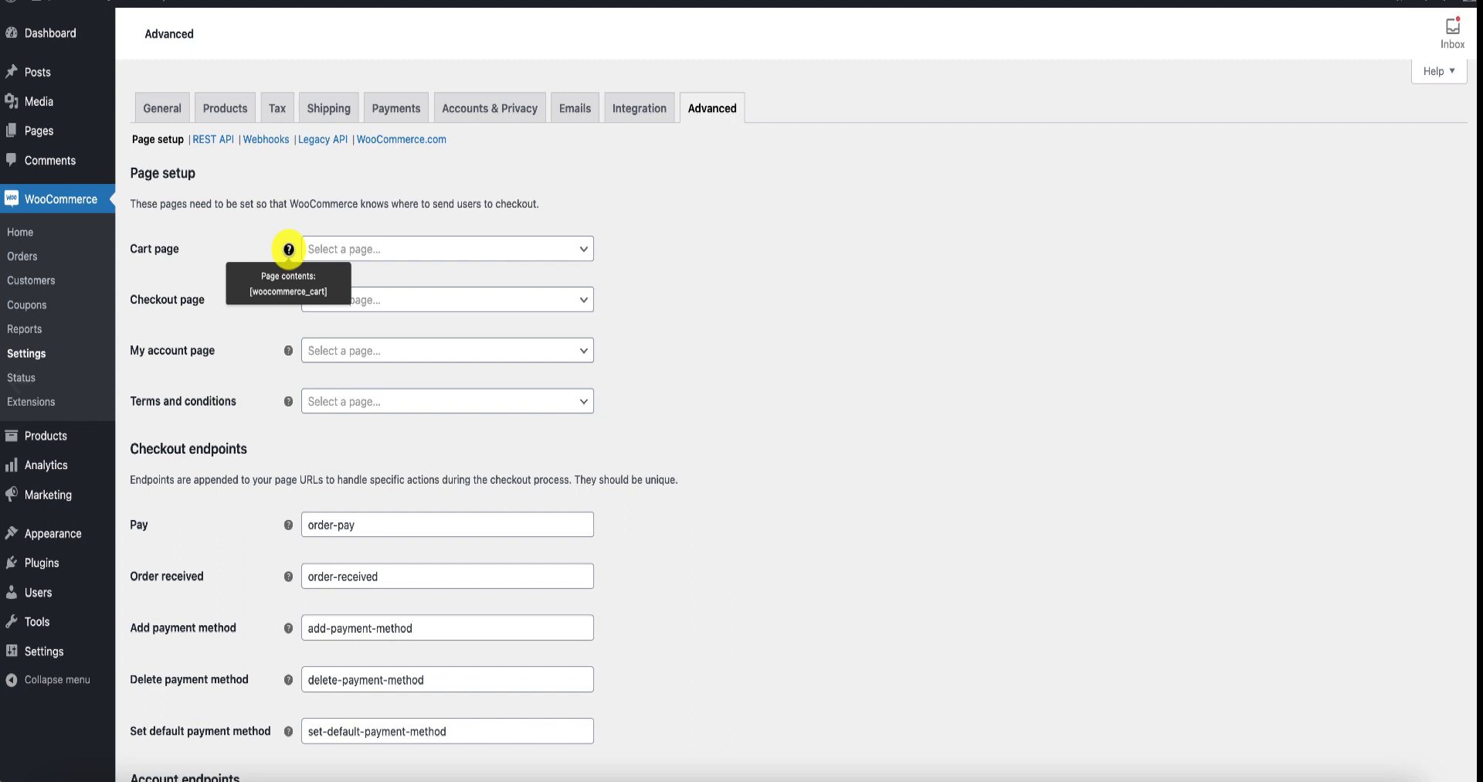
left_click_drag(245, 292, 325, 300)
right_click(324, 300)
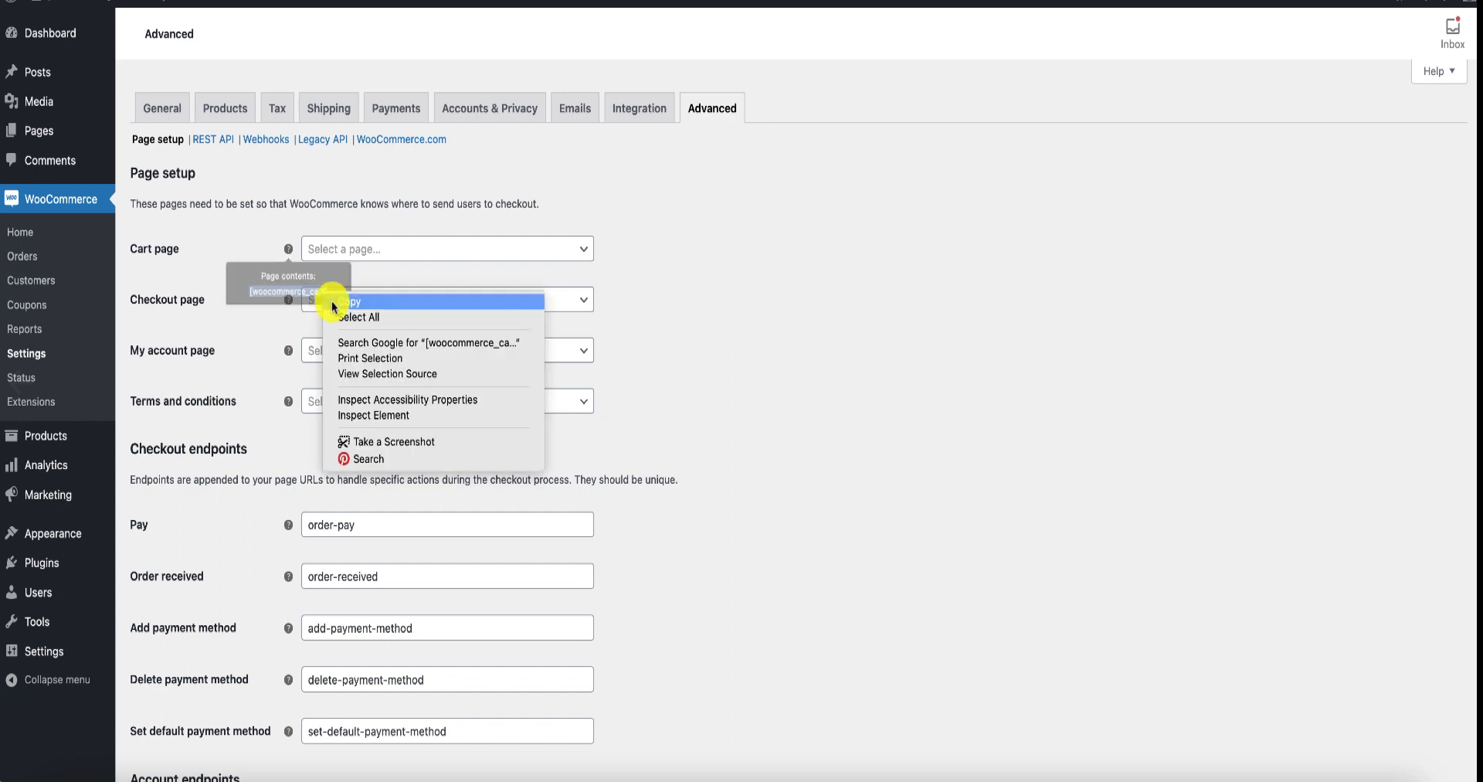
left_click(345, 306)
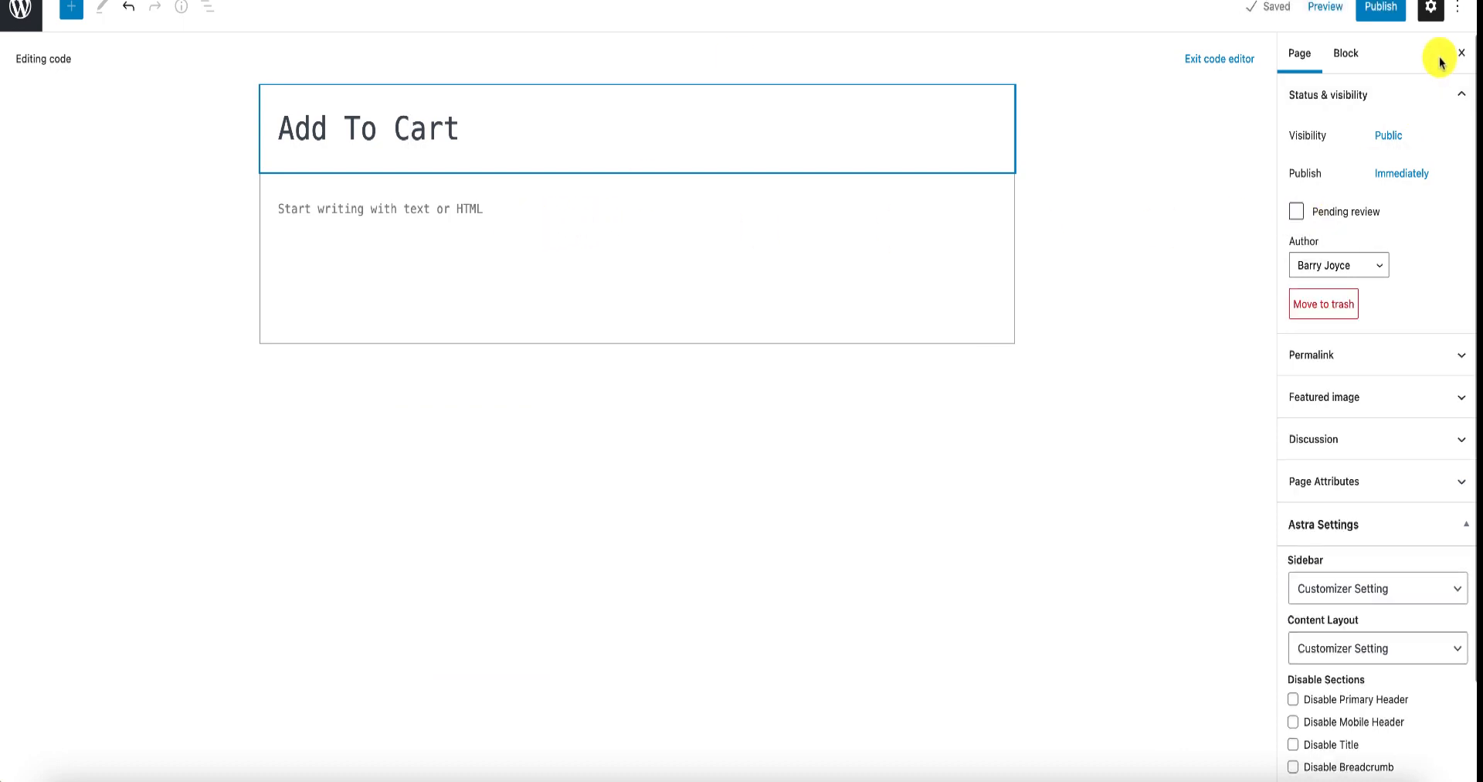
Insert the copied [woocommerce_cart] shortcode as the content of the Add To Cart page in the code editor
left_click(1458, 13)
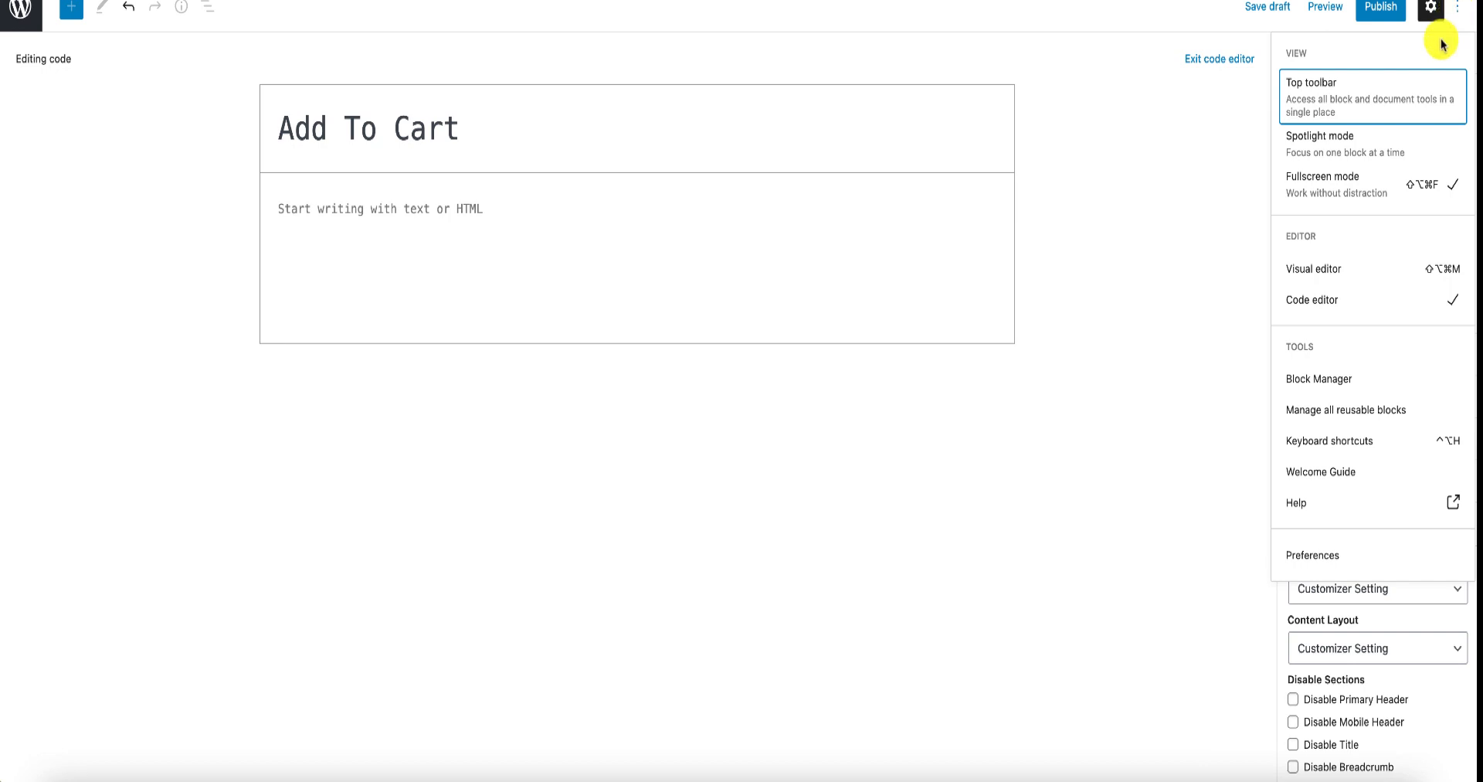
left_click(1324, 305)
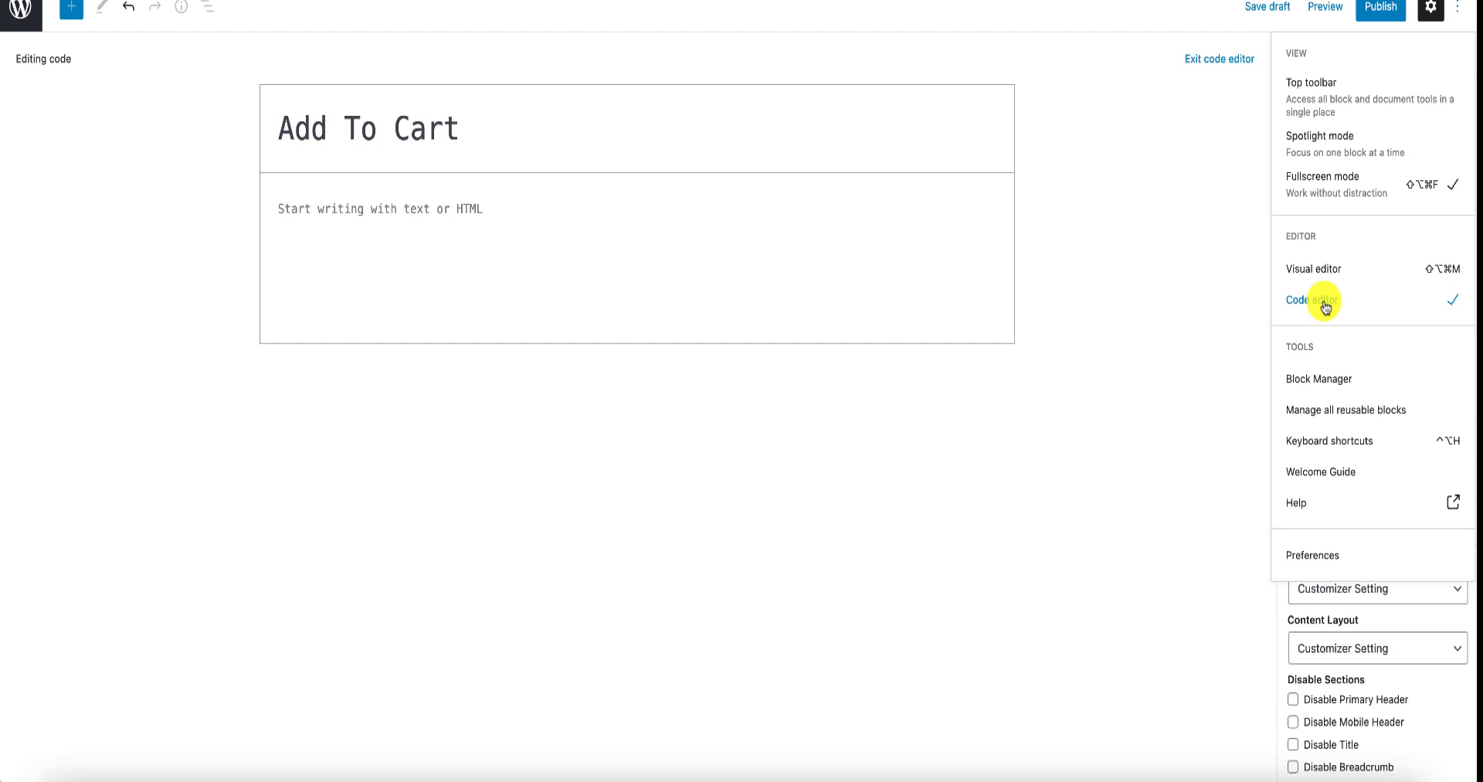
left_click(278, 209)
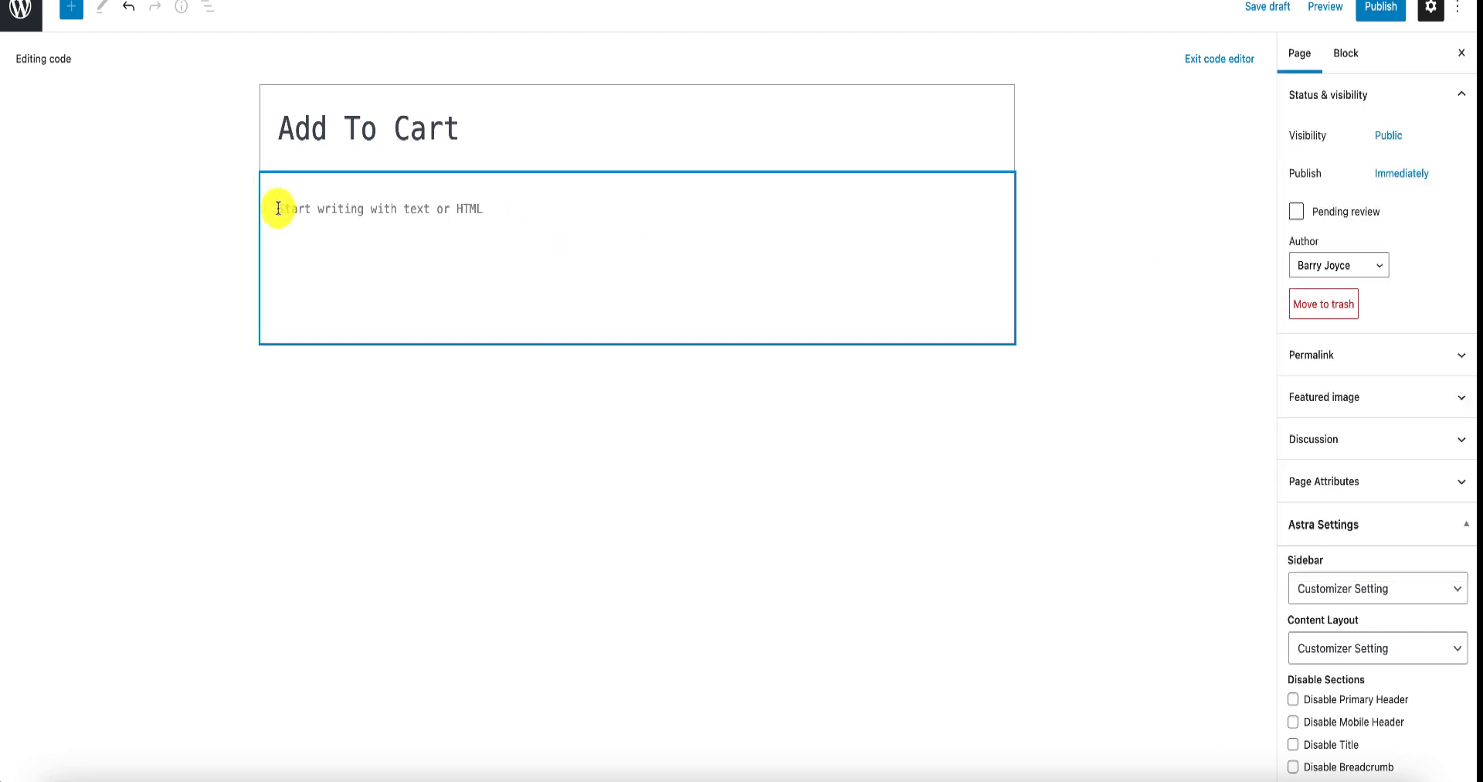
right_click(279, 208)
left_click(305, 268)
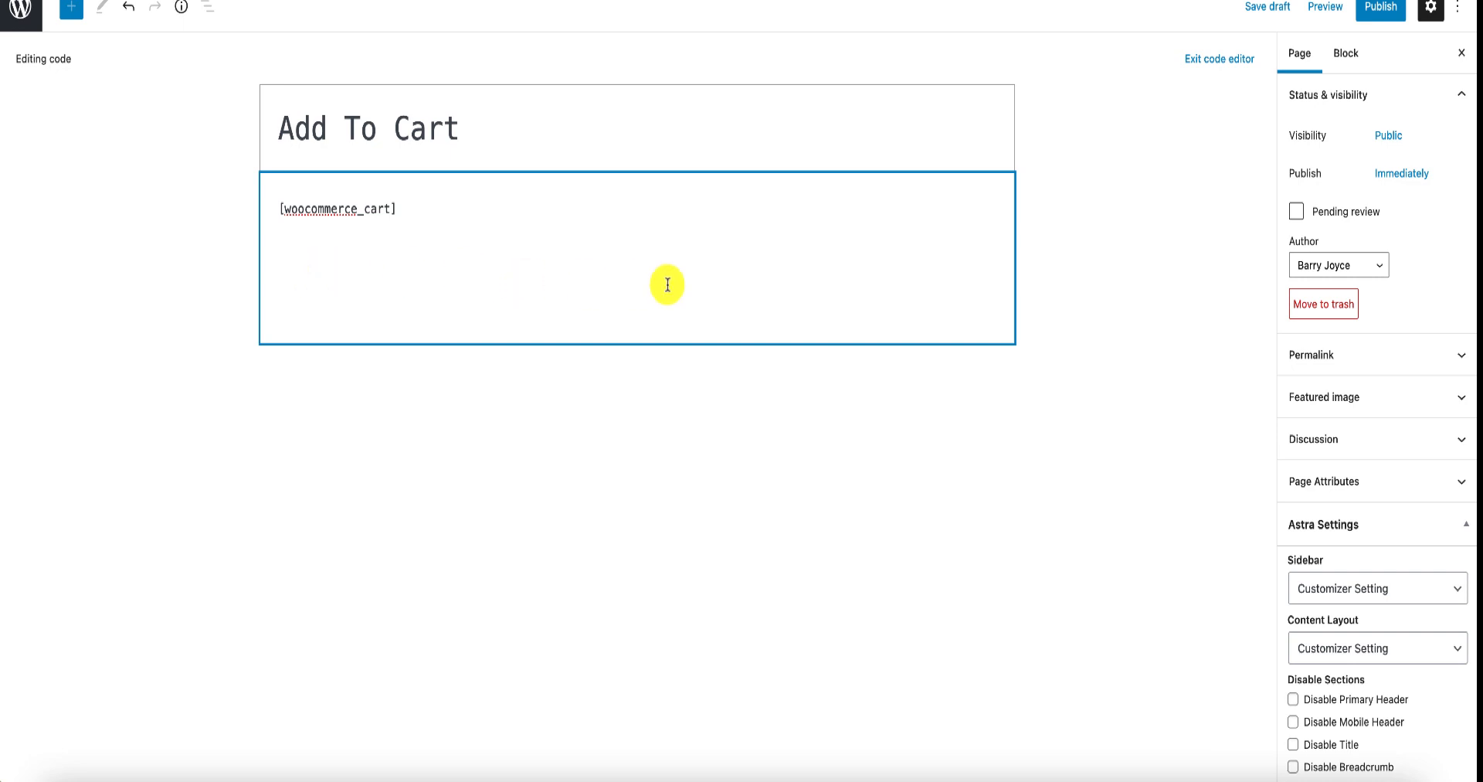
Publish the Add To Cart page and return to the pages list
left_click(1379, 9)
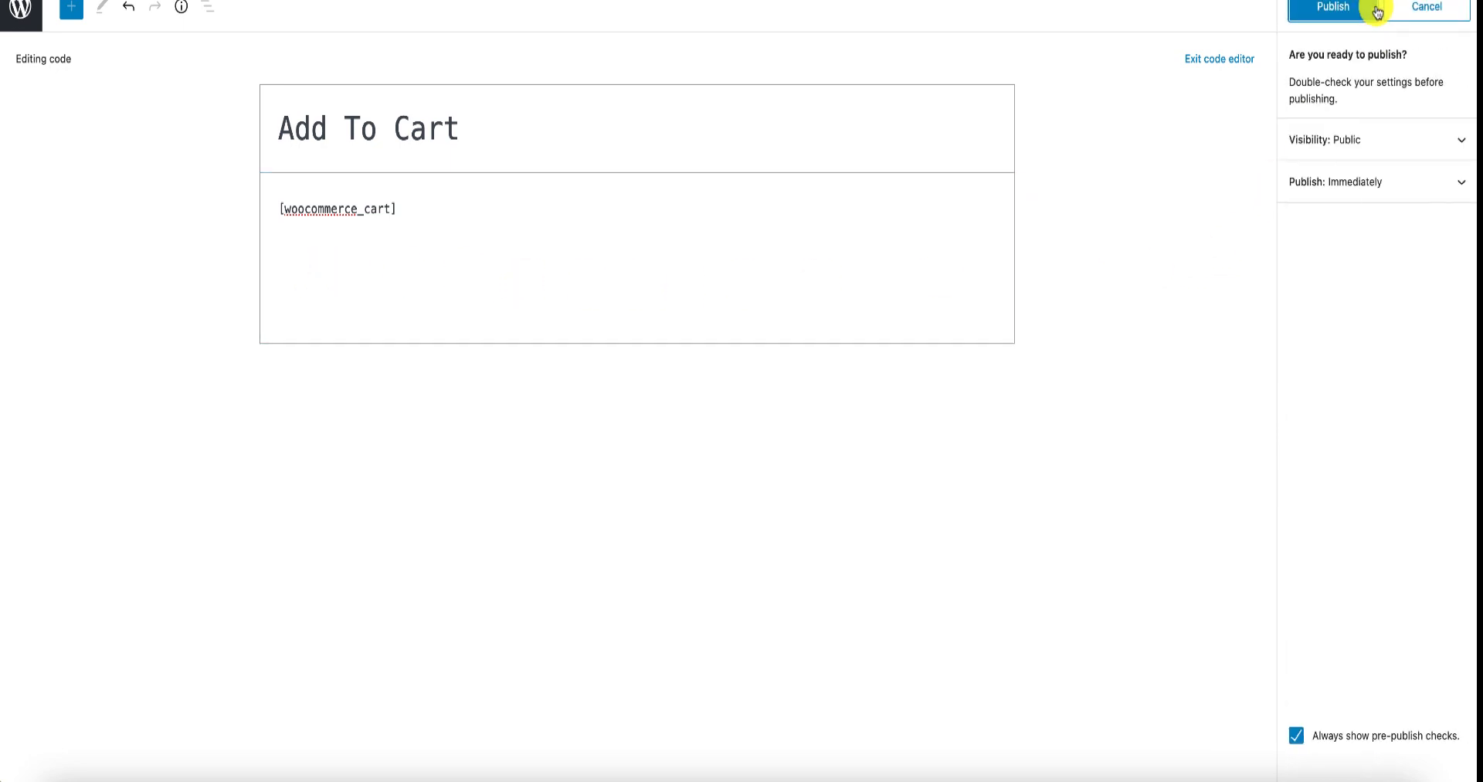
left_click(1361, 9)
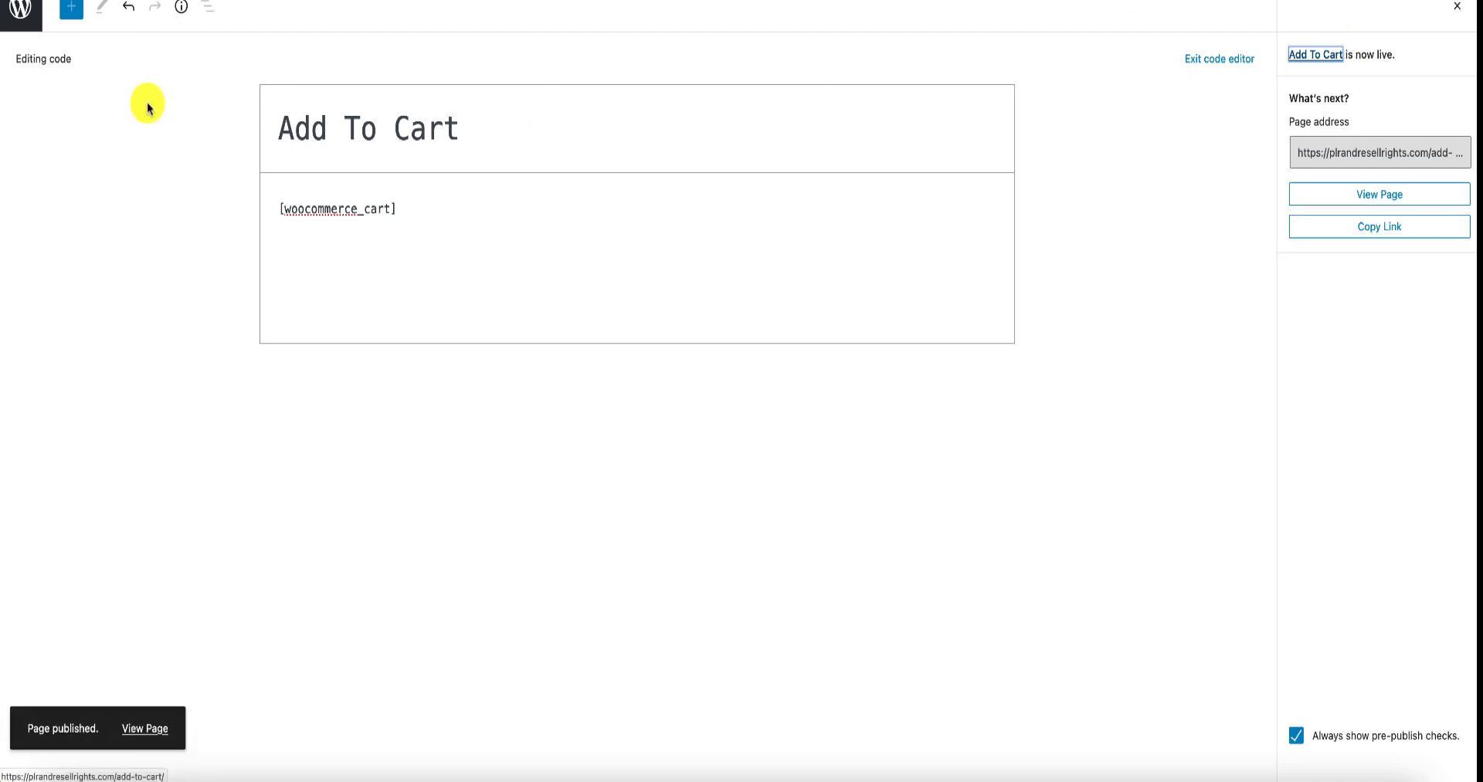
left_click(25, 13)
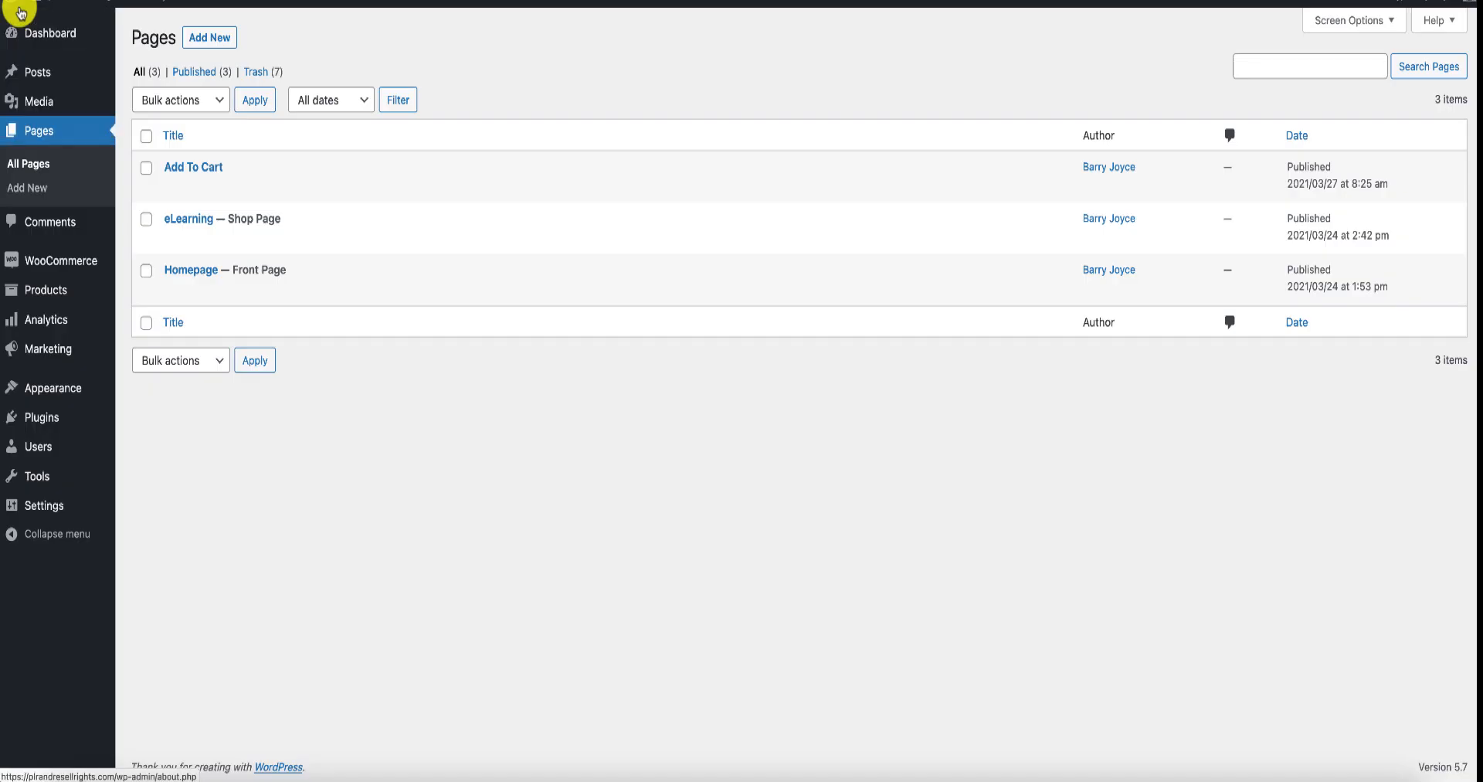
Start another new page and copy the [woocommerce_checkout] shortcode from the checkout page hint in the advanced WooCommerce settings
left_click(199, 42)
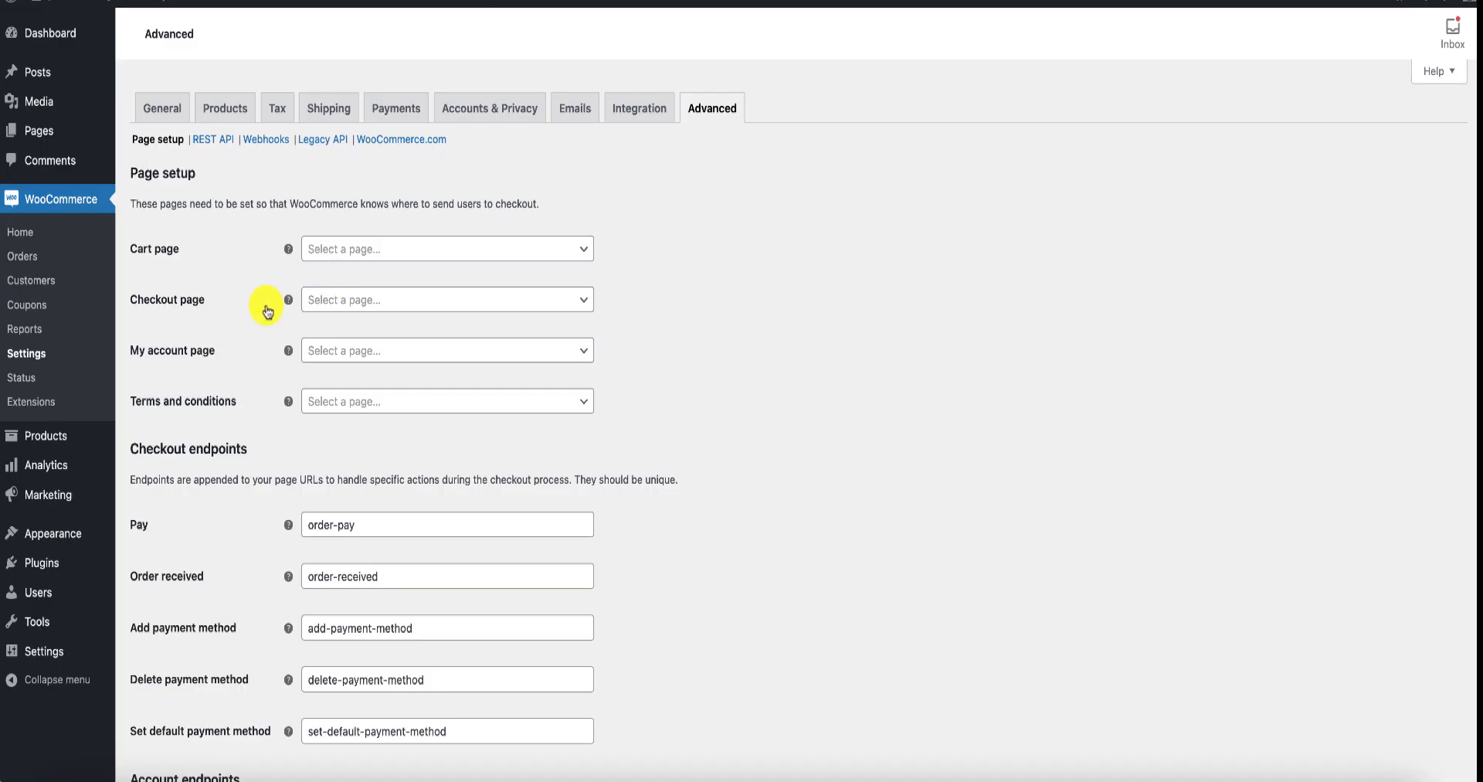
mouse_move(288, 299)
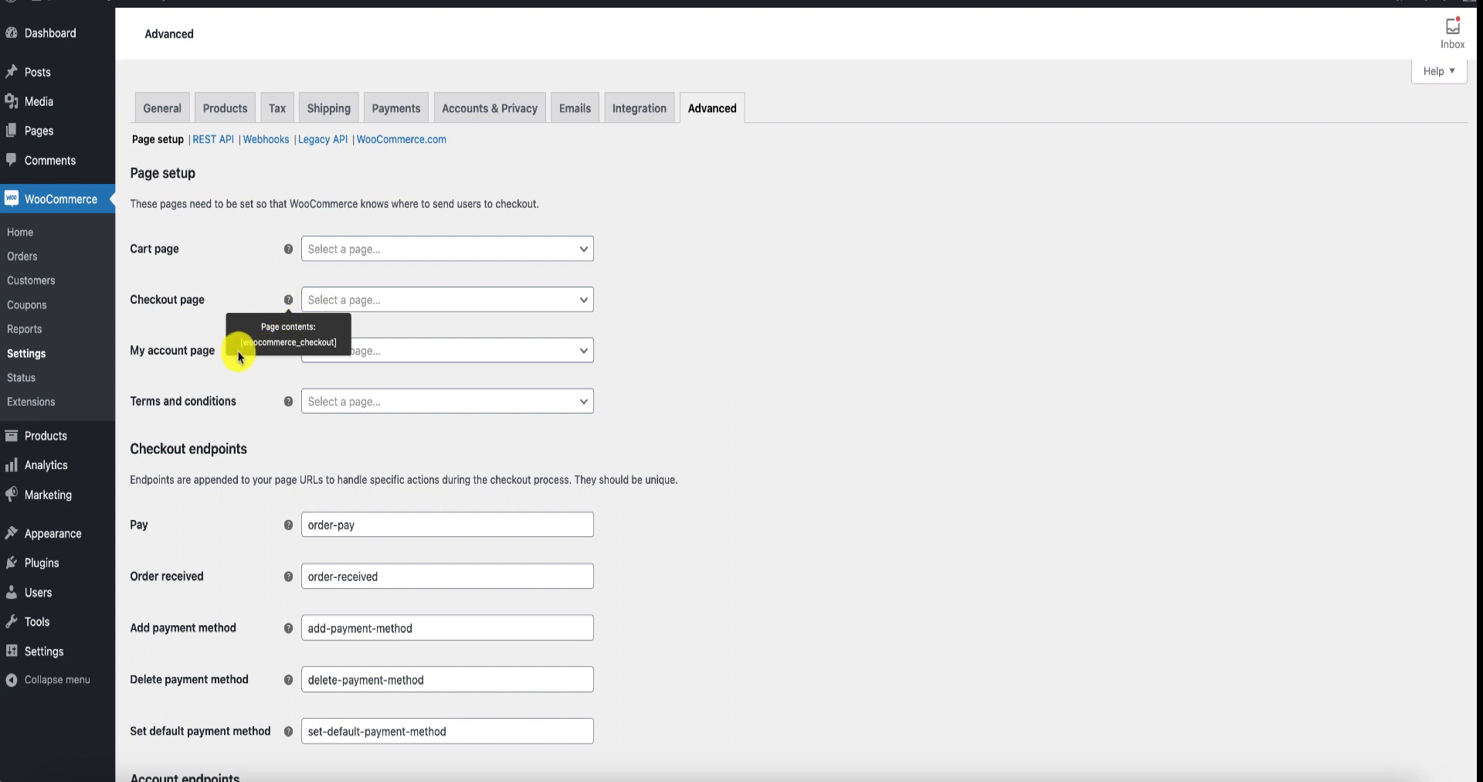
left_click_drag(241, 343, 309, 340)
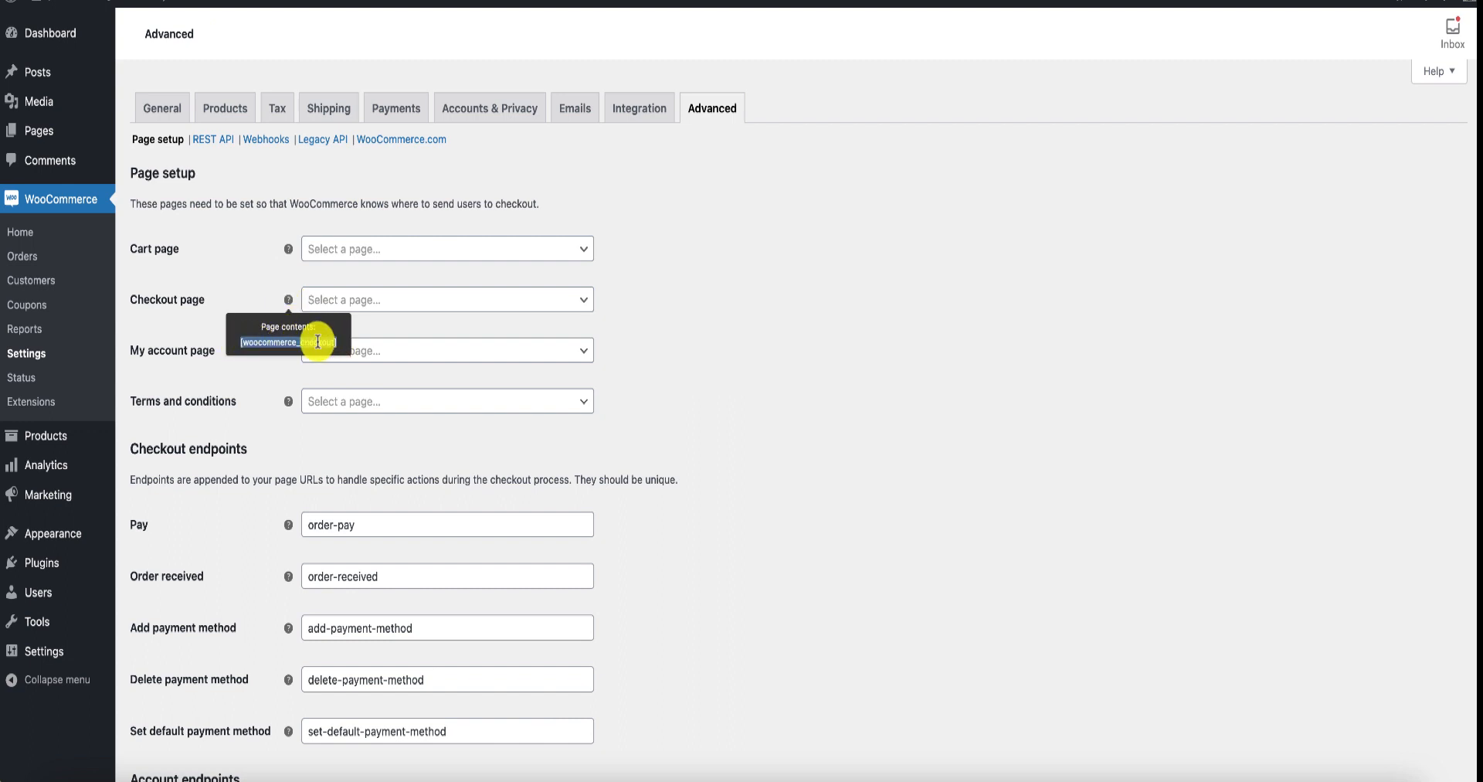
right_click(314, 335)
left_click(331, 342)
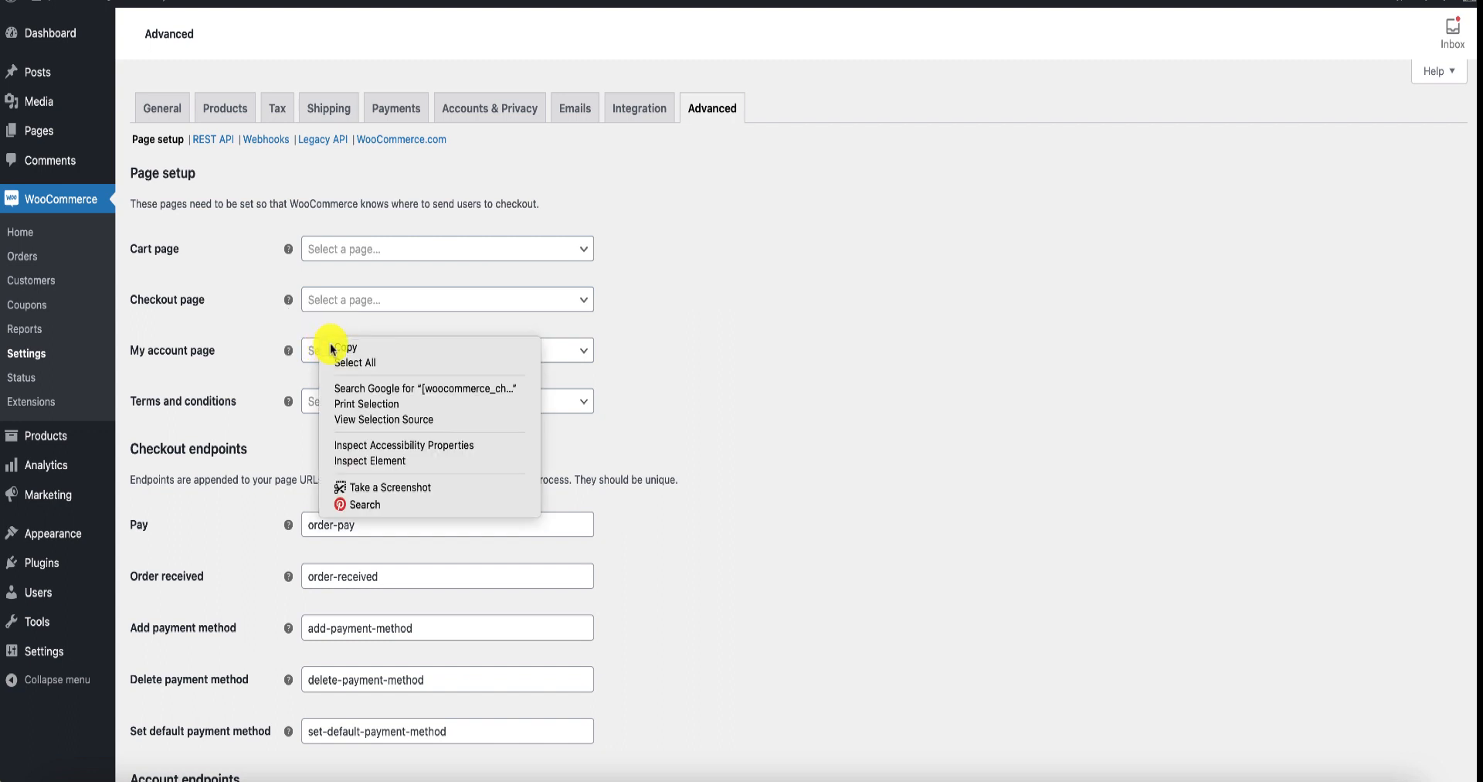
mouse_move(297, 313)
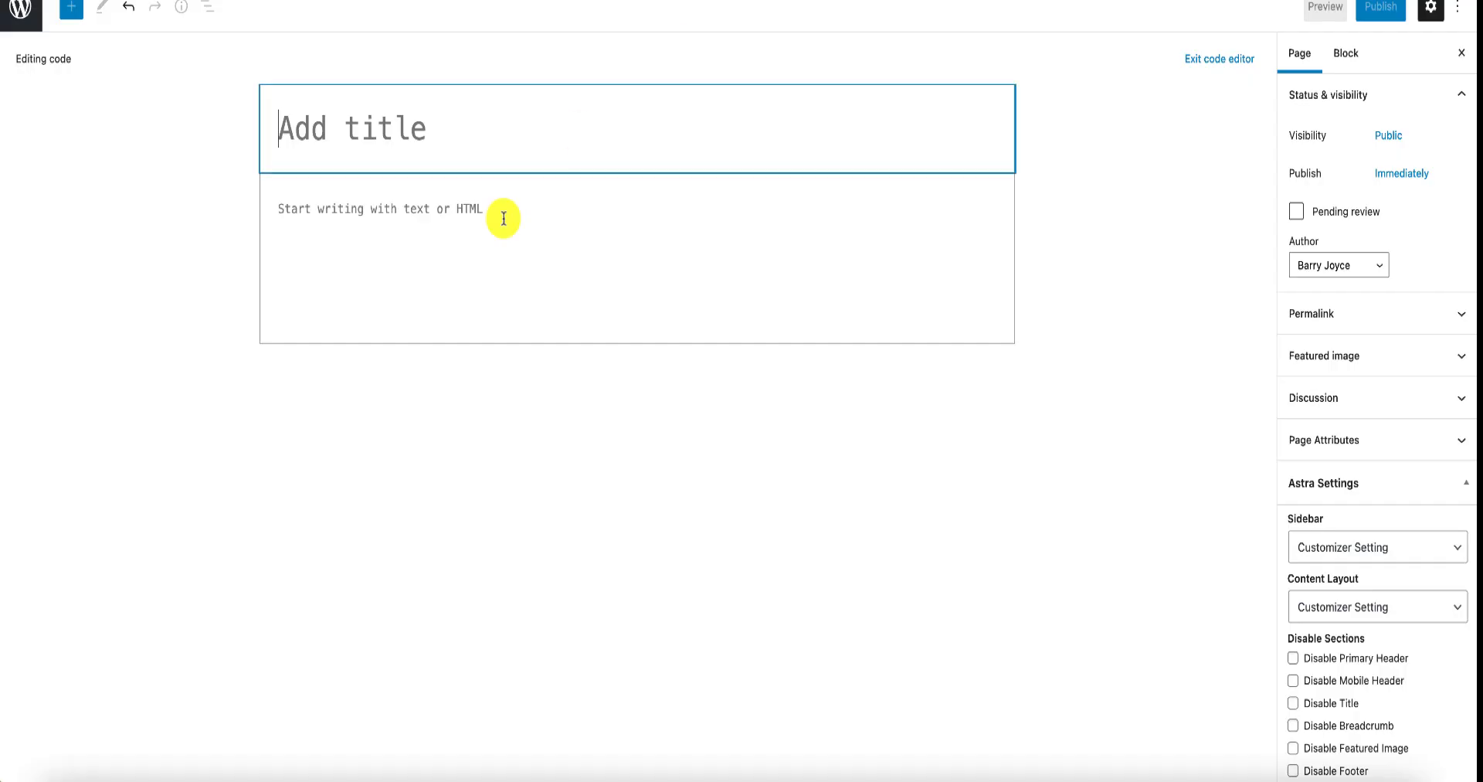
Title the new page "Checkout Page" and insert the copied [woocommerce_checkout] shortcode as its content in the code editor
left_click(366, 127)
type("Check")
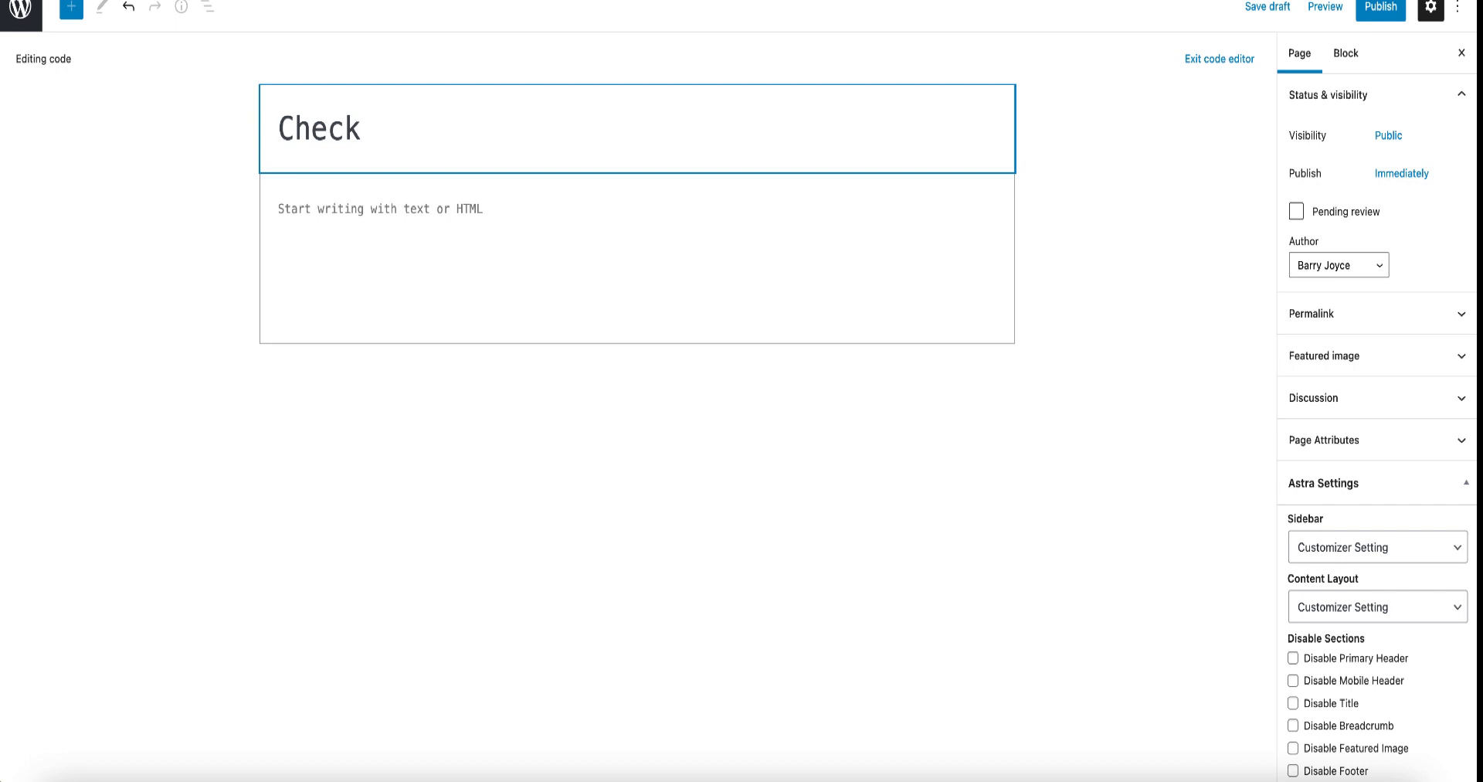
type("out Page")
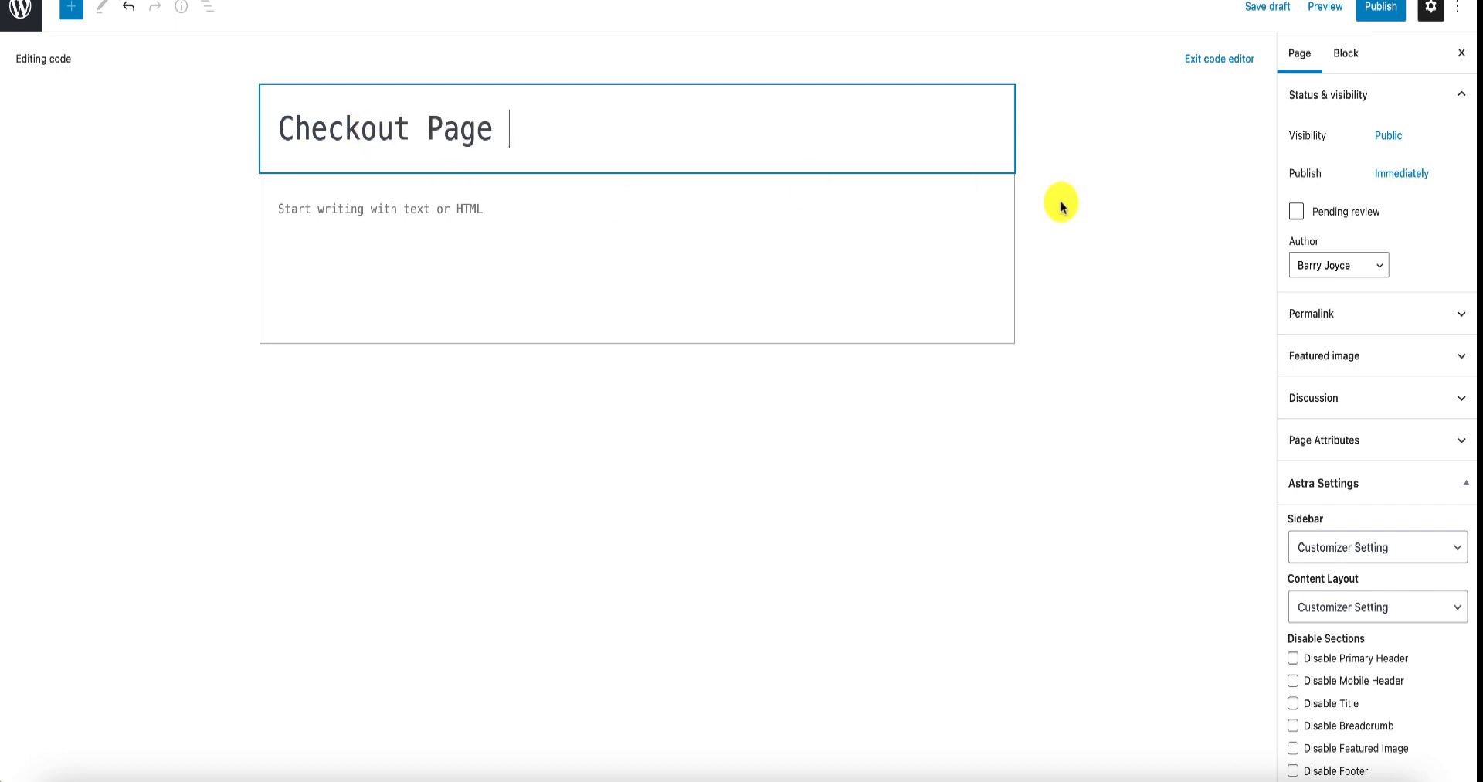
left_click(1457, 7)
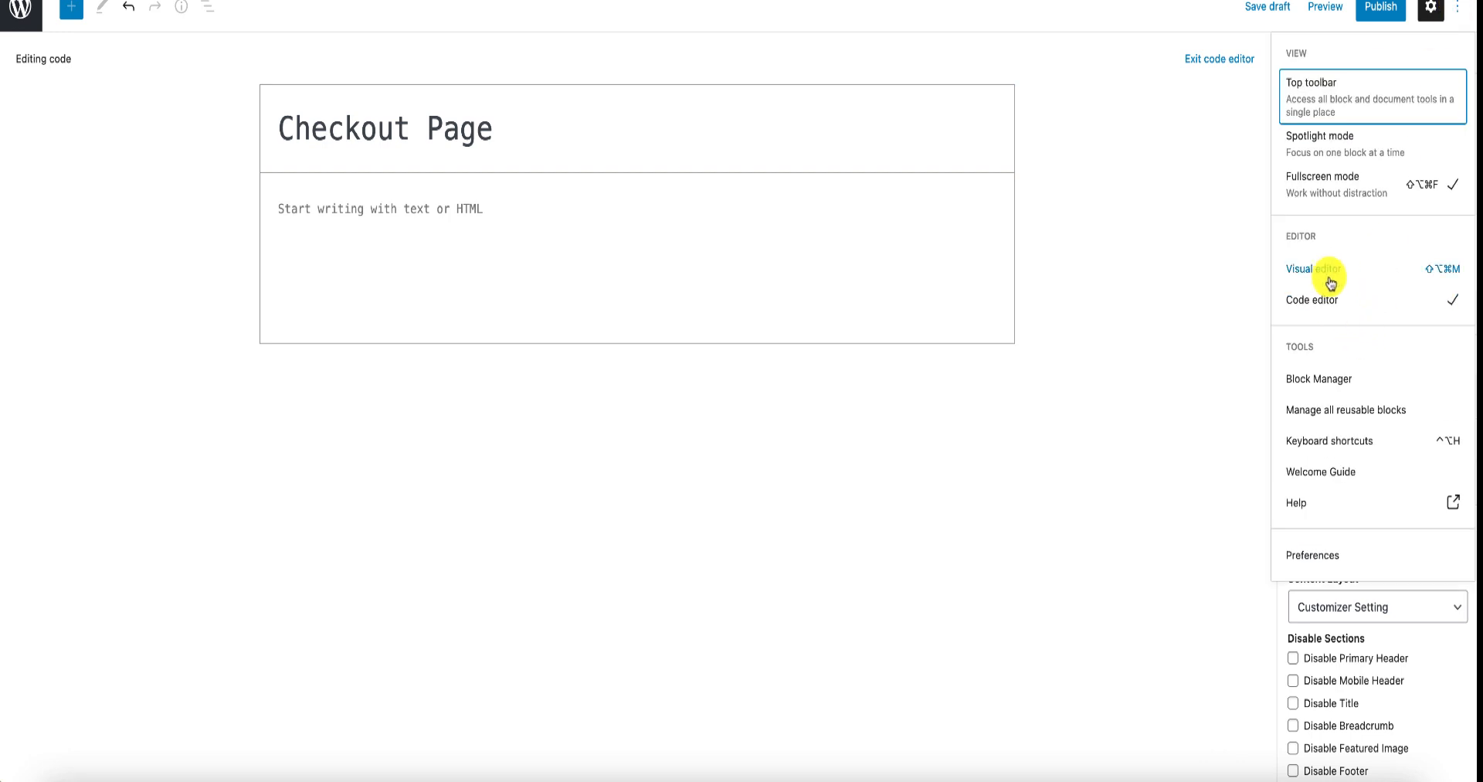
left_click(1327, 308)
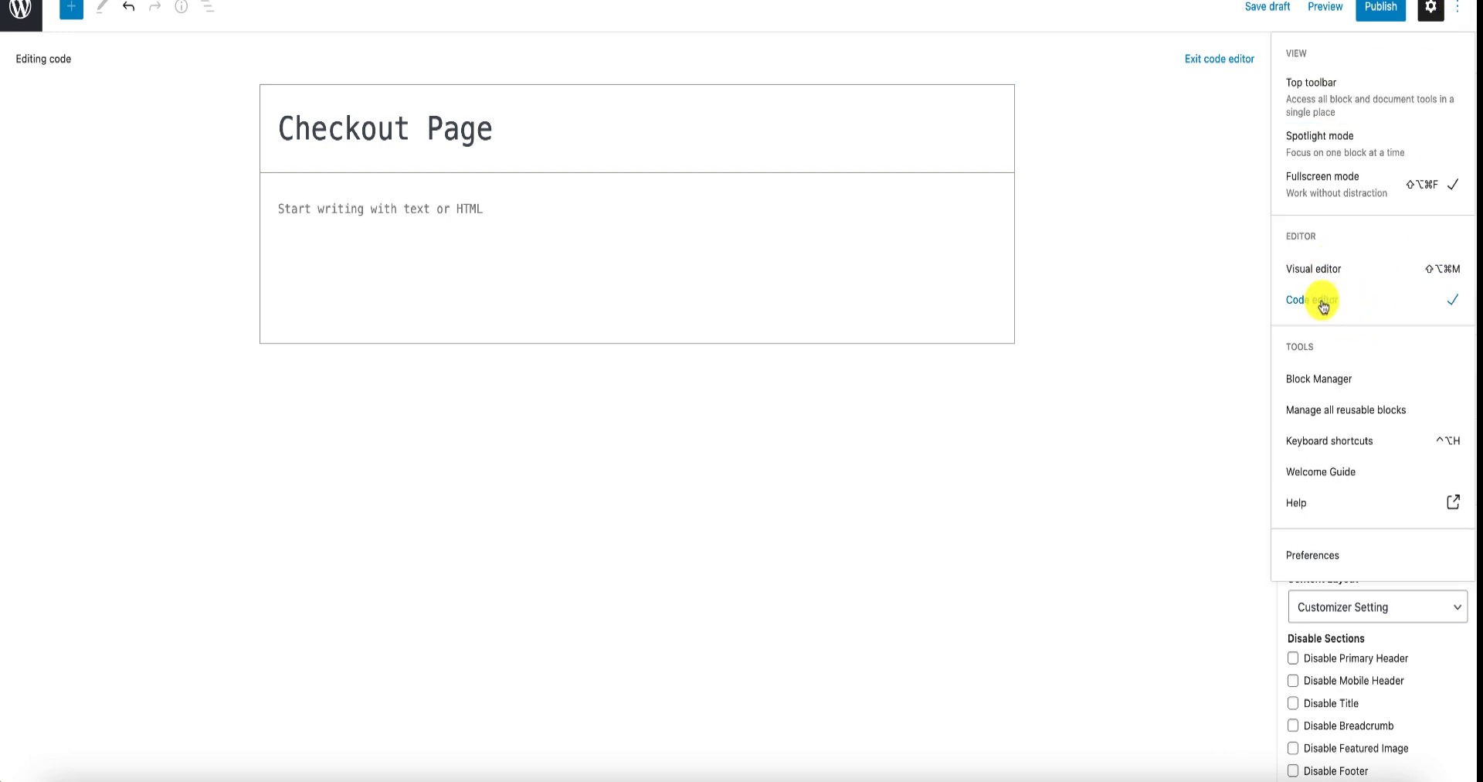
right_click(279, 207)
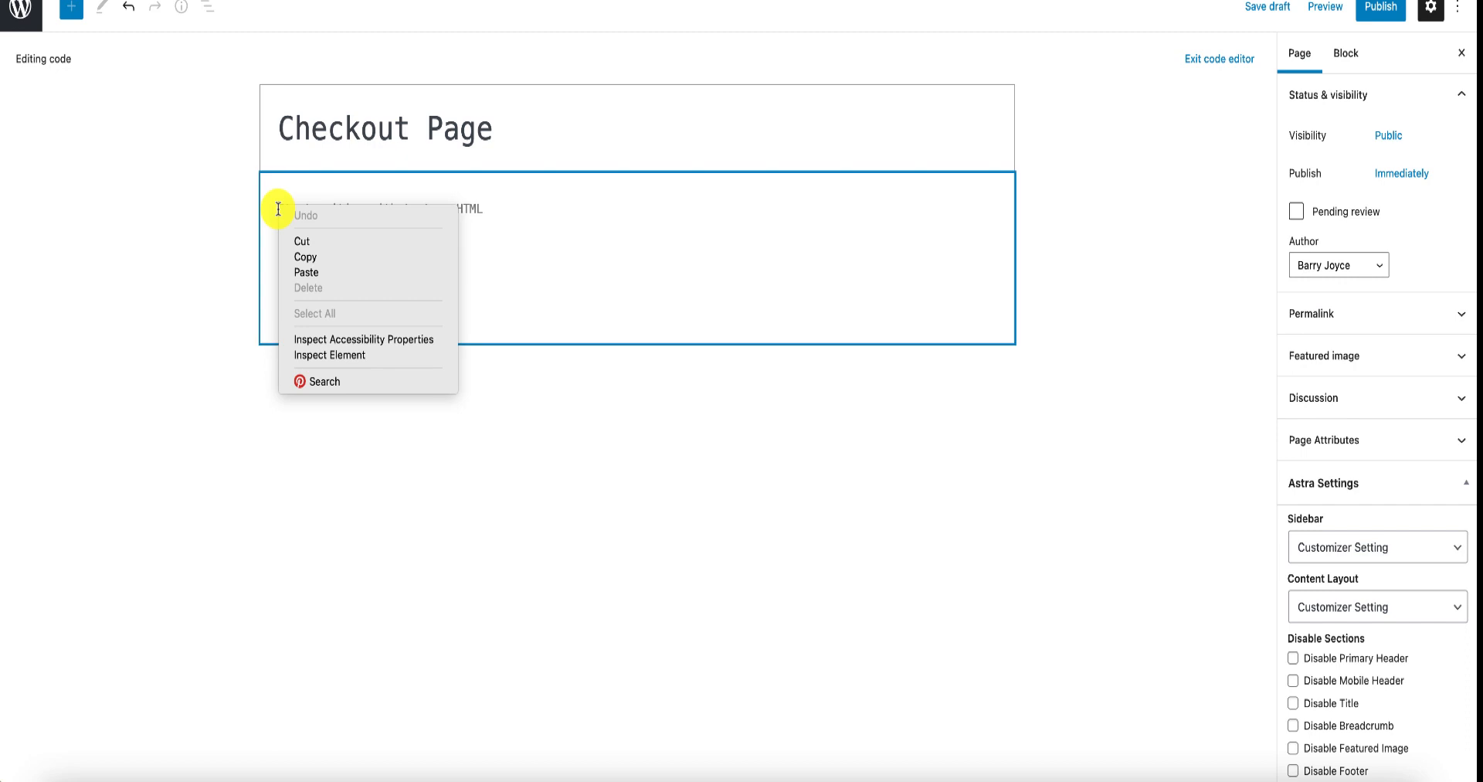
left_click(307, 273)
Publish the Checkout Page and return to the pages list
left_click(1380, 9)
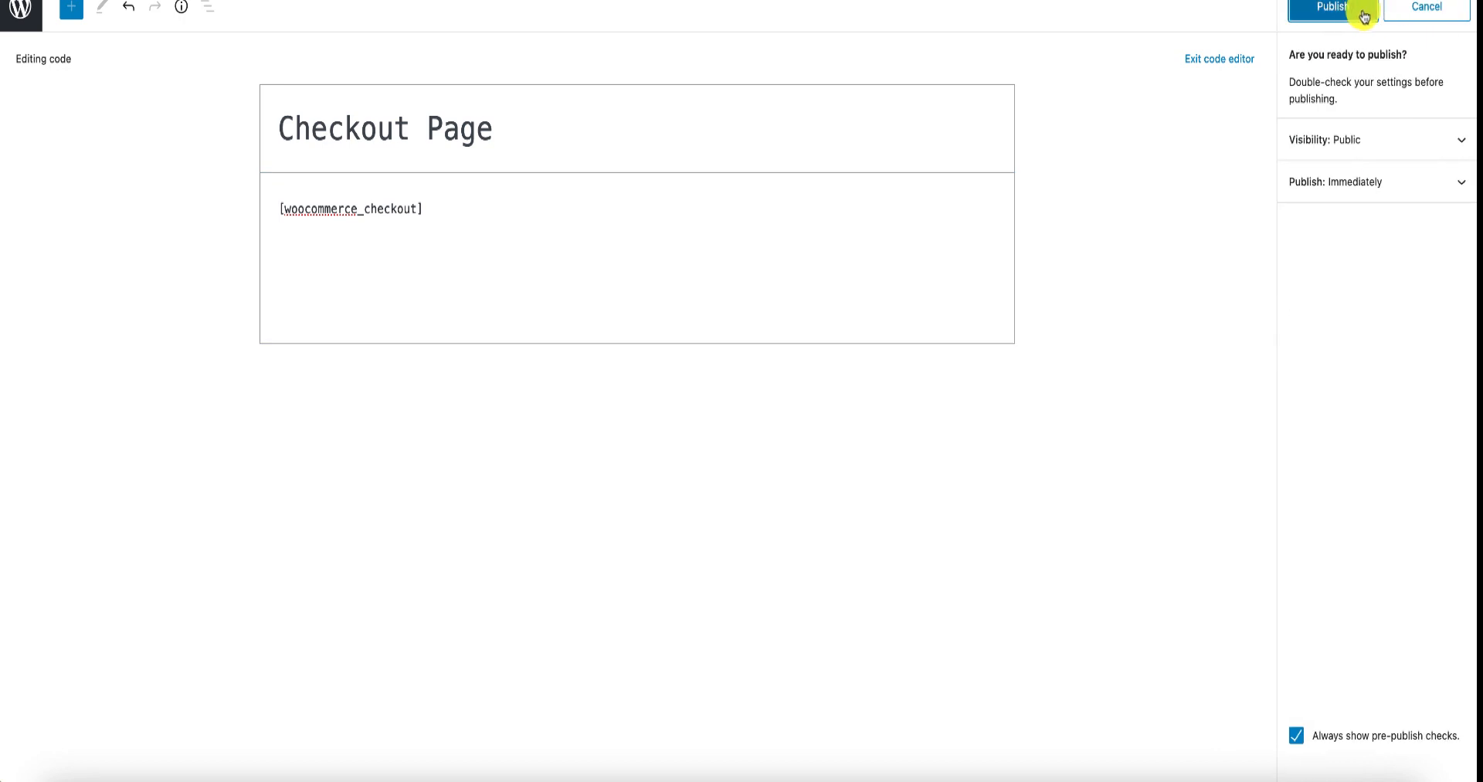
left_click(1359, 12)
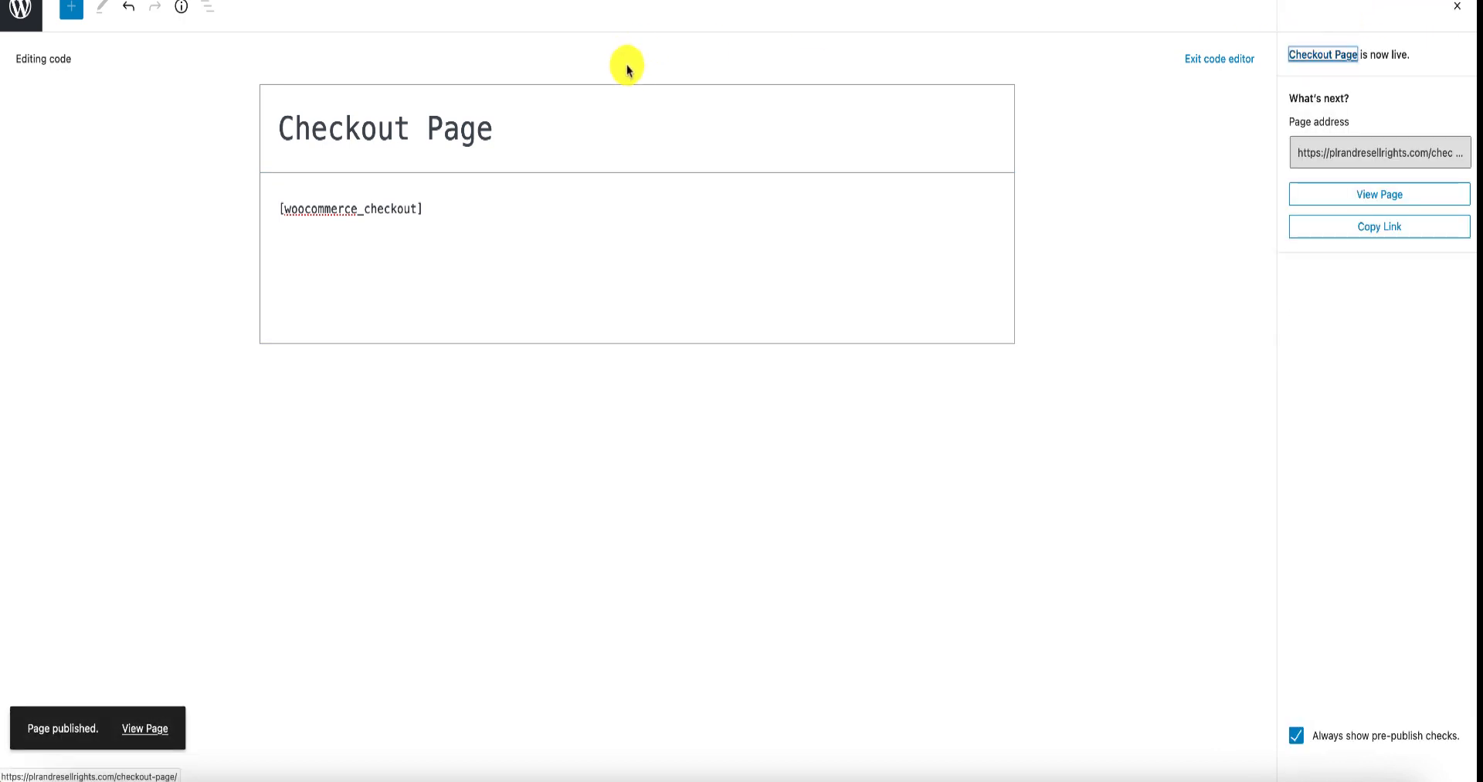
left_click(21, 13)
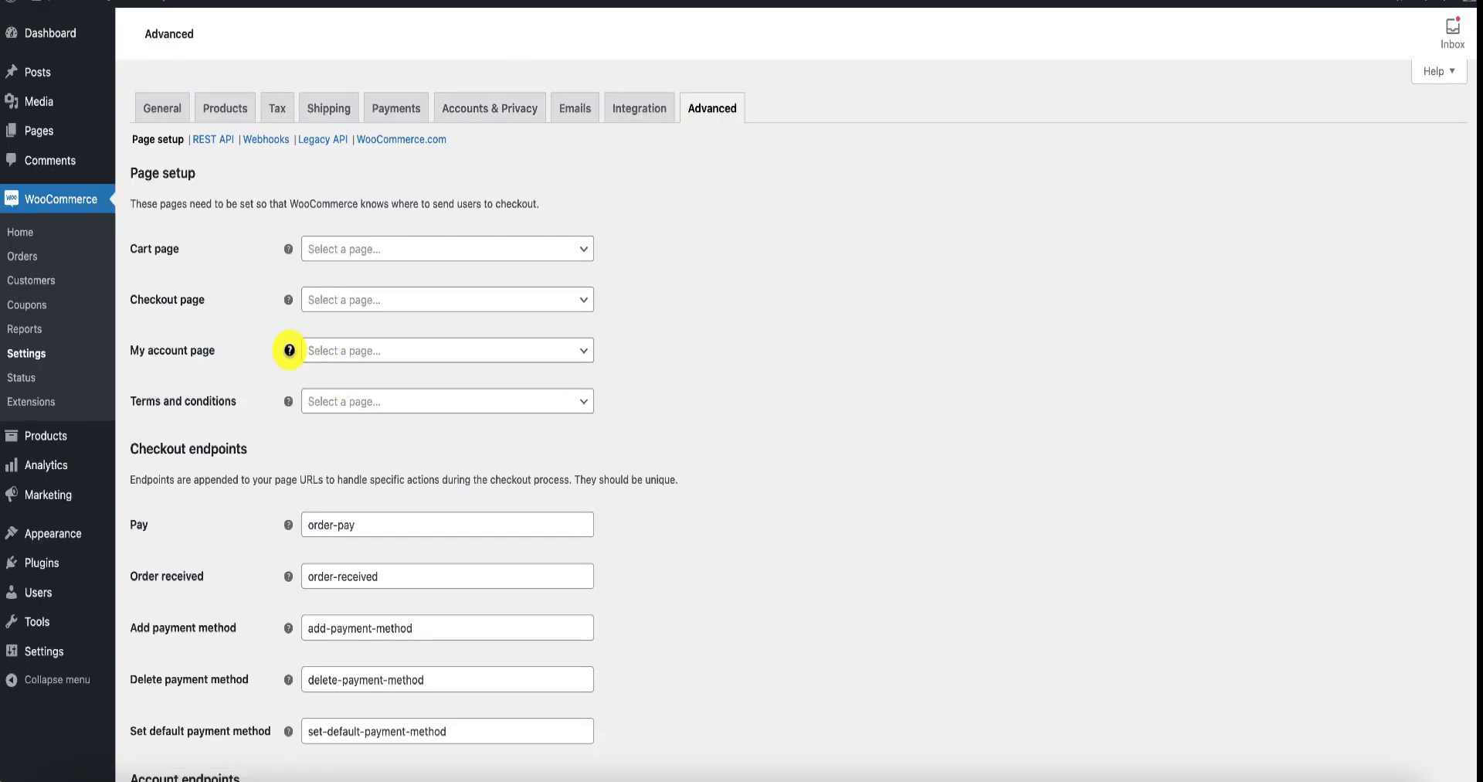
Copy the [woocommerce_my_account] shortcode from the My account page hint in the advanced WooCommerce settings
mouse_move(289, 350)
left_click_drag(233, 394, 341, 393)
right_click(341, 393)
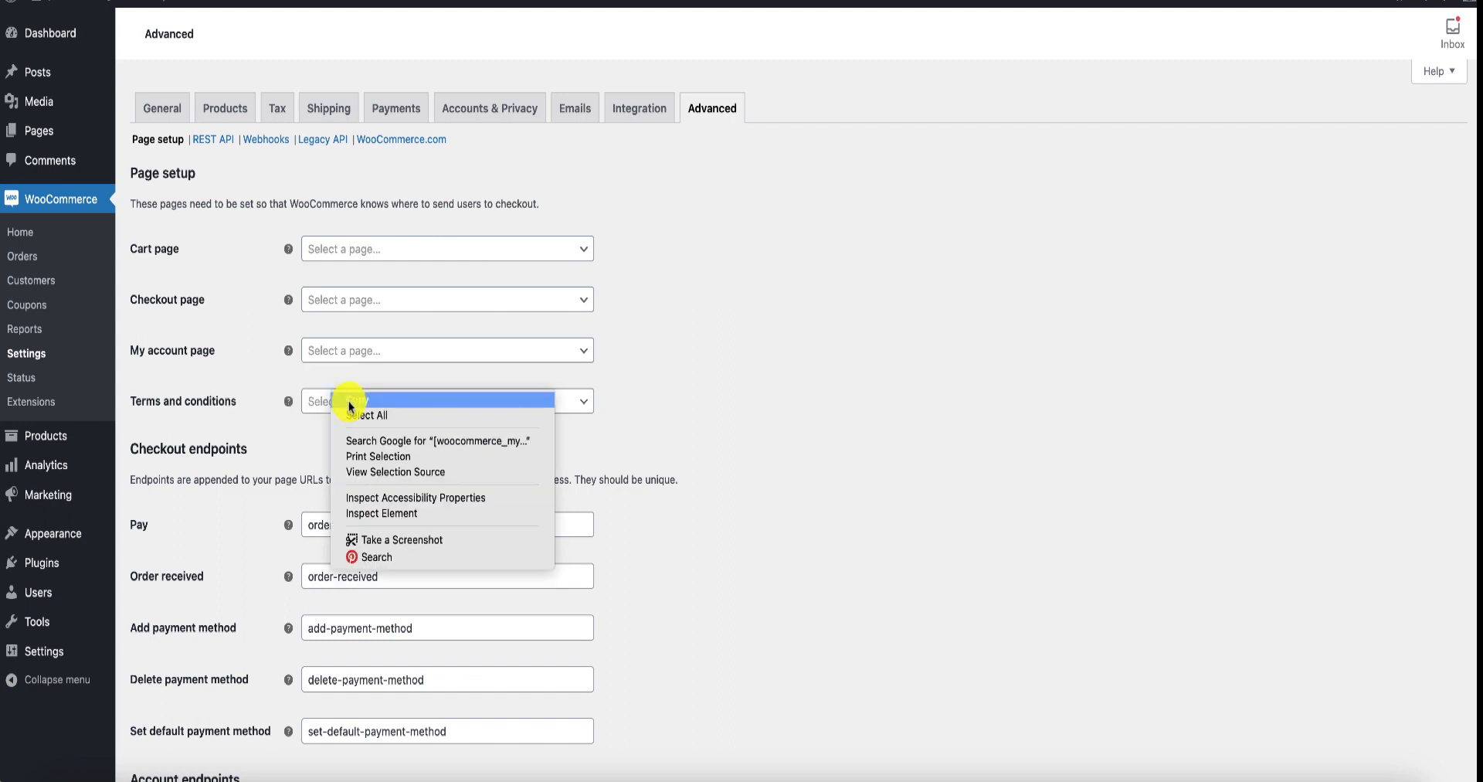
left_click(349, 401)
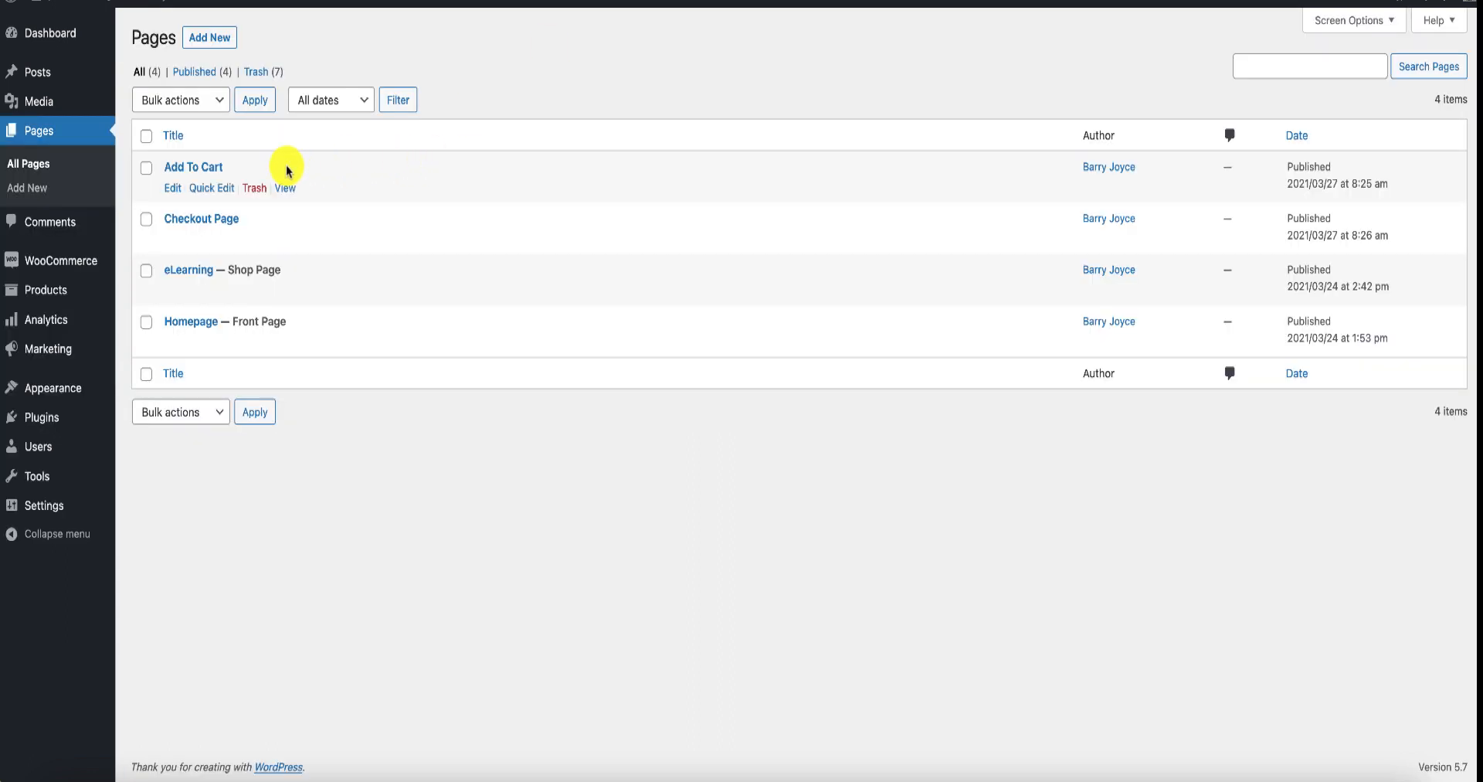
Create a new page titled "My Account" with the copied [woocommerce_my_account] shortcode as its content in the code editor
left_click(208, 36)
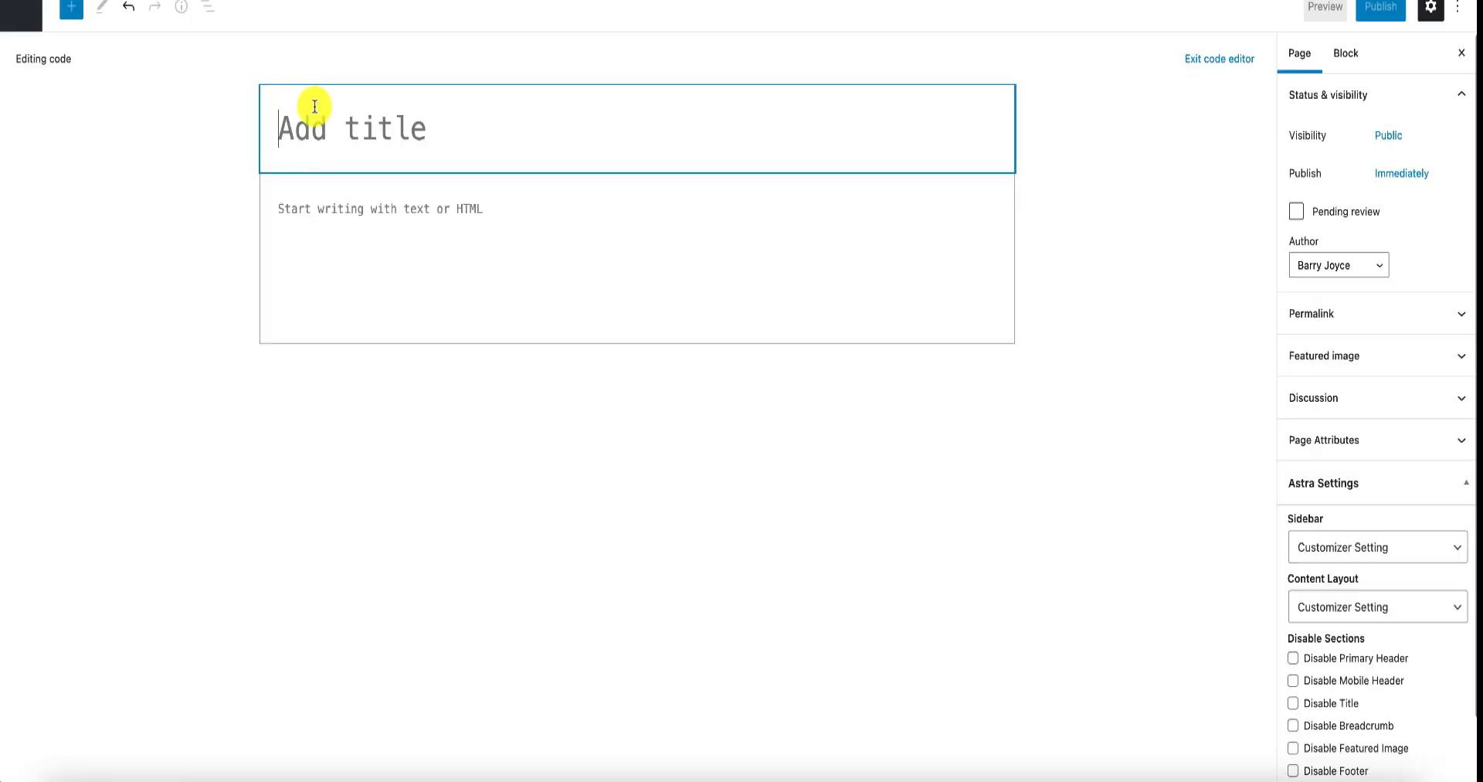
type("My Account")
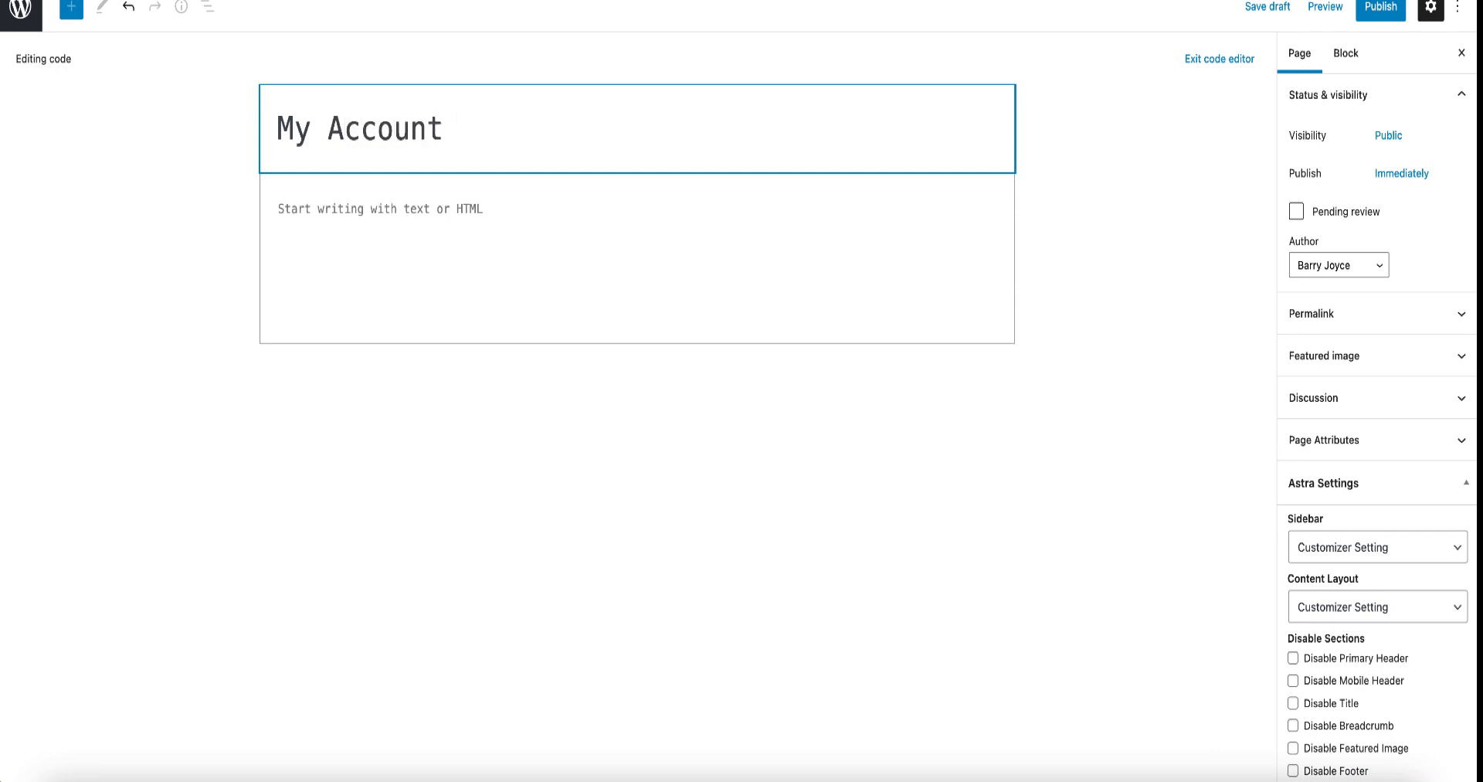
left_click(1457, 8)
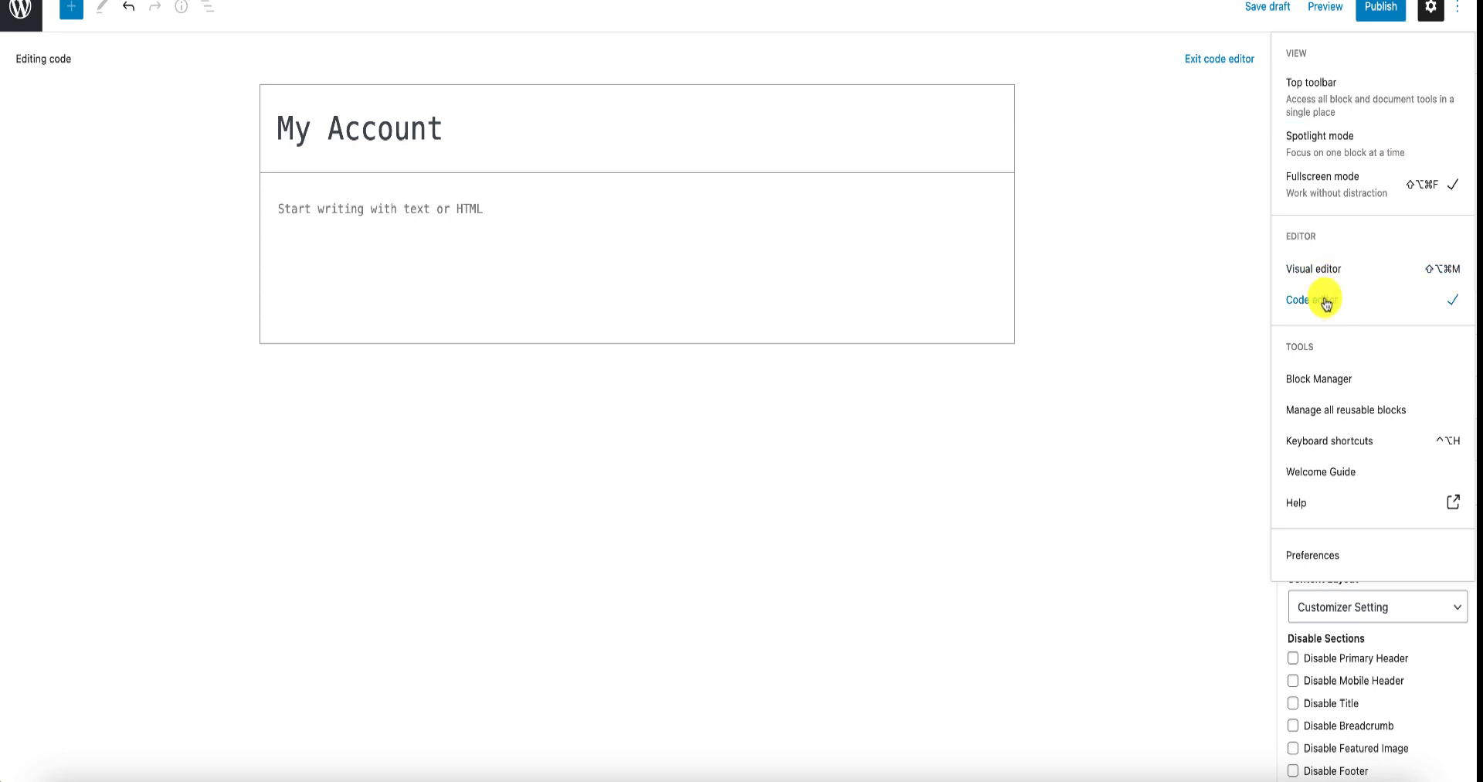
right_click(387, 208)
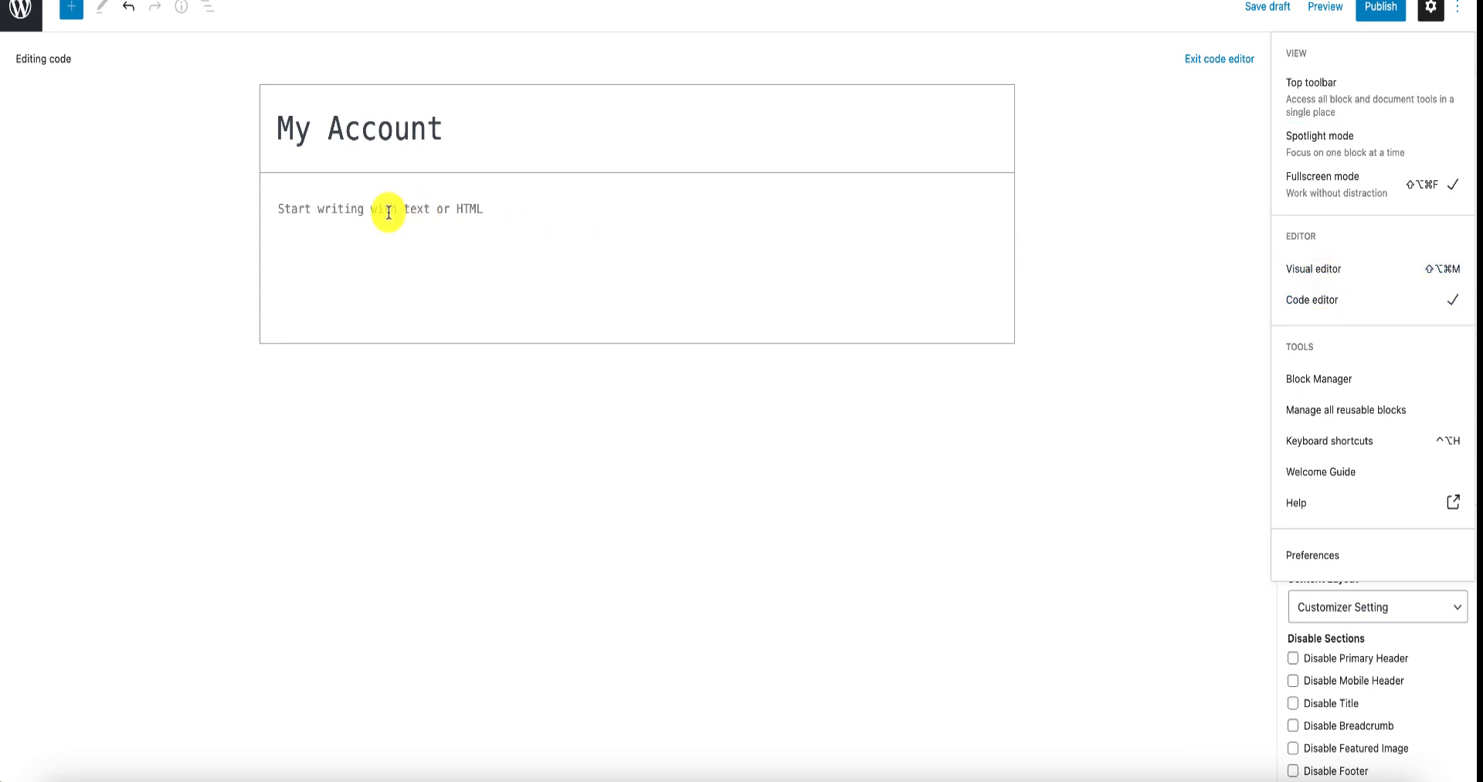
left_click(420, 278)
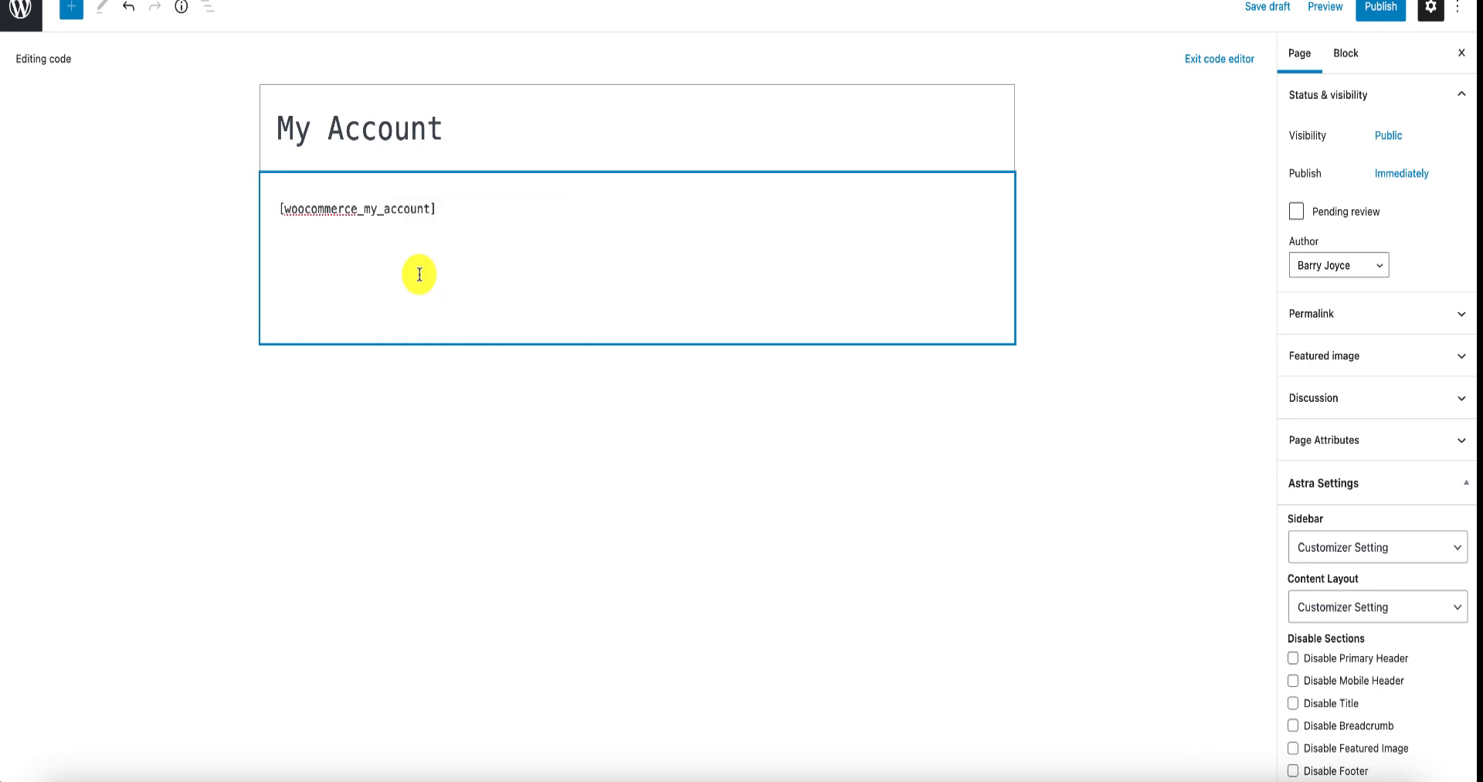
Publish the My Account page and return to the pages list
left_click(1383, 7)
left_click(1337, 11)
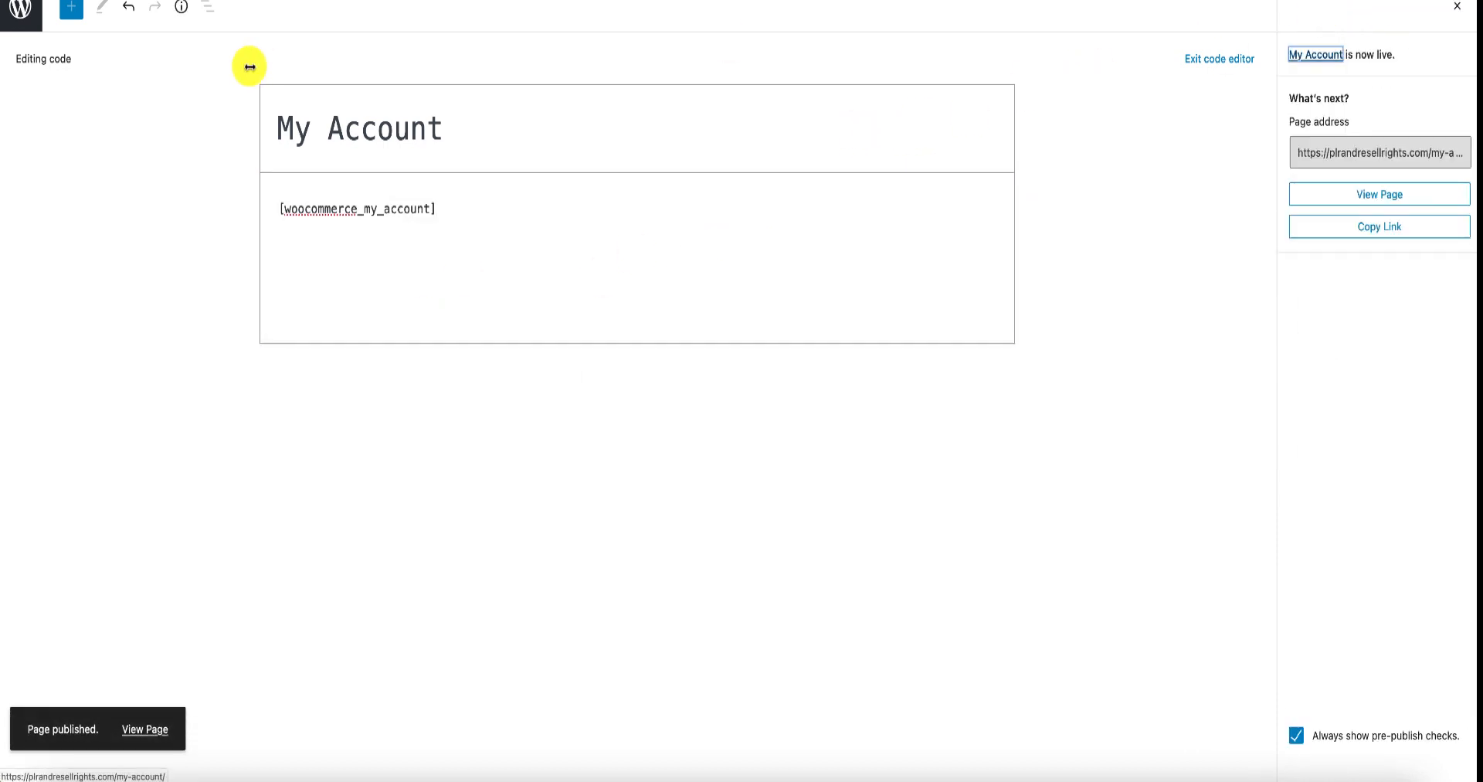
left_click(22, 16)
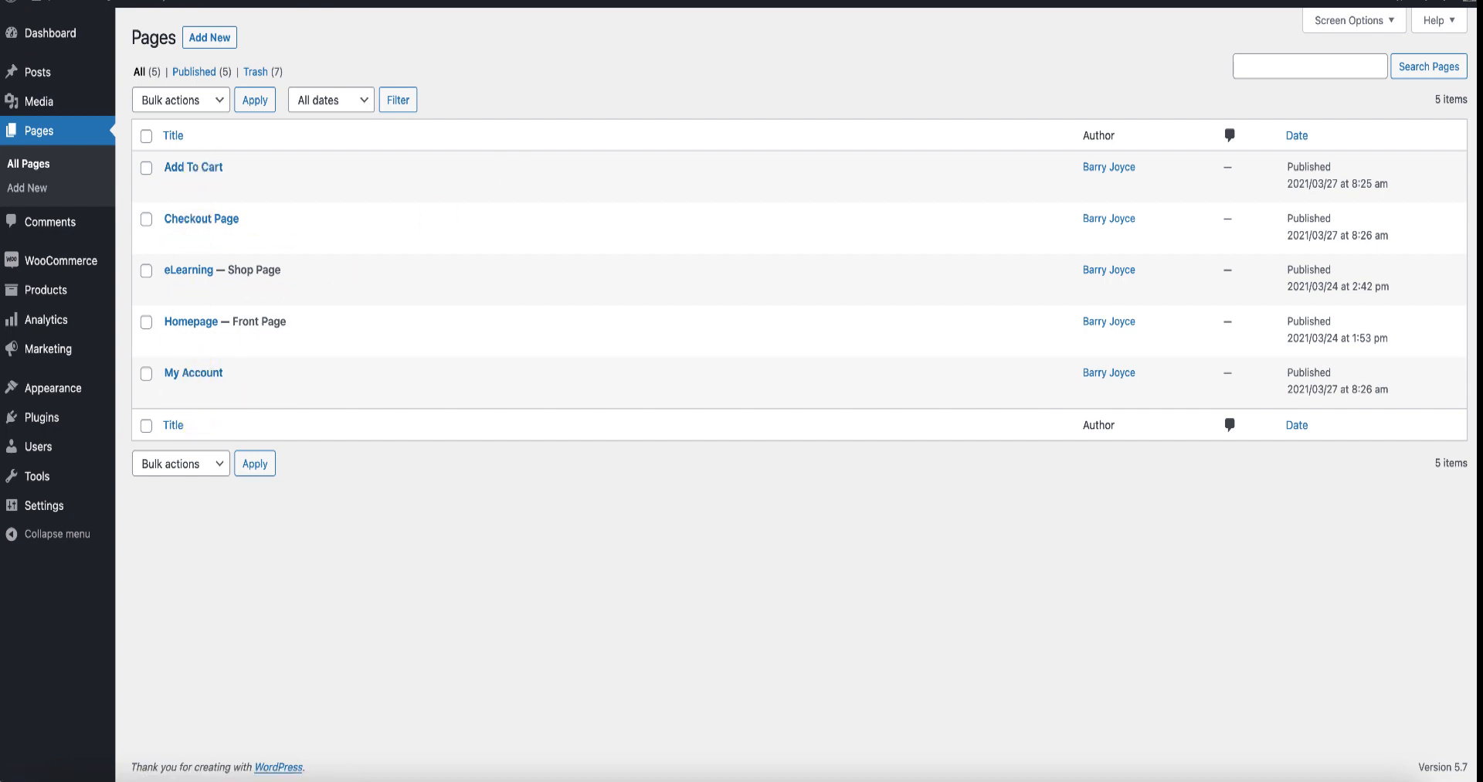
Try to paste the shortcode into a new page's content in text mode in the other site's classic editor
left_click(772, 3)
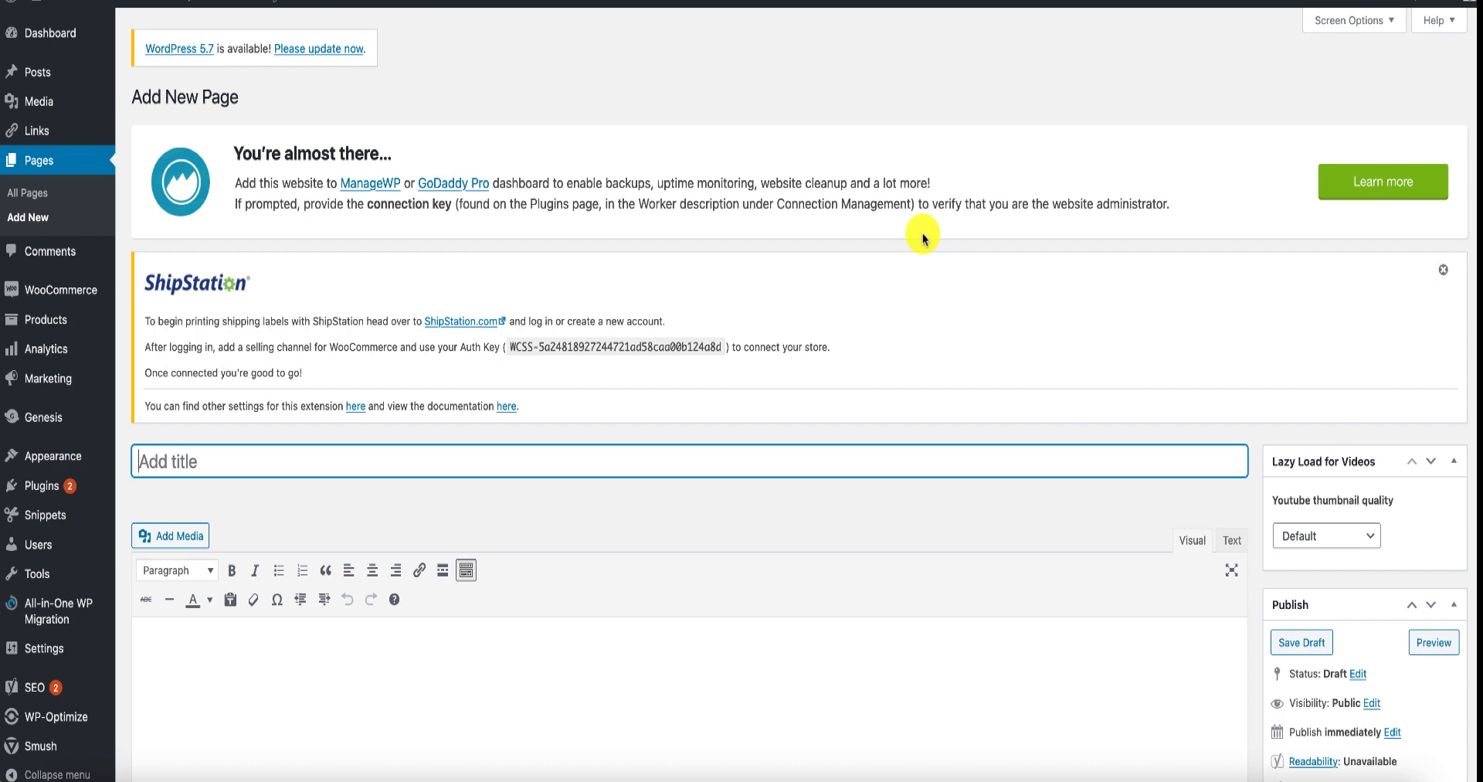
scroll(922, 235, "down", 2)
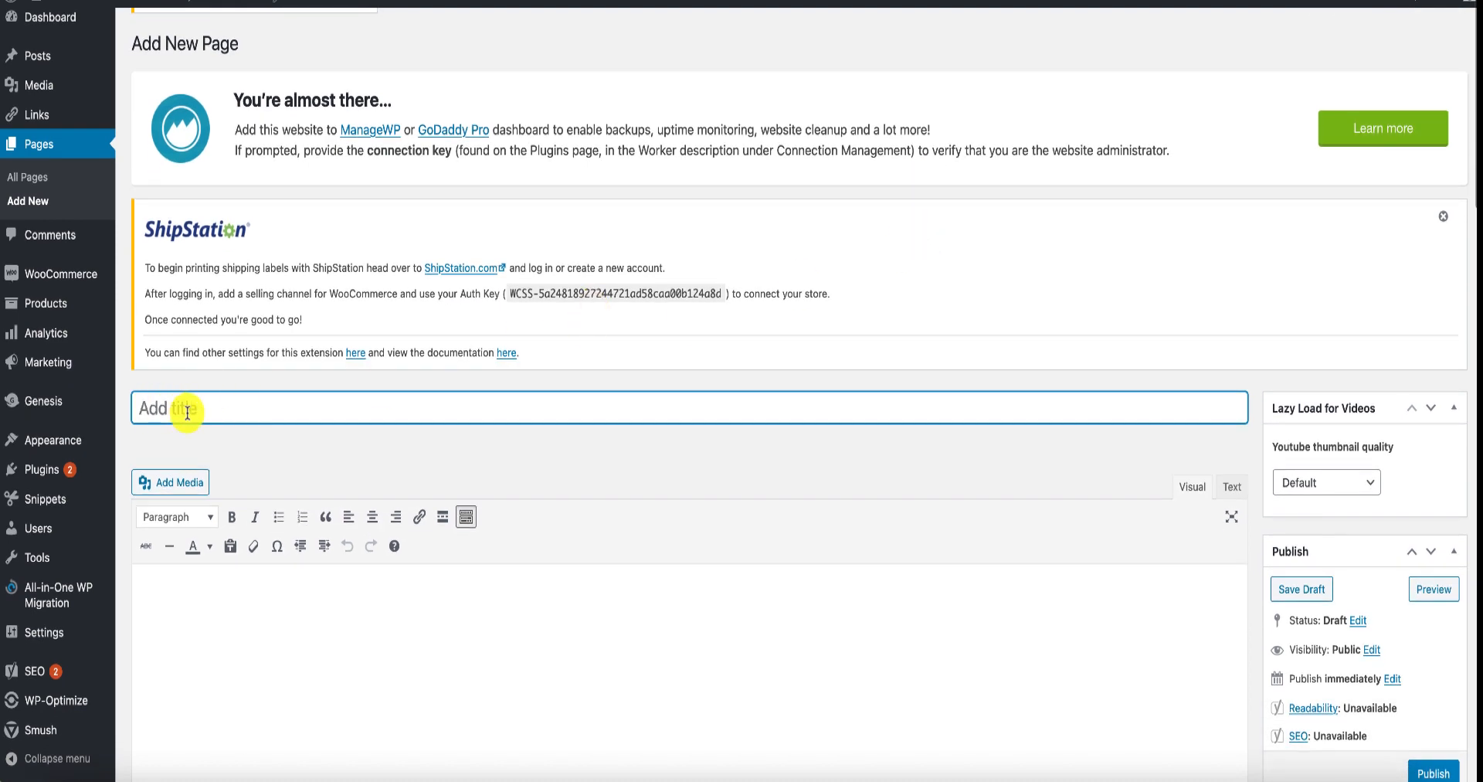
scroll(386, 468, "down", 2)
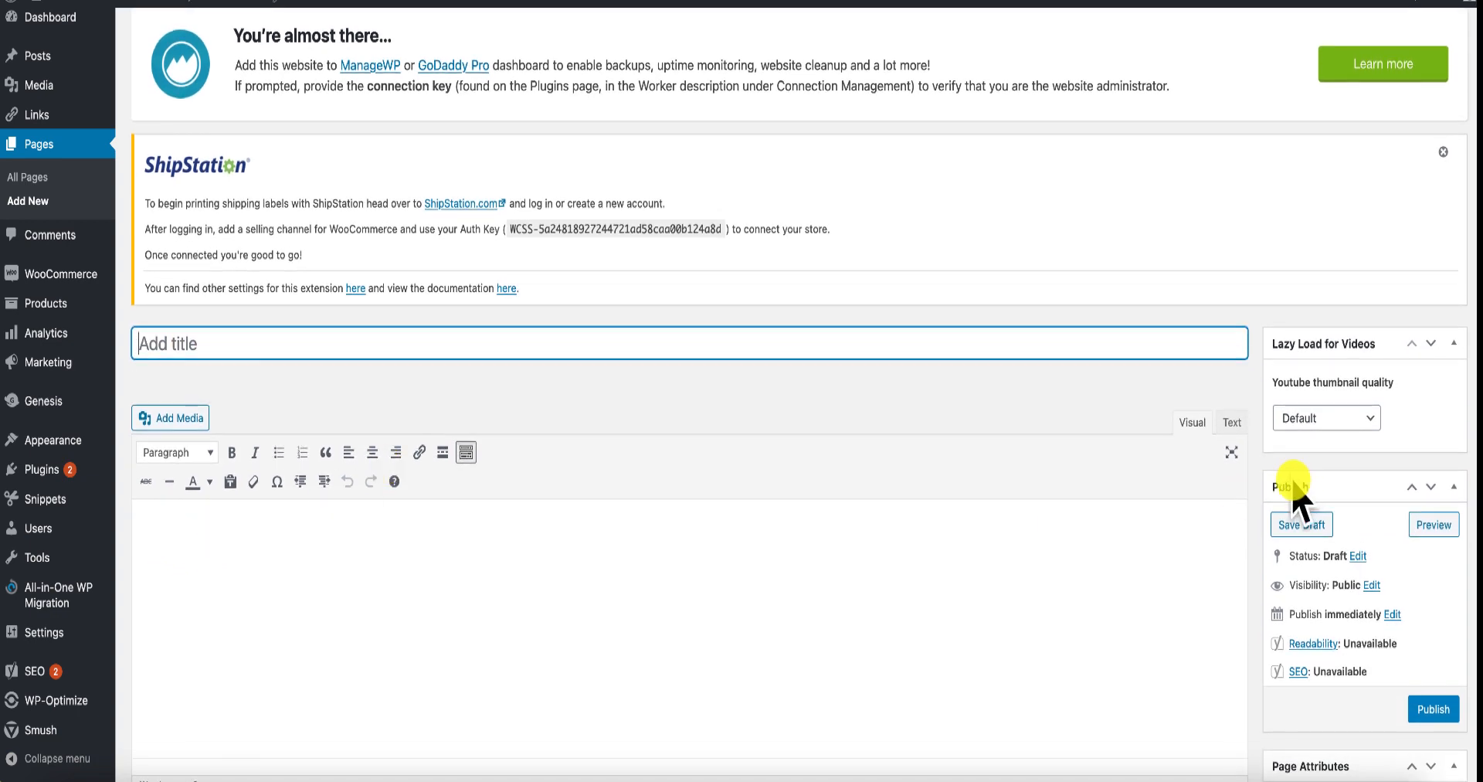
left_click(1233, 424)
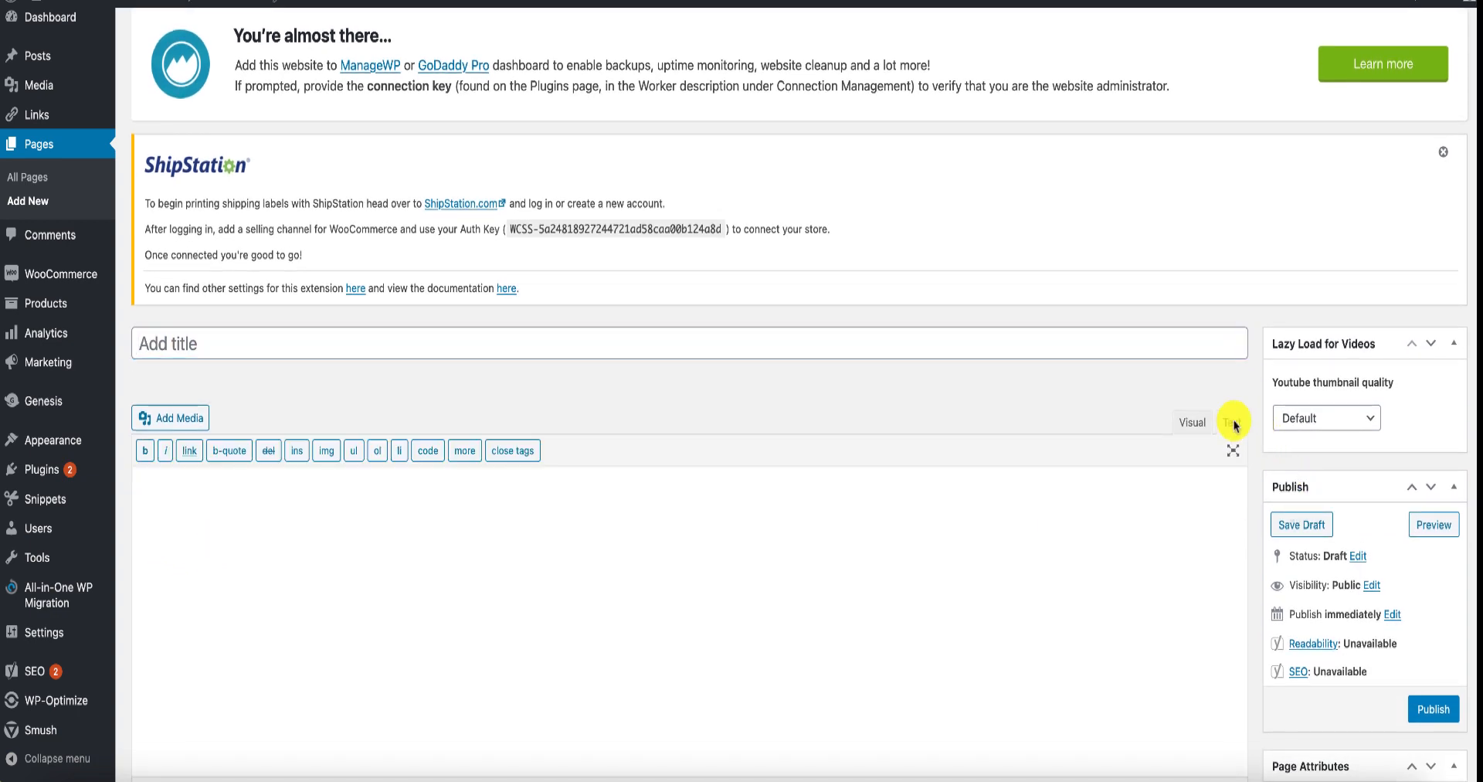
right_click(145, 486)
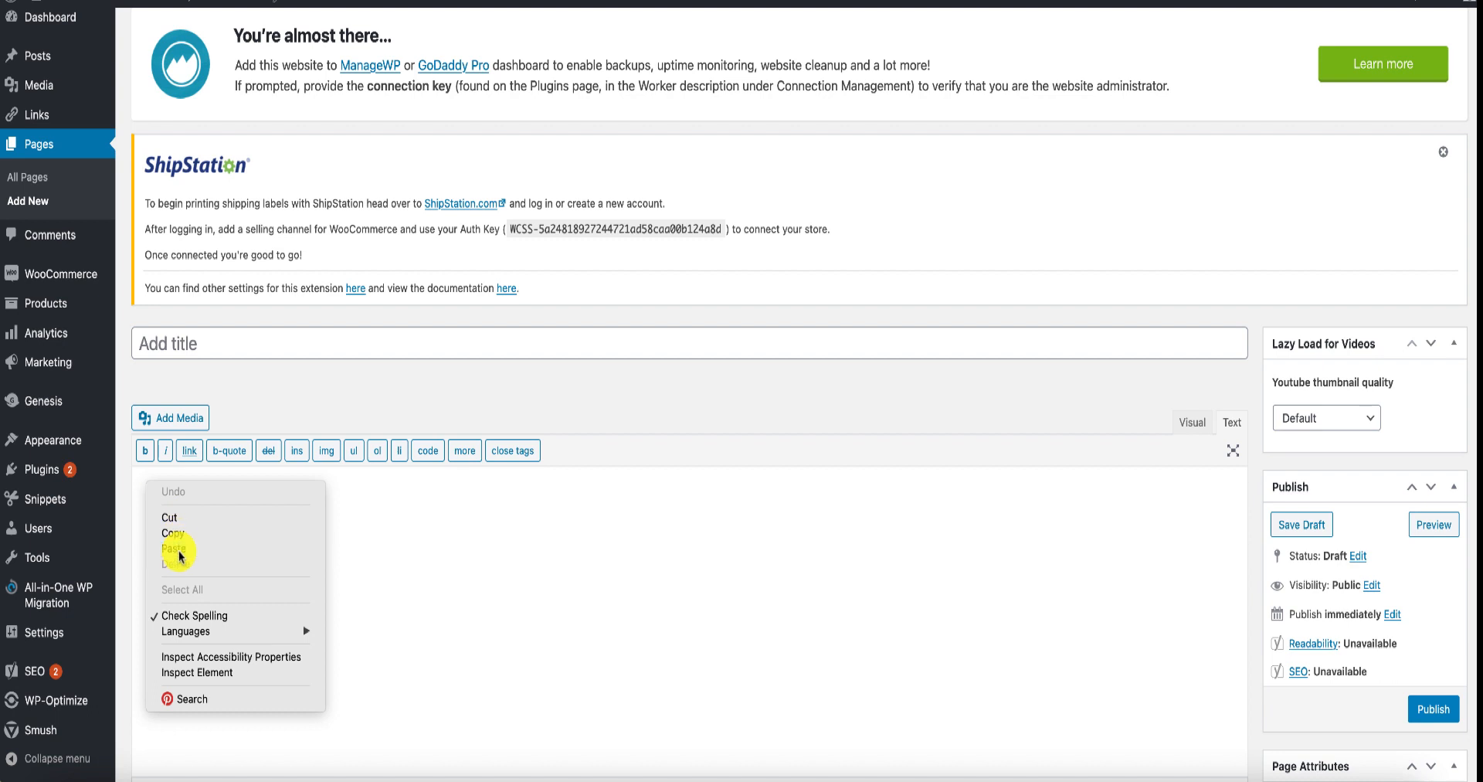
left_click(183, 556)
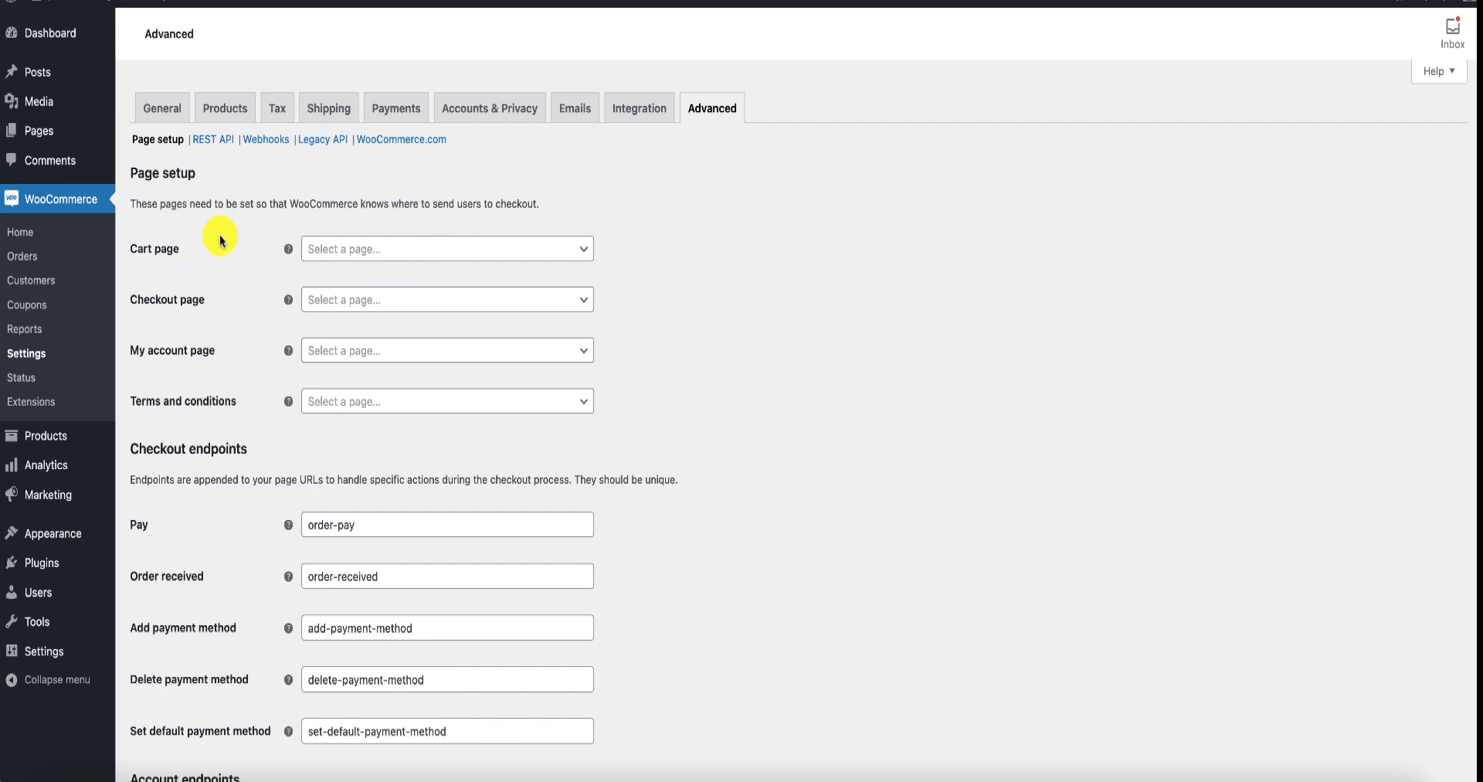
In the page setup, assign Add To Cart as cart page, Checkout Page as checkout page and My Account as my account page
left_click(584, 250)
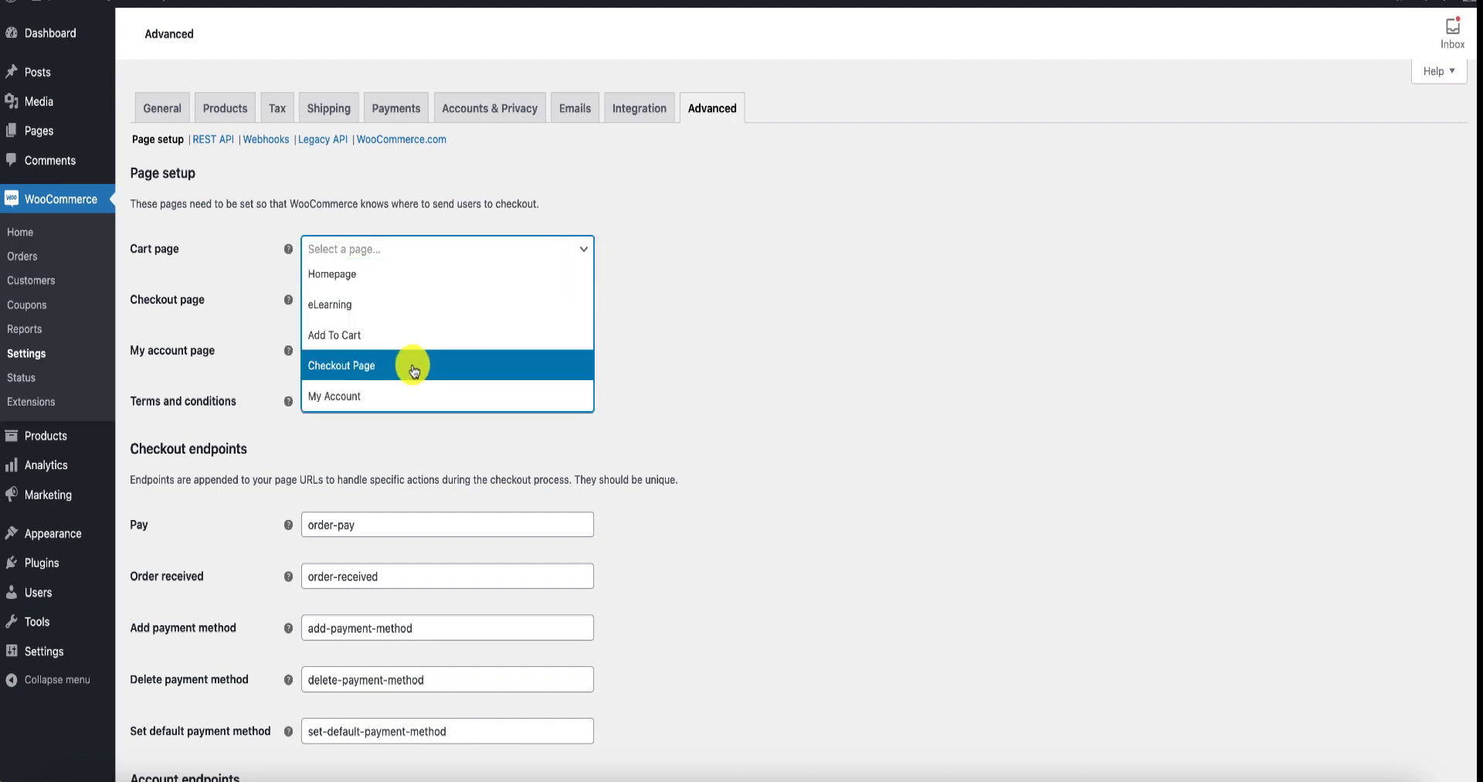
left_click(361, 338)
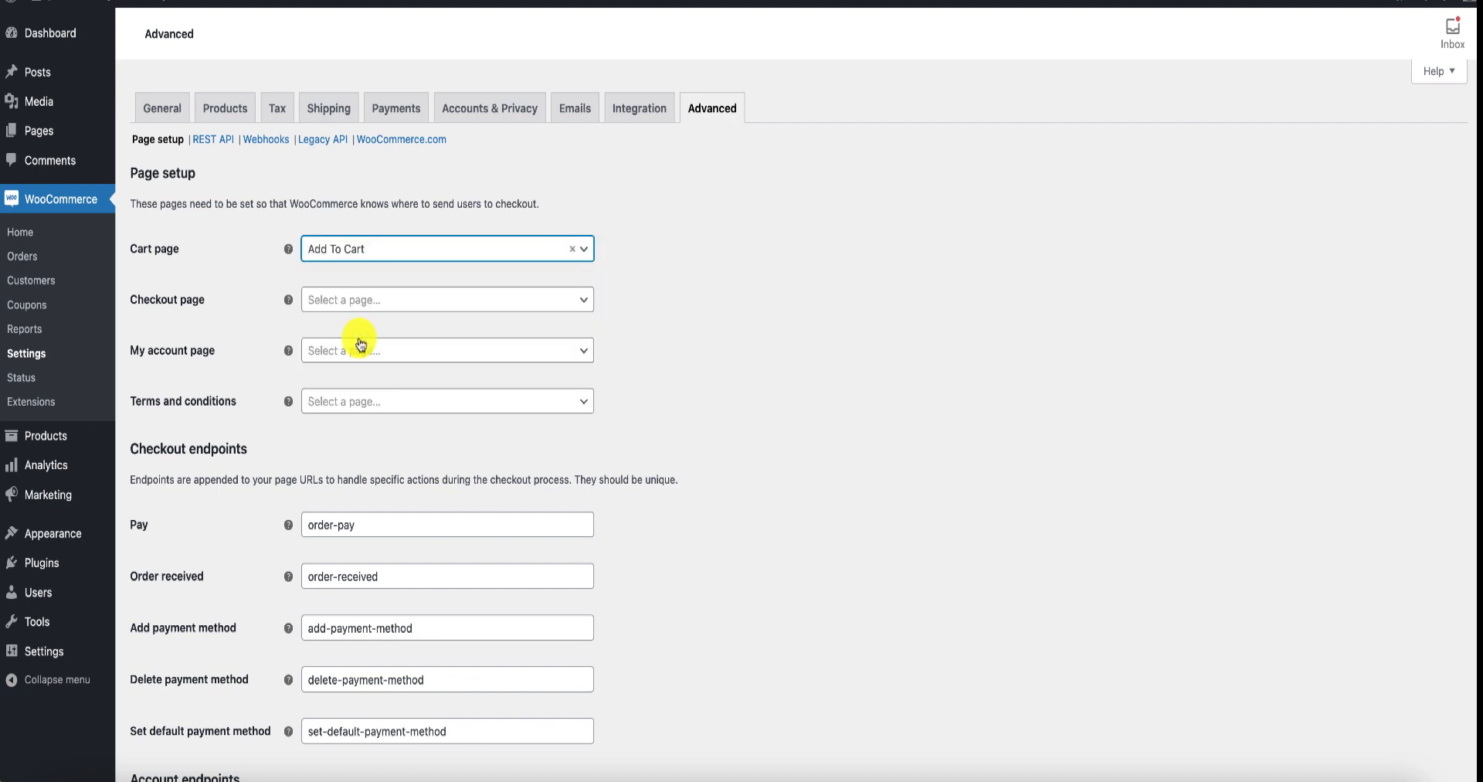
left_click(580, 307)
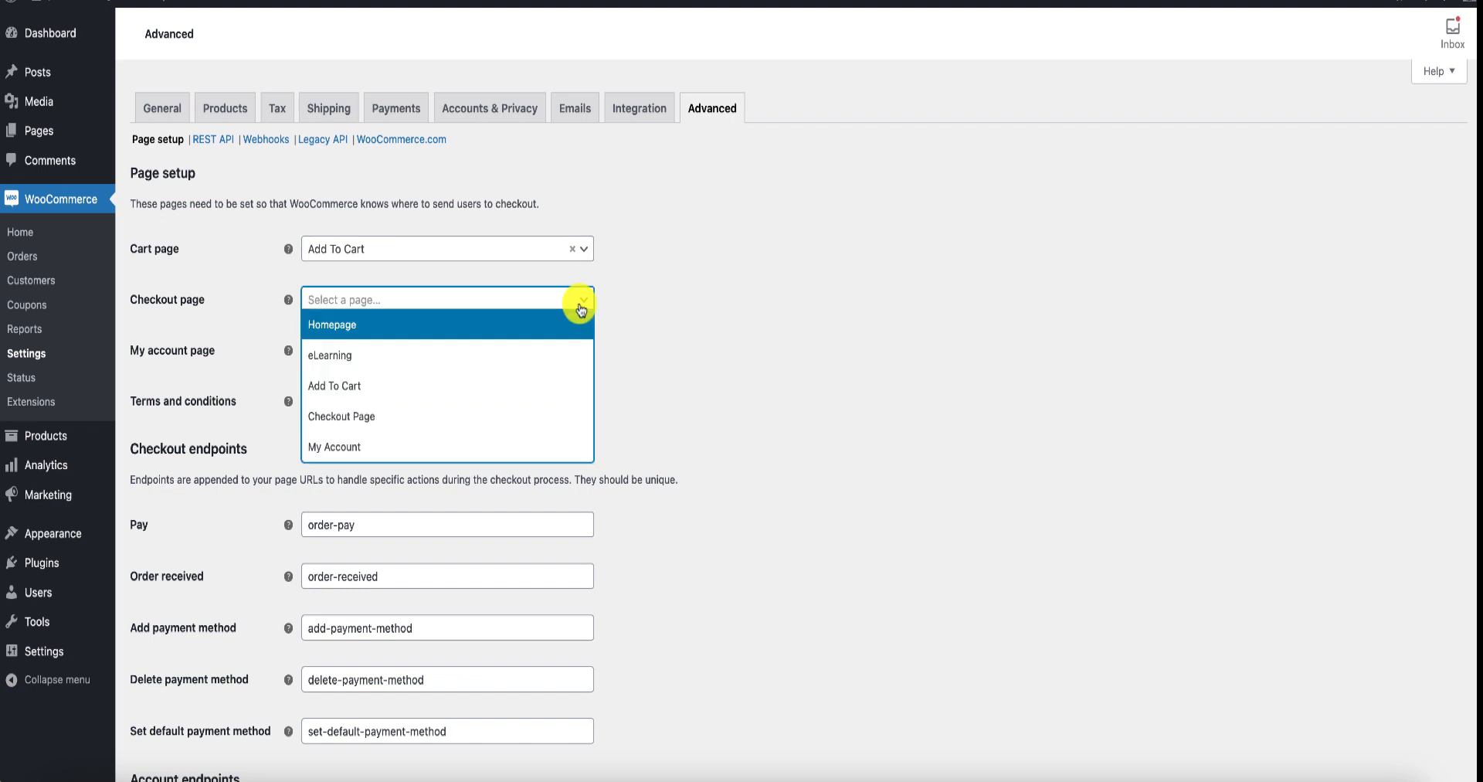
left_click(423, 417)
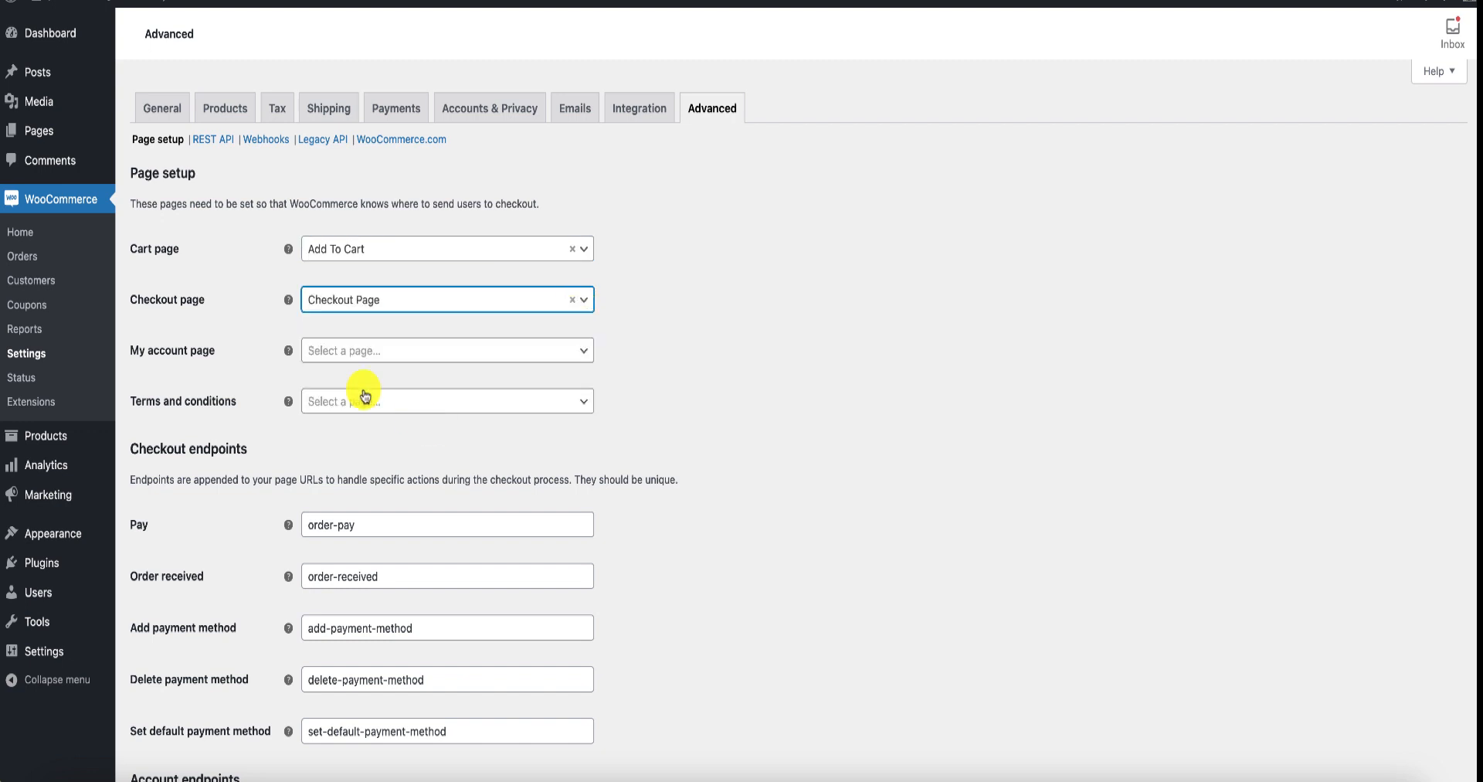
left_click(585, 352)
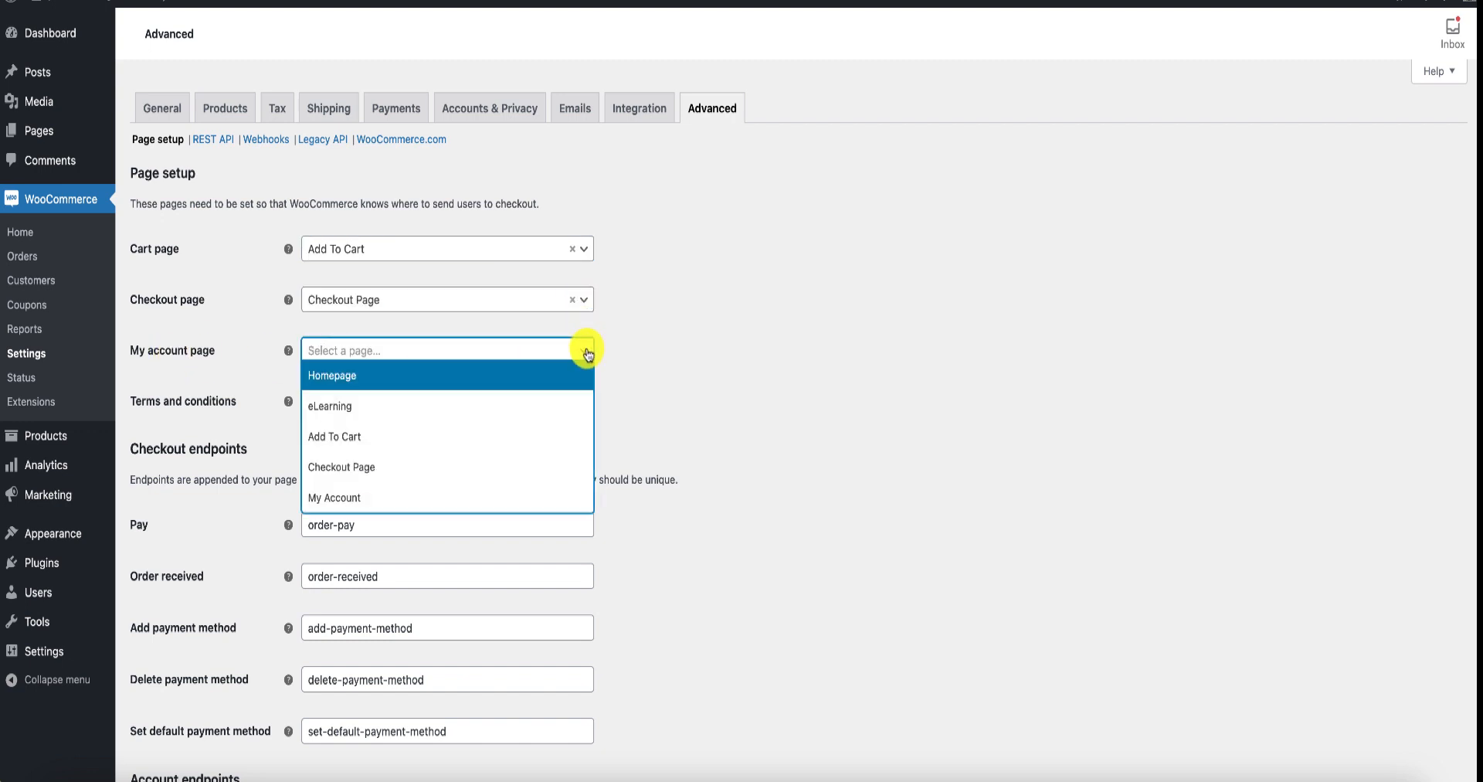
left_click(459, 496)
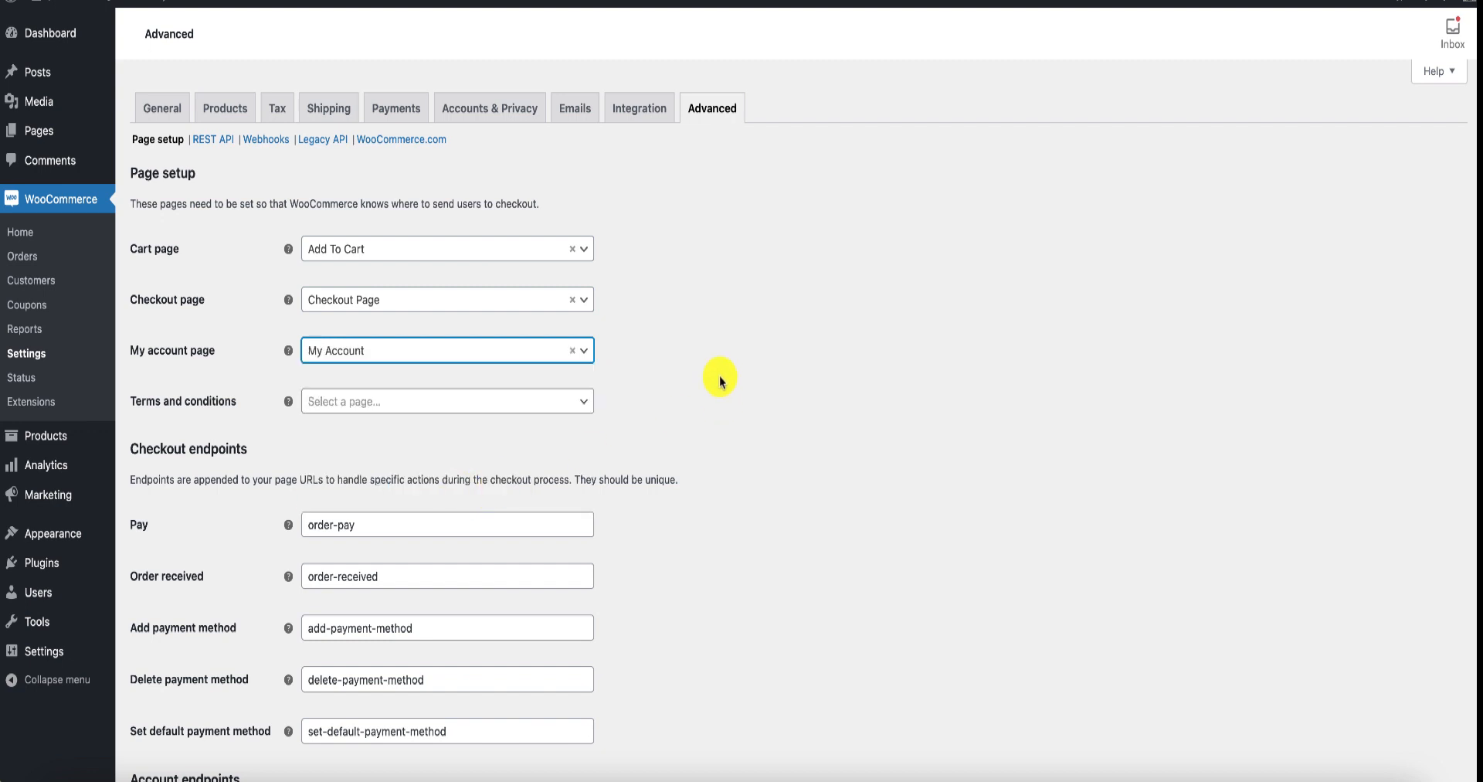
Review the checkout and account endpoints, including the hint for the Pay endpoint, and save the advanced settings
scroll(685, 388, "down", 3)
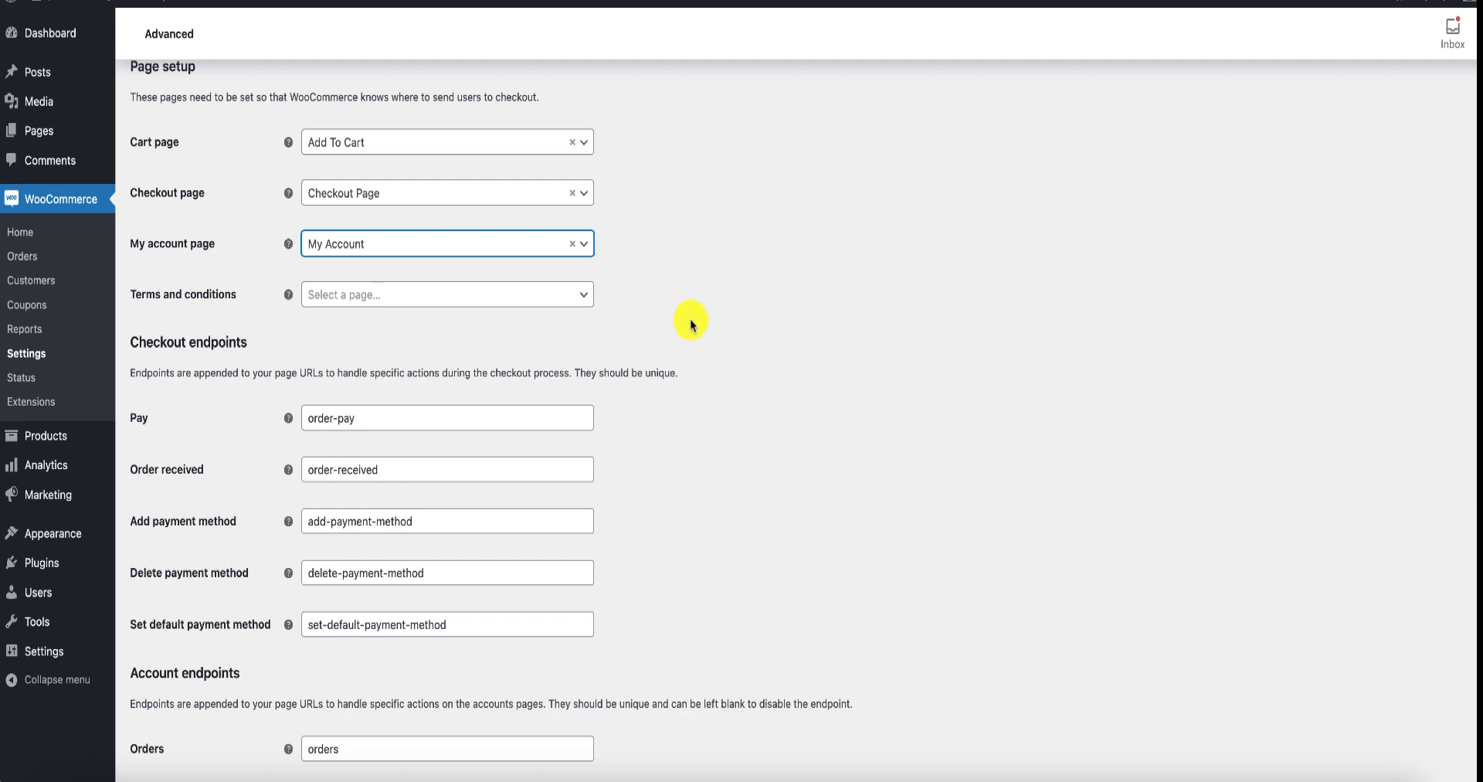
scroll(694, 328, "down", 2)
scroll(694, 323, "down", 4)
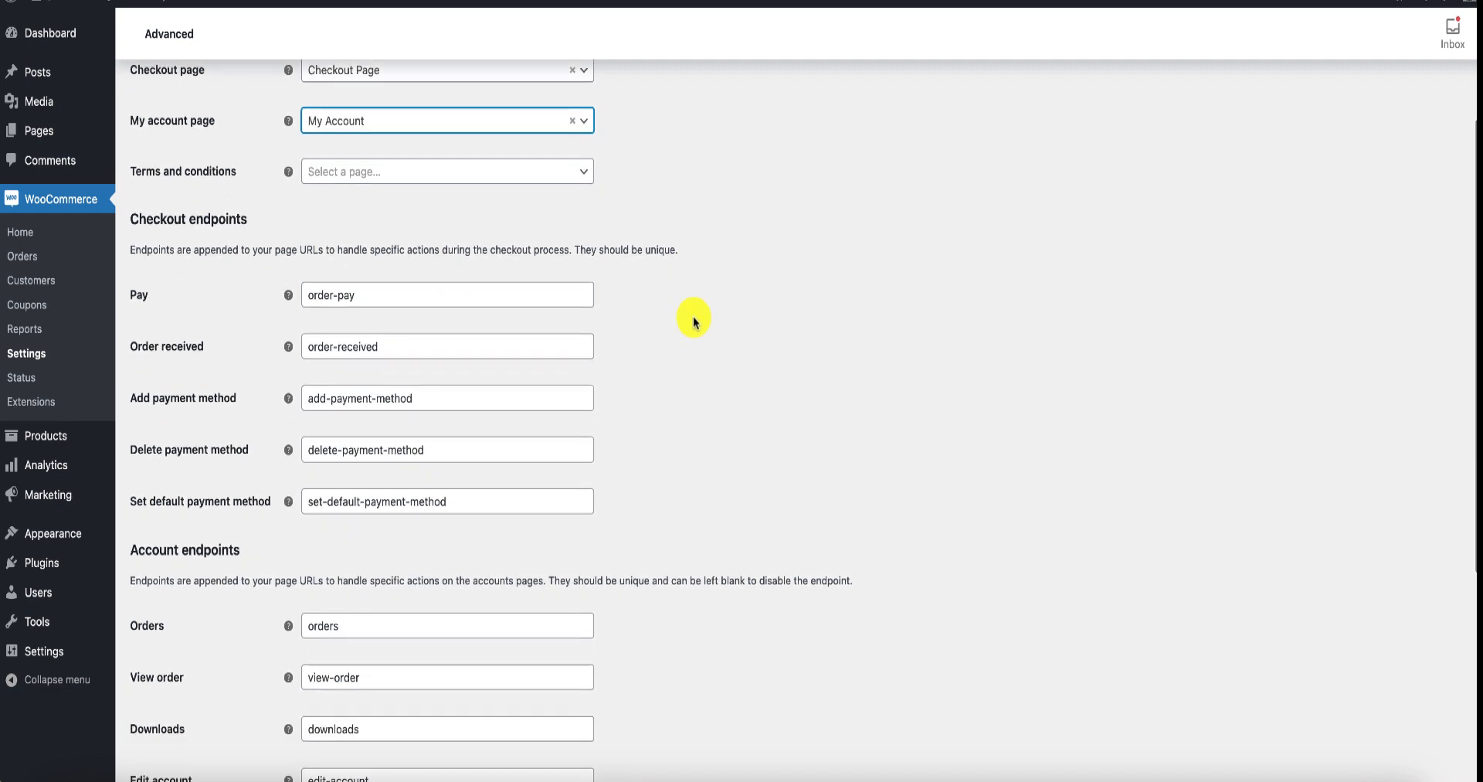
scroll(693, 315, "down", 3)
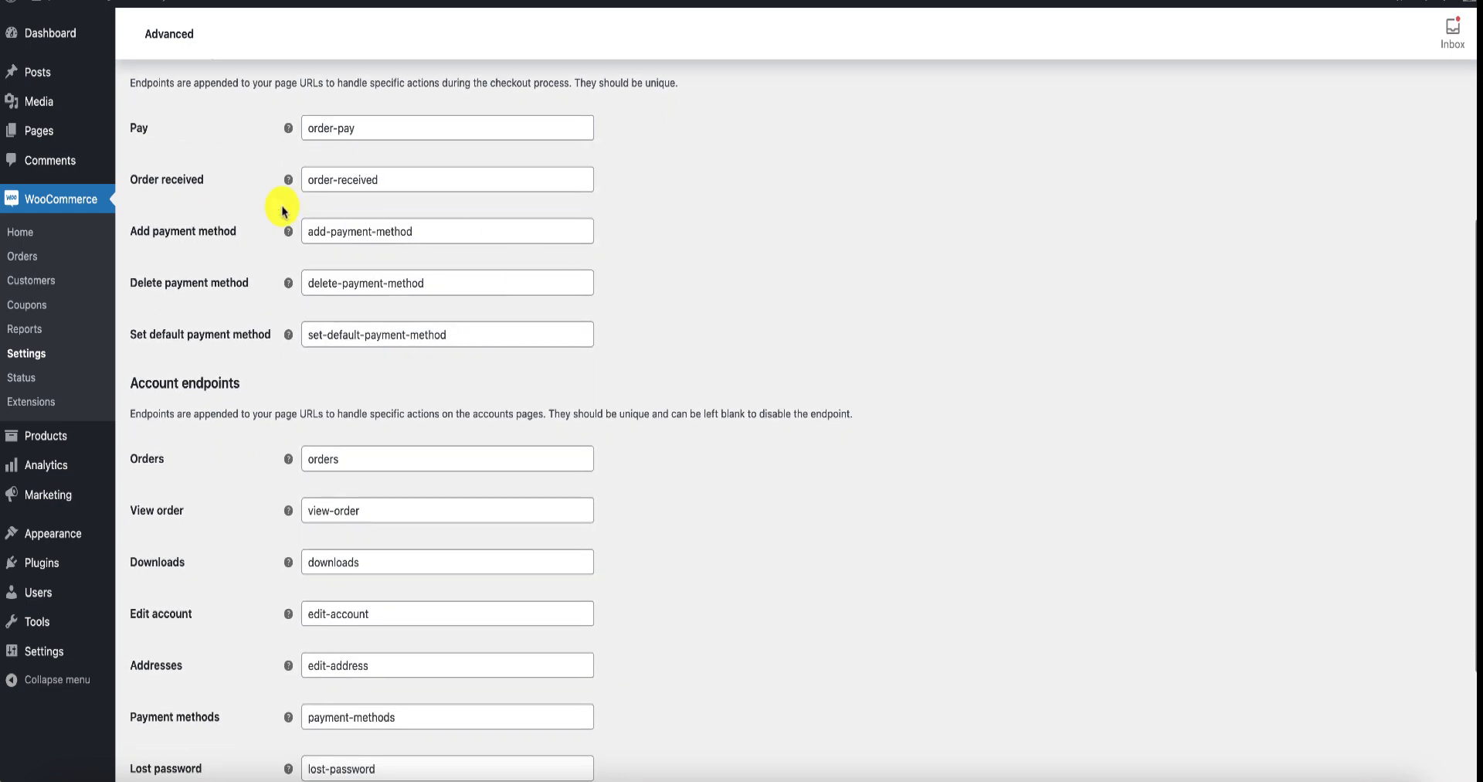
mouse_move(288, 130)
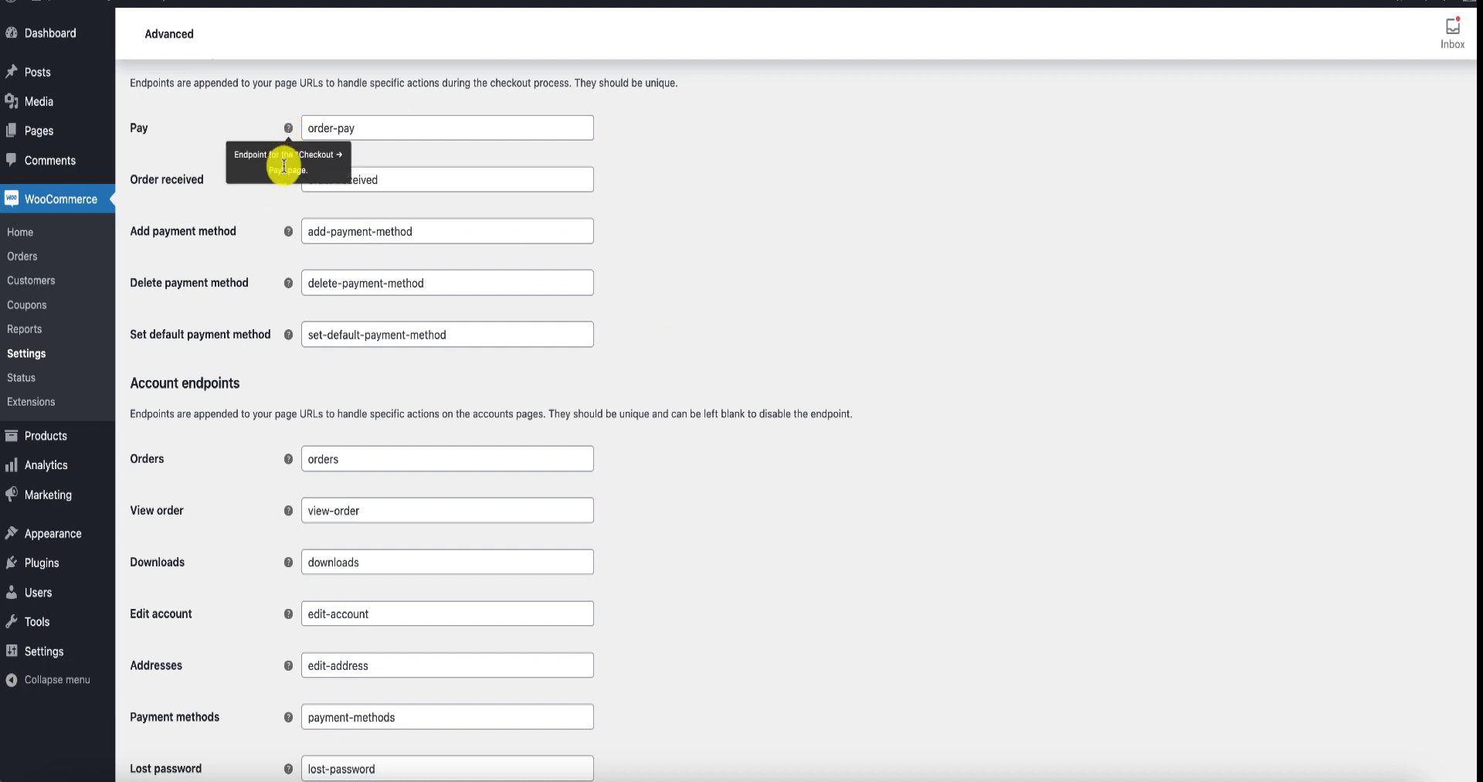
mouse_move(287, 186)
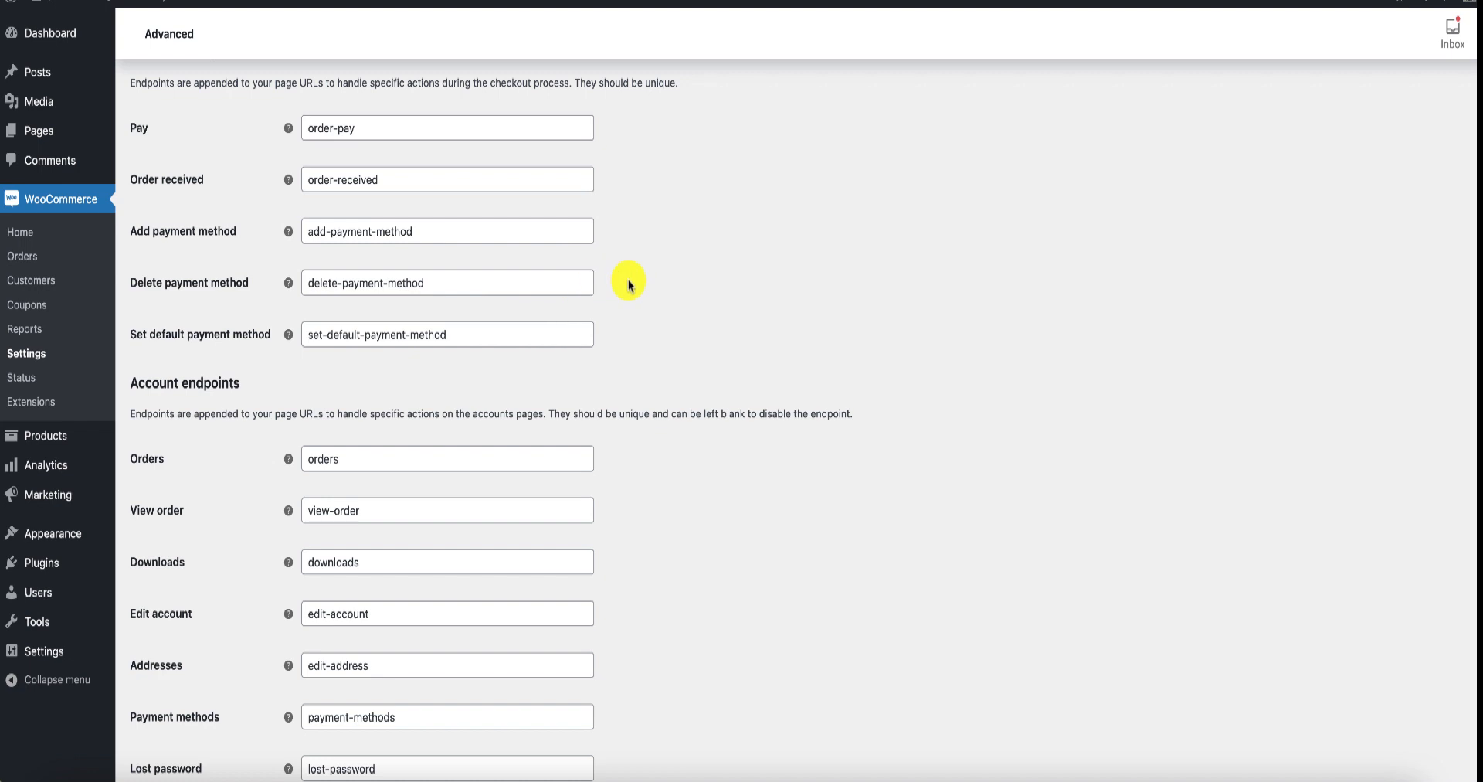
scroll(630, 284, "down", 3)
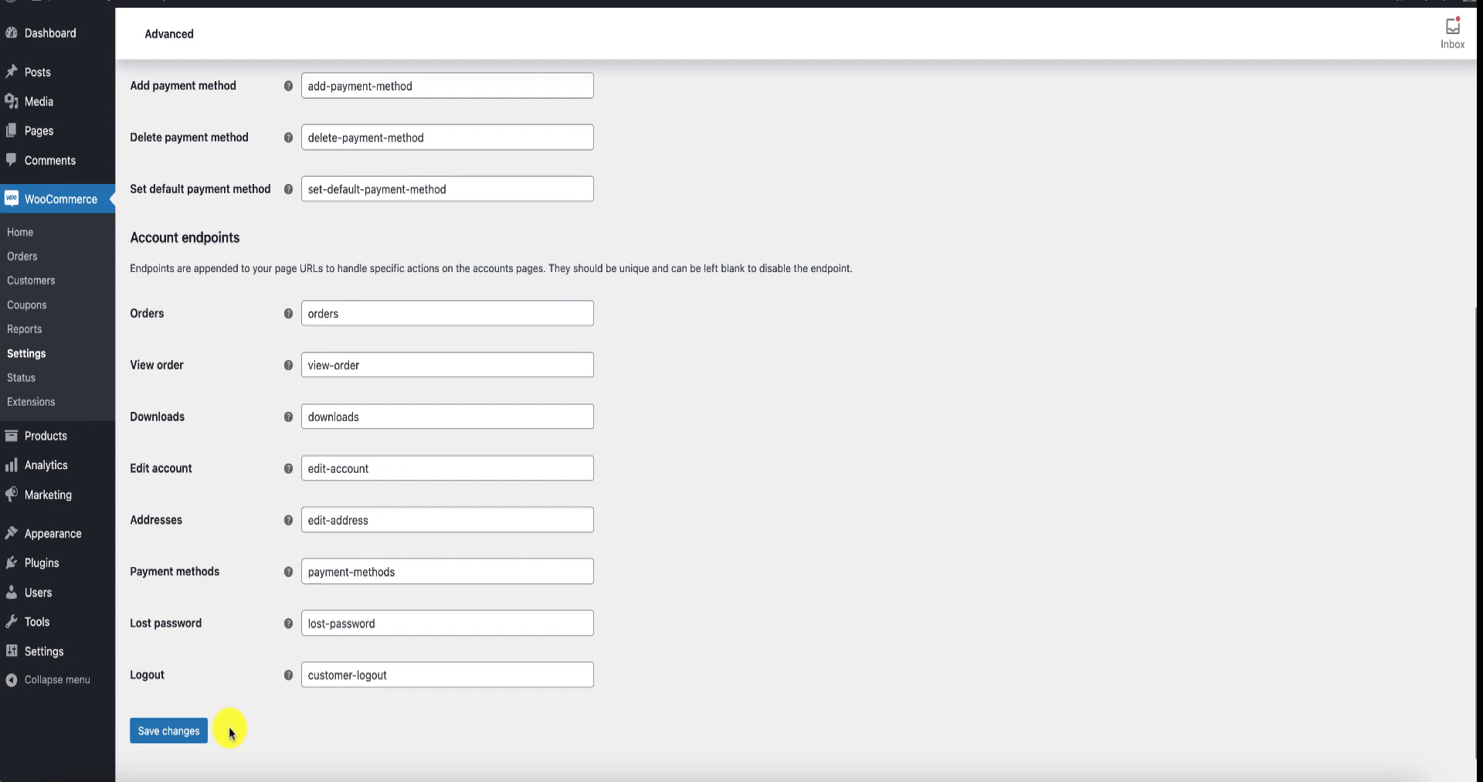
left_click(183, 741)
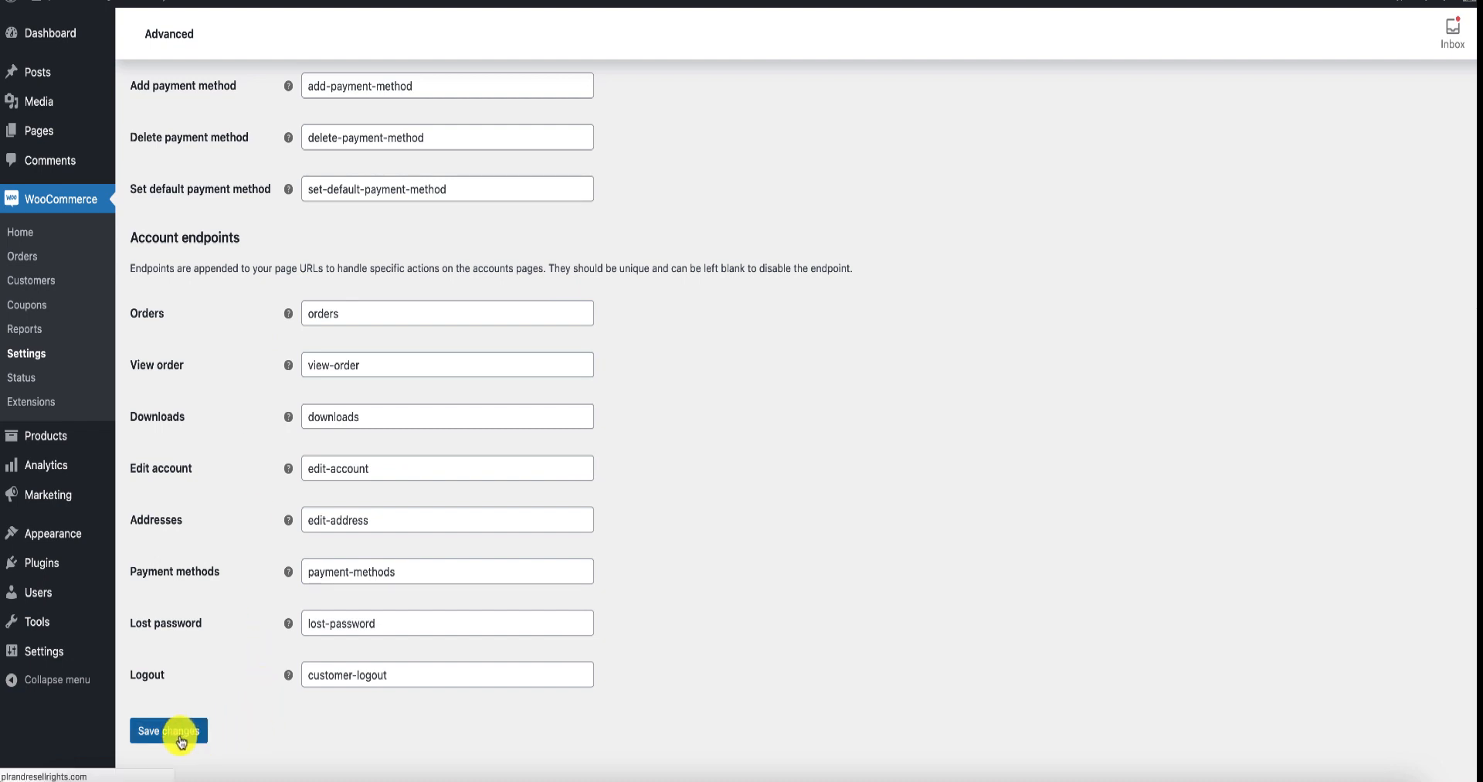